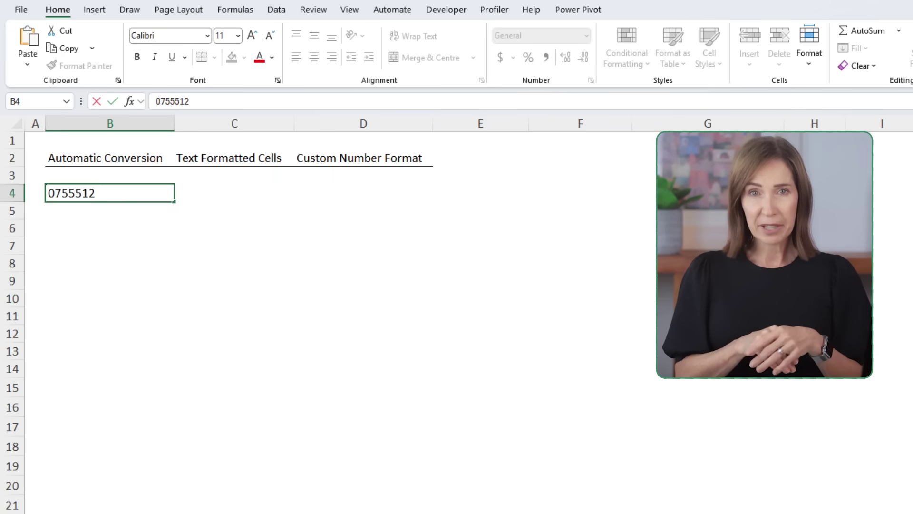
- Enter 075551234 in B4, then begin a formula referencing the pivot's Amarilla grand total
{"action": "type", "text": "34"}
{"action": "key", "text": "Return"}
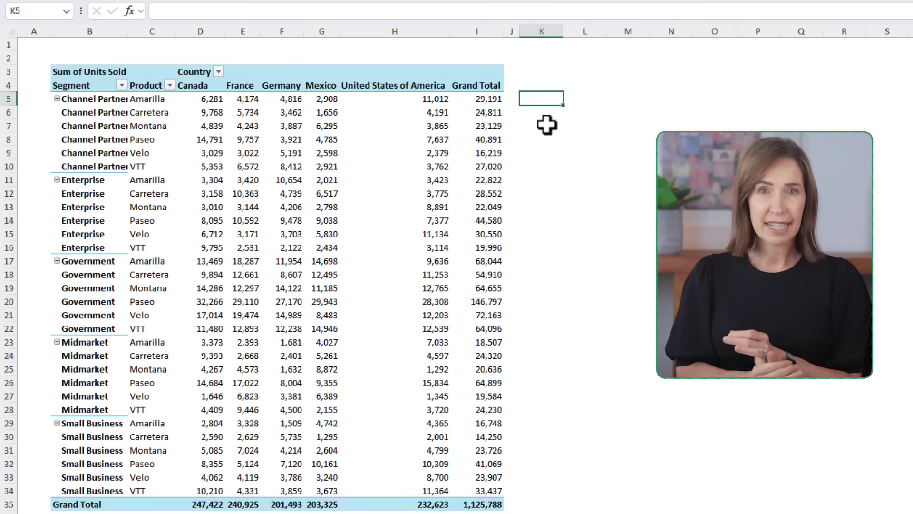
{"action": "type", "text": "="}
{"action": "key", "text": "Left"}
{"action": "key", "text": "Left"}
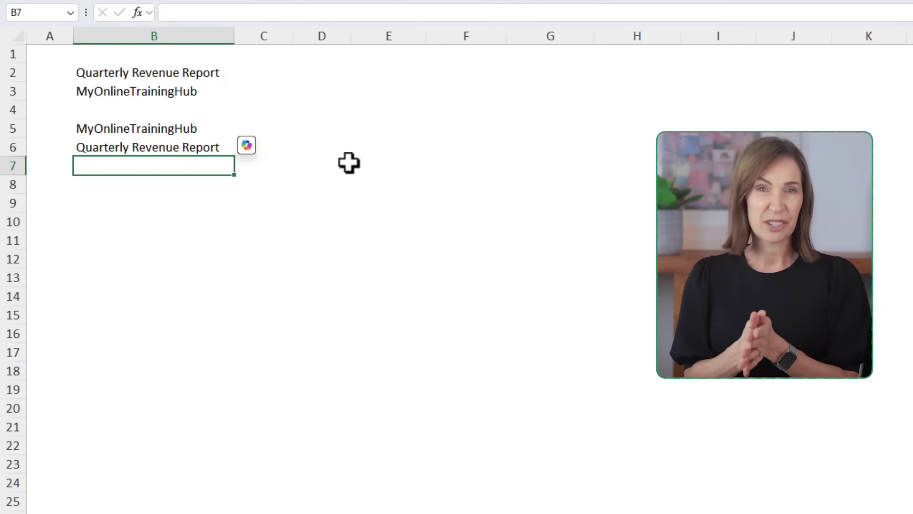
{"action": "left_click", "coordinate": [348, 163]}
{"action": "left_click", "coordinate": [304, 104]}
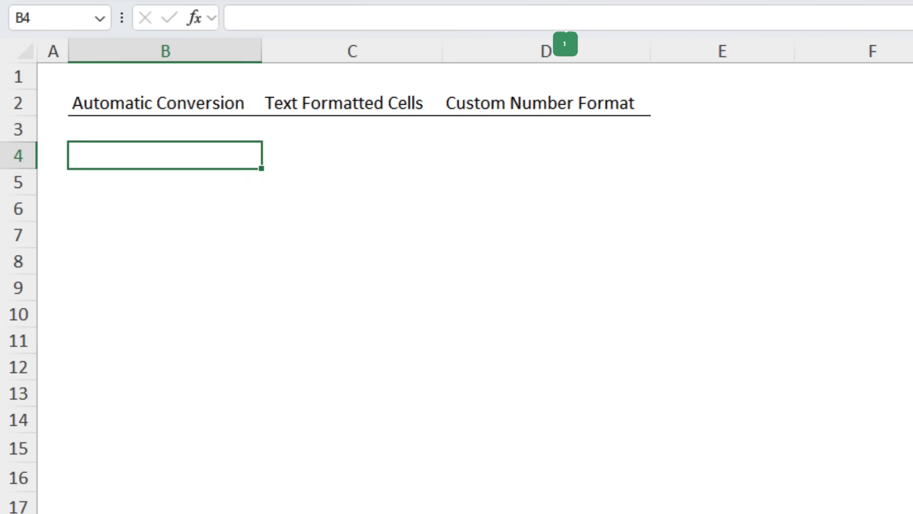
- Enter 075551234 as a number in B4 and '075551234 as text in B5
{"action": "type", "text": "07555"}
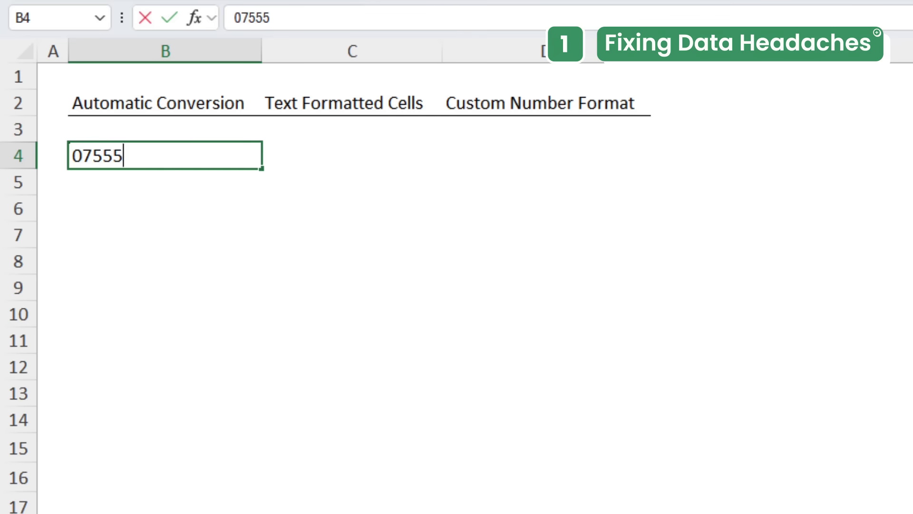
{"action": "type", "text": "1234"}
{"action": "key", "text": "Return"}
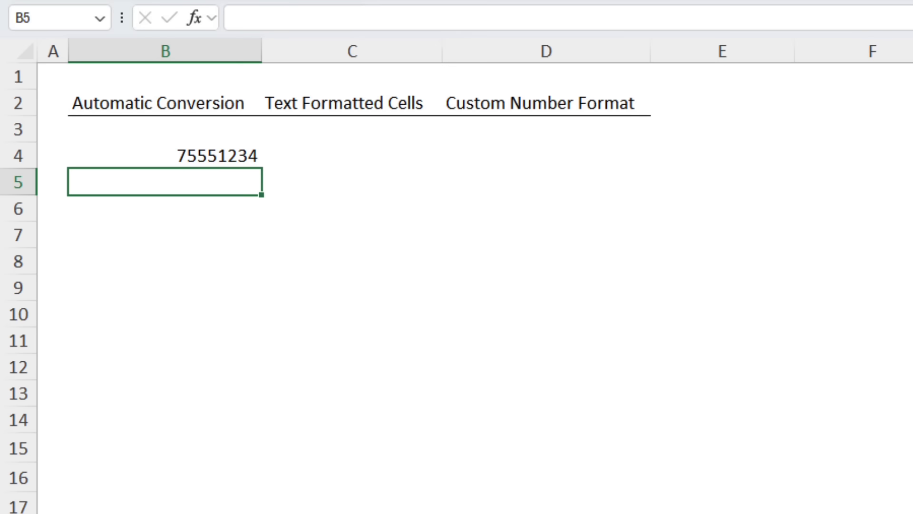
{"action": "type", "text": "'075551234"}
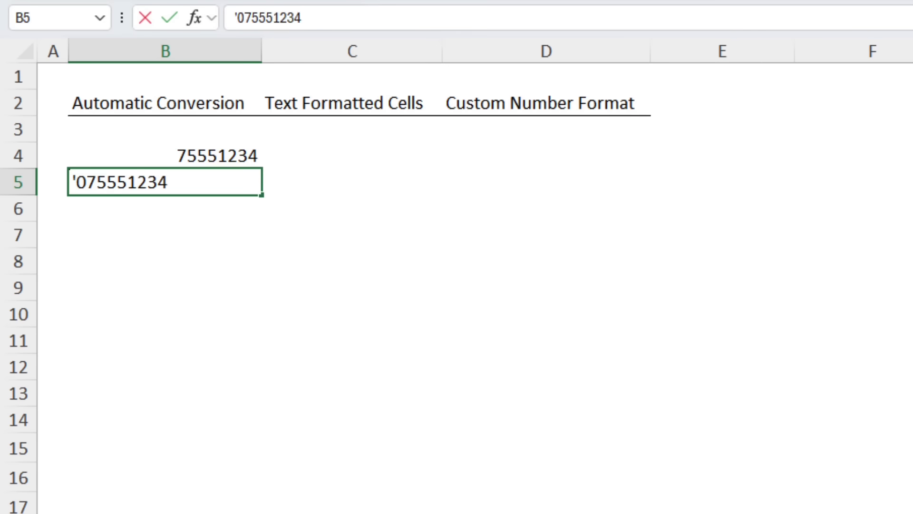
{"action": "key", "text": "Return"}
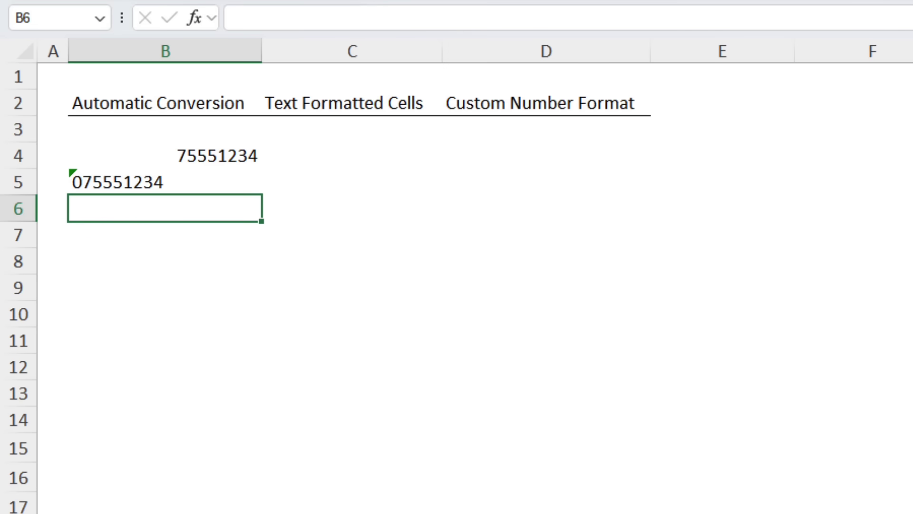
- Choose Ignore Error to dismiss B5's number-stored-as-text warning
{"action": "left_click", "coordinate": [164, 182]}
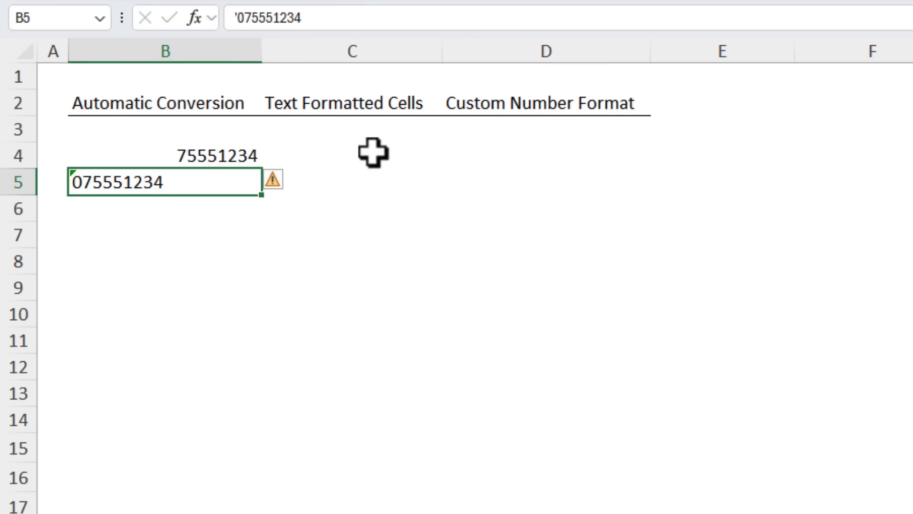
{"action": "left_click", "coordinate": [275, 181]}
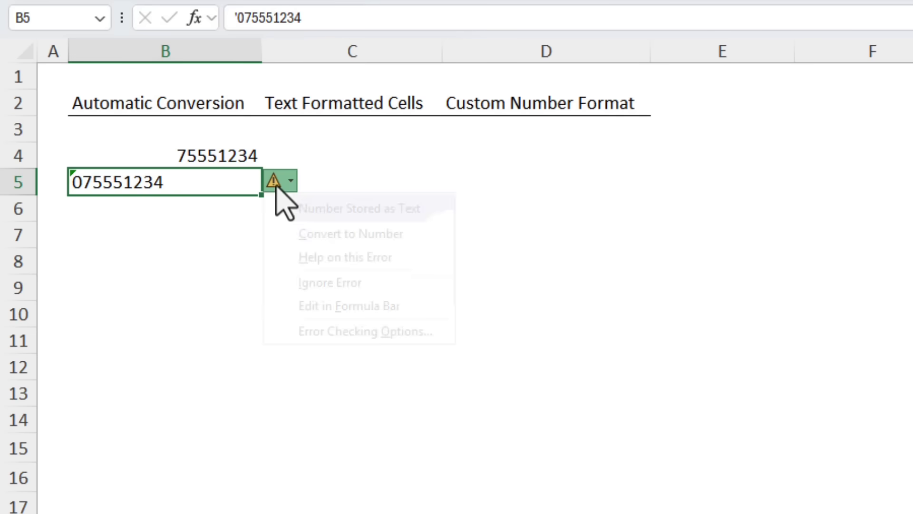
{"action": "left_click", "coordinate": [283, 284]}
{"action": "left_click", "coordinate": [245, 311]}
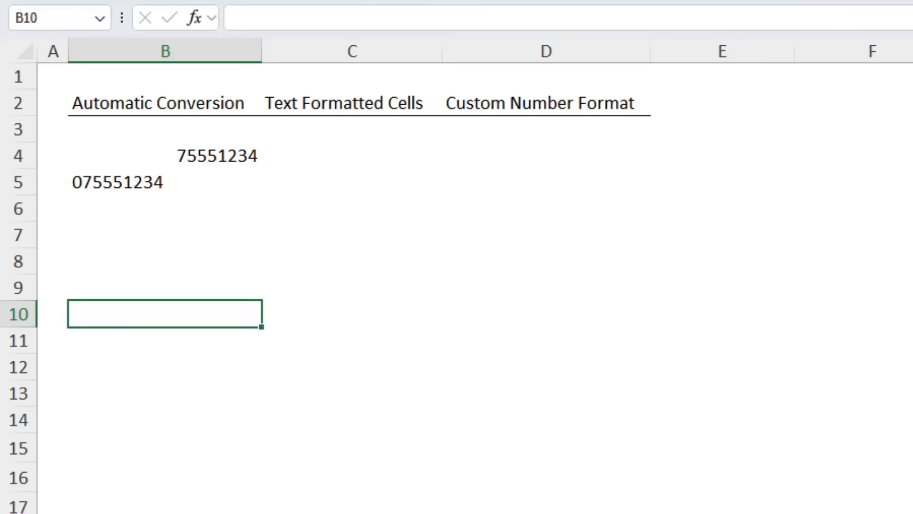
- With C4 selected, uncheck 'Remove leading zeros and convert to a number' in the Data options
{"action": "left_click", "coordinate": [327, 164]}
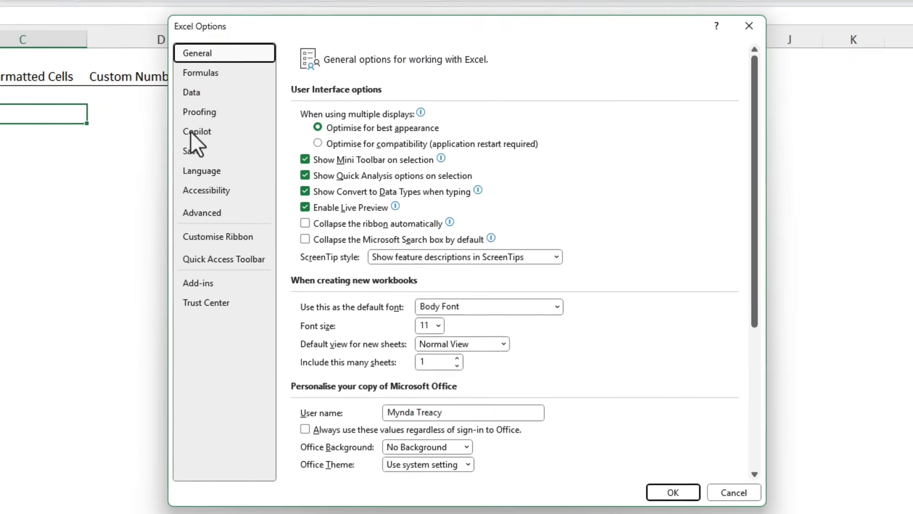
{"action": "left_click", "coordinate": [207, 87]}
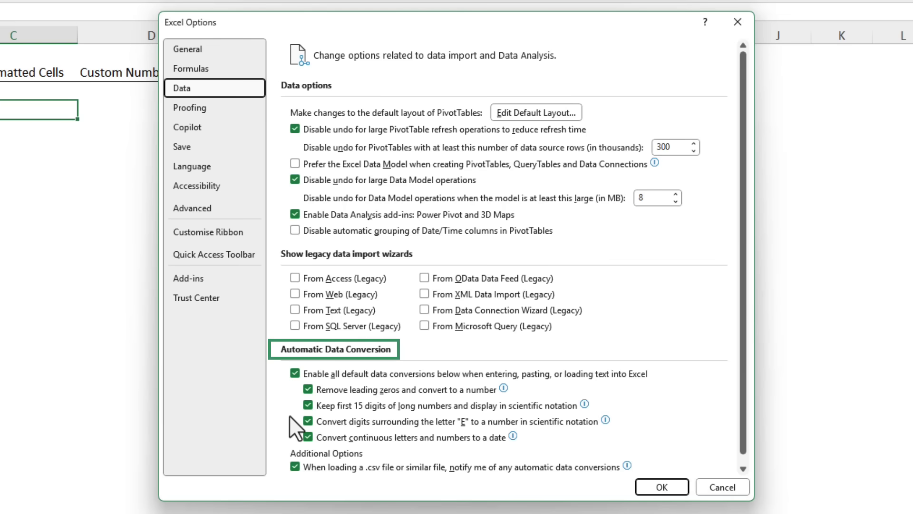
{"action": "left_click", "coordinate": [308, 389]}
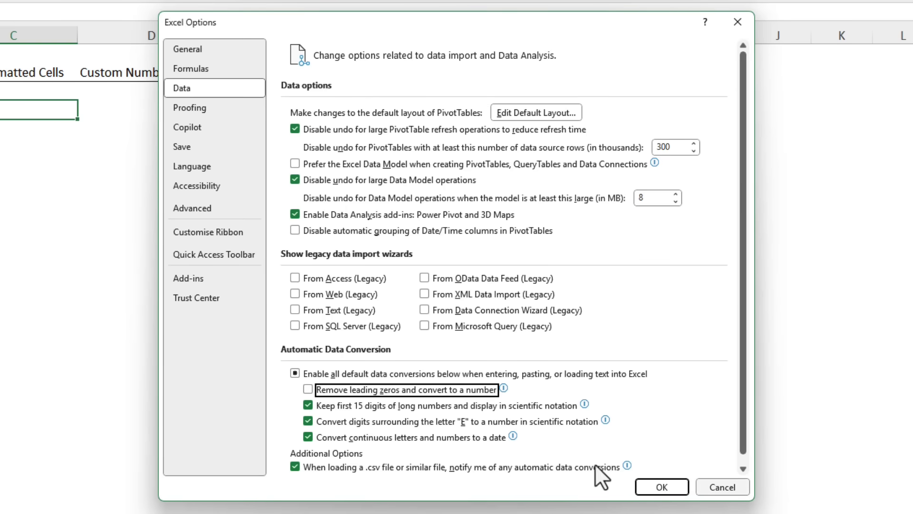
{"action": "left_click", "coordinate": [673, 485]}
- Enter 075551234 in C4, ignore its text warning, then clear the cell
{"action": "type", "text": "07"}
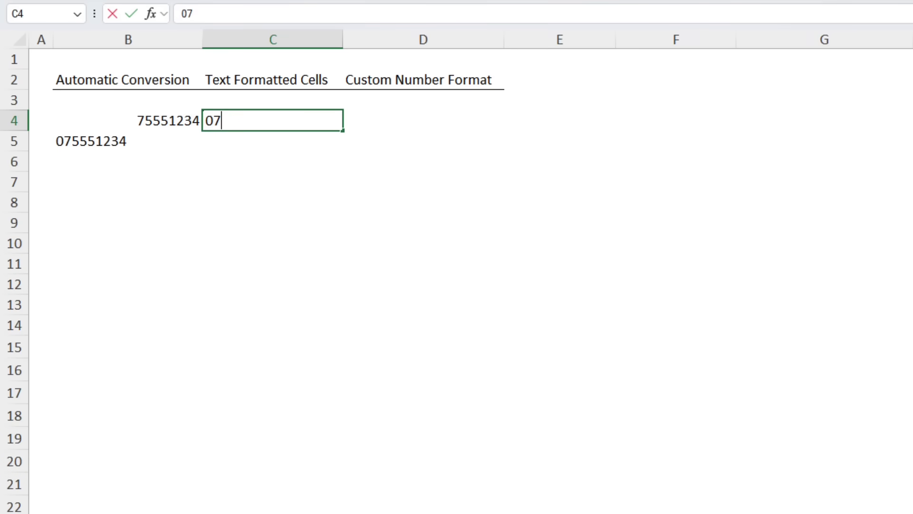
{"action": "type", "text": "5551234"}
{"action": "key", "text": "Return"}
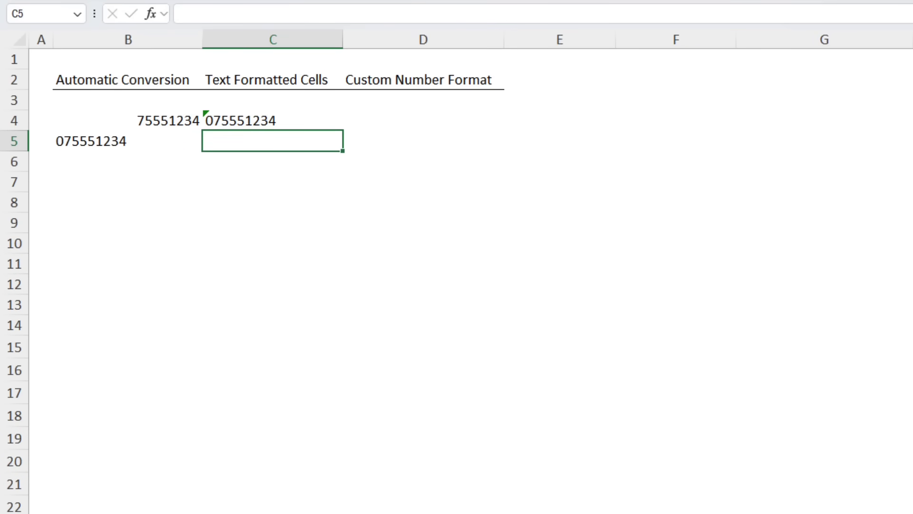
{"action": "key", "text": "Up"}
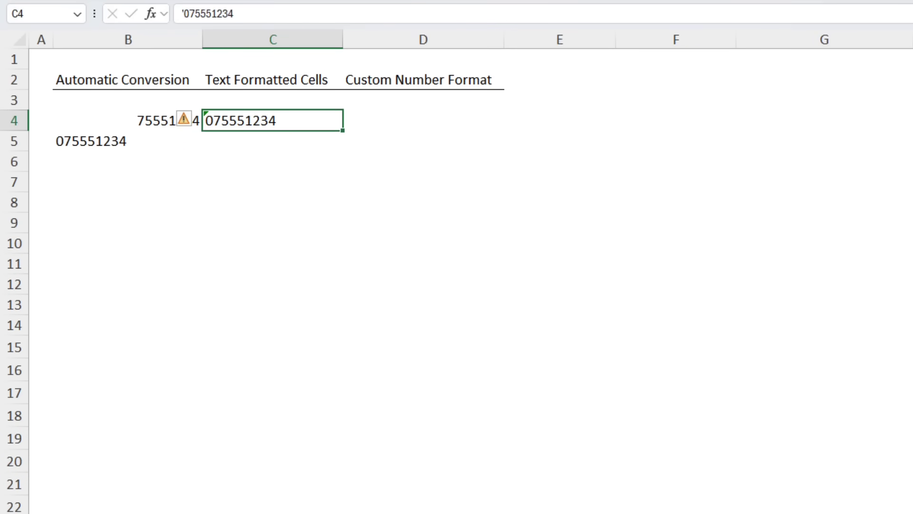
{"action": "left_click", "coordinate": [189, 122]}
{"action": "left_click", "coordinate": [201, 196]}
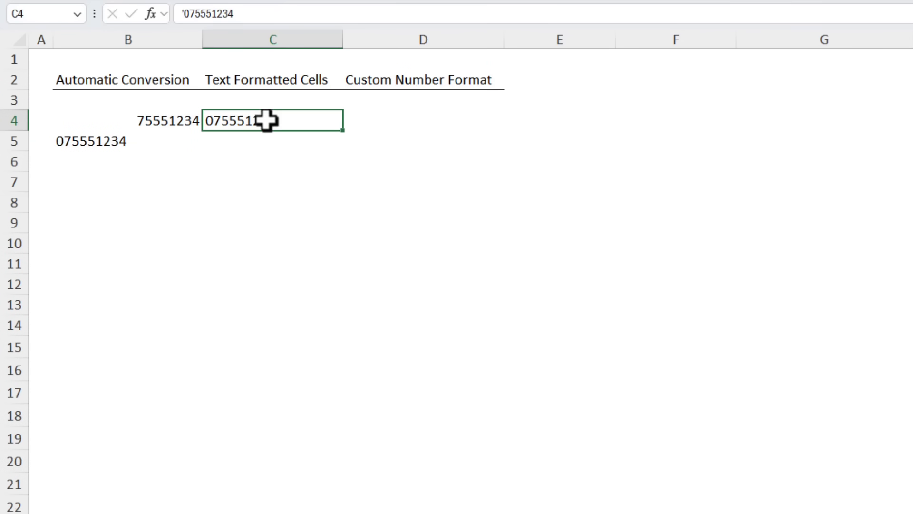
{"action": "key", "text": "Delete"}
- Format C4:C14 as Text and enter 075551234 in C5
{"action": "left_click_drag", "start_coordinate": [265, 118], "coordinate": [269, 316]}
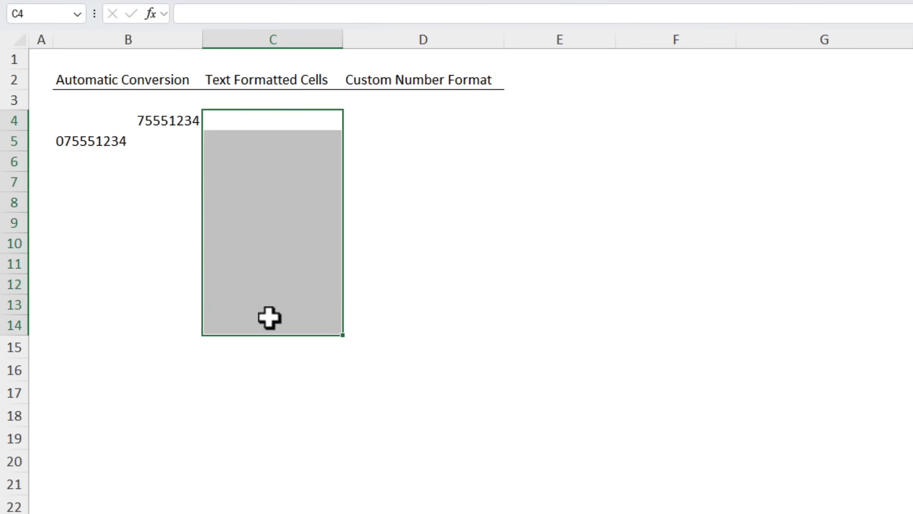
{"action": "left_click", "coordinate": [679, 14]}
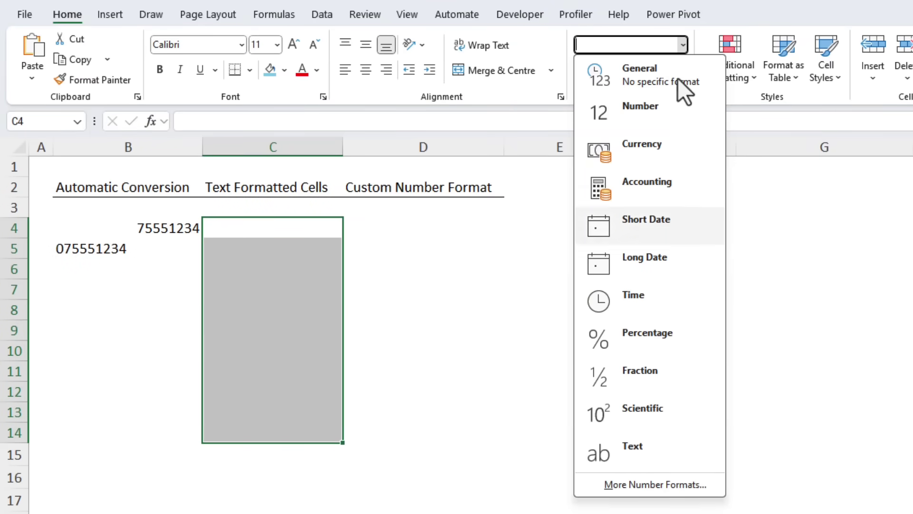
{"action": "left_click", "coordinate": [661, 454]}
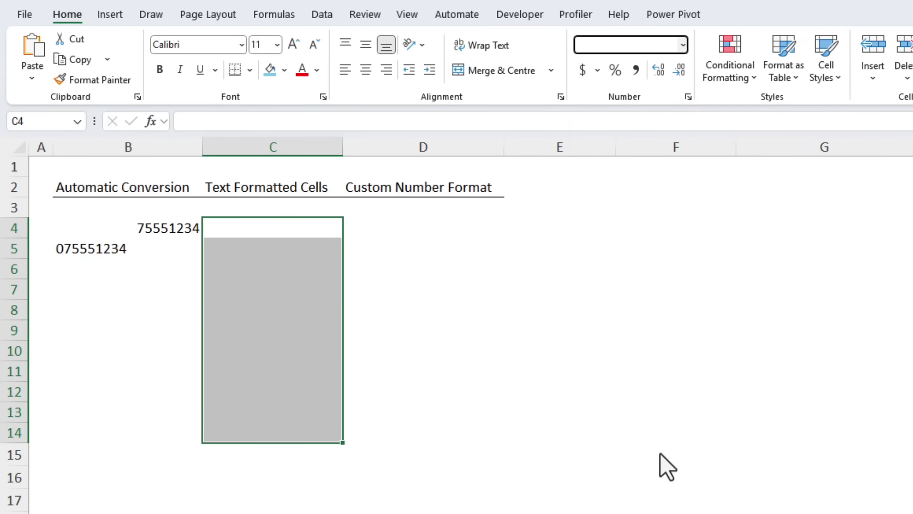
{"action": "left_click", "coordinate": [256, 225]}
{"action": "type", "text": "07"}
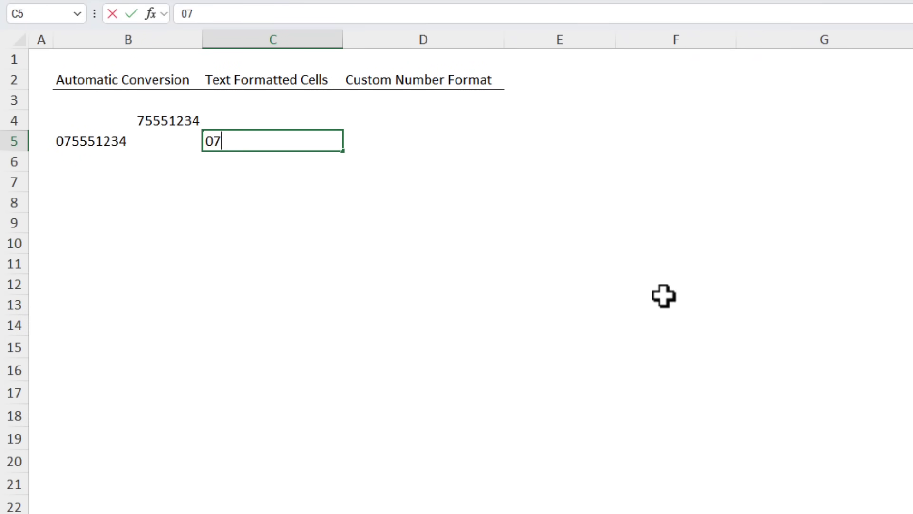
{"action": "type", "text": "5551234"}
{"action": "key", "text": "Return"}
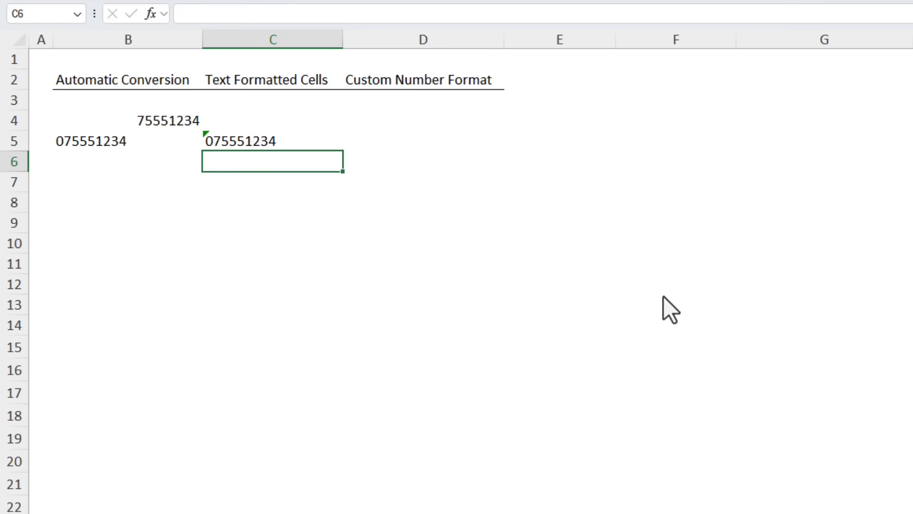
- Type 07 555 1234 with spaces into D5 and check its contents
{"action": "left_click", "coordinate": [442, 146]}
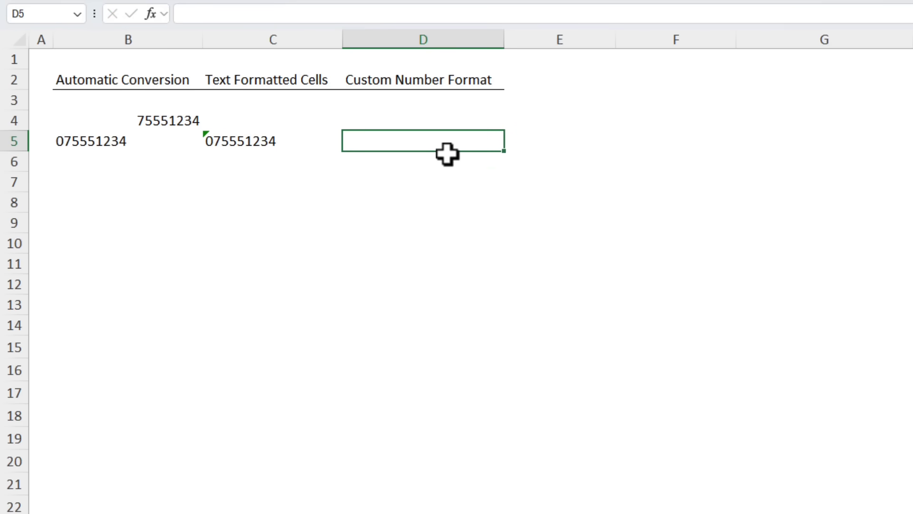
{"action": "type", "text": "07 555 1234"}
{"action": "key", "text": "Return"}
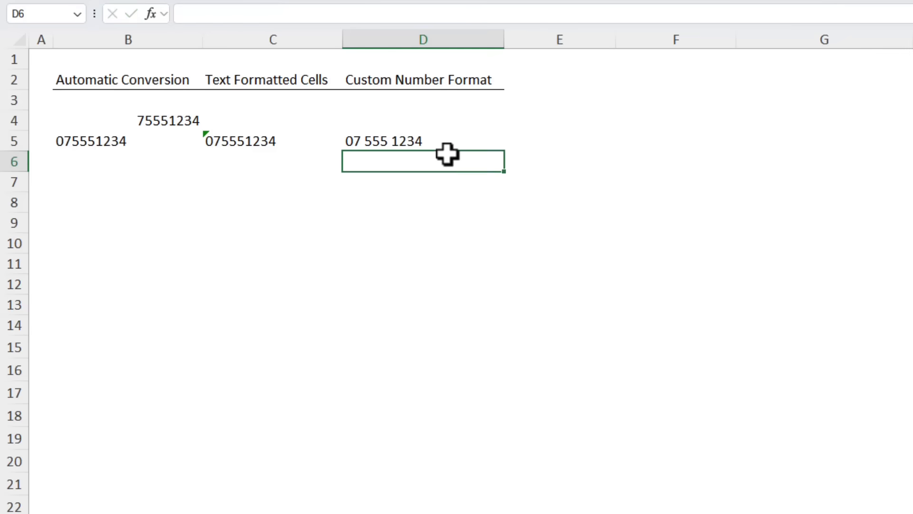
{"action": "key", "text": "Up"}
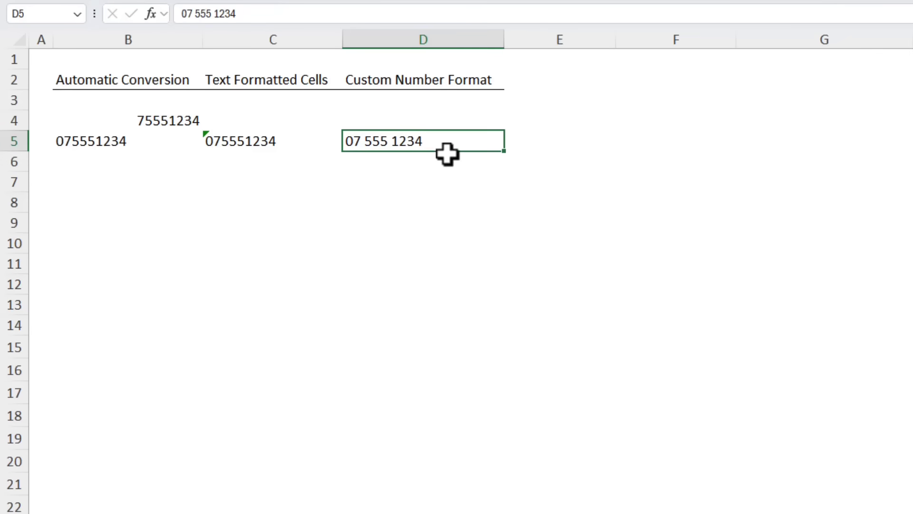
{"action": "key", "text": "Down"}
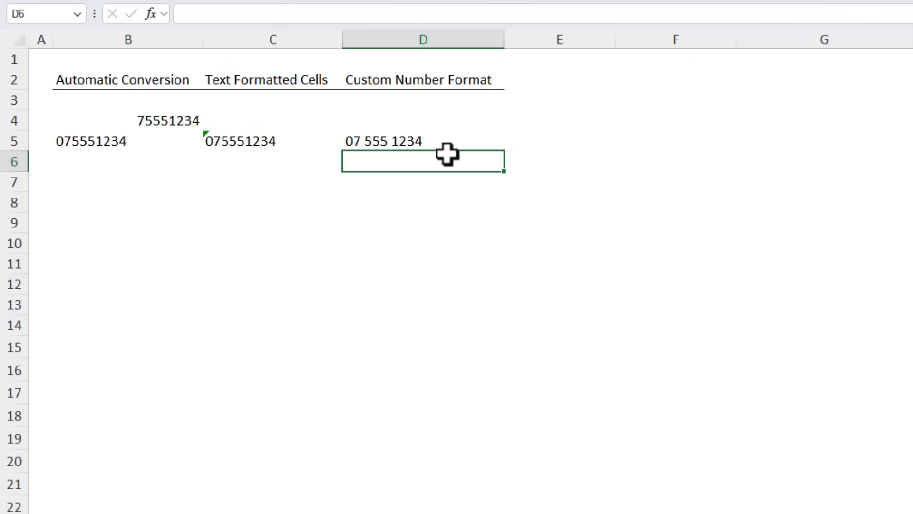
{"action": "key", "text": "ctrl+1"}
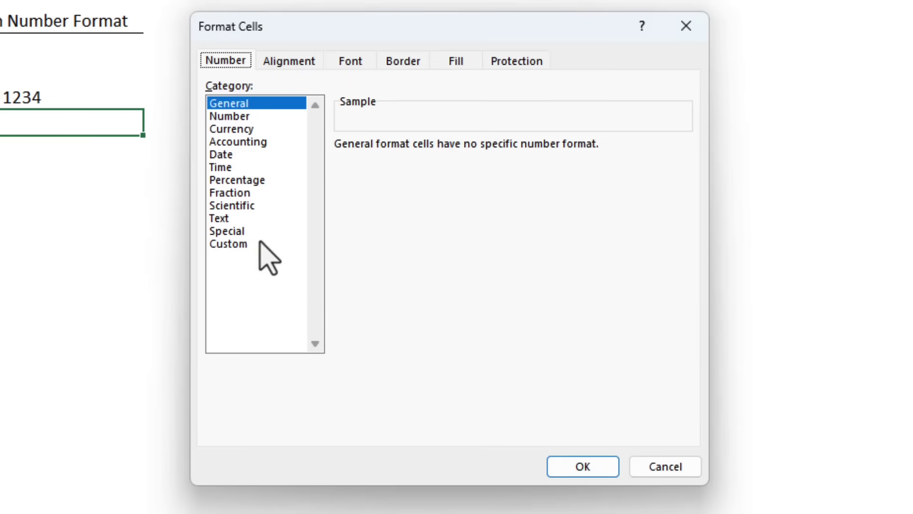
- Apply the custom number format 00 000 0000 to D6
{"action": "left_click", "coordinate": [261, 243]}
{"action": "left_click_drag", "start_coordinate": [409, 163], "coordinate": [252, 460]}
{"action": "type", "text": "00"}
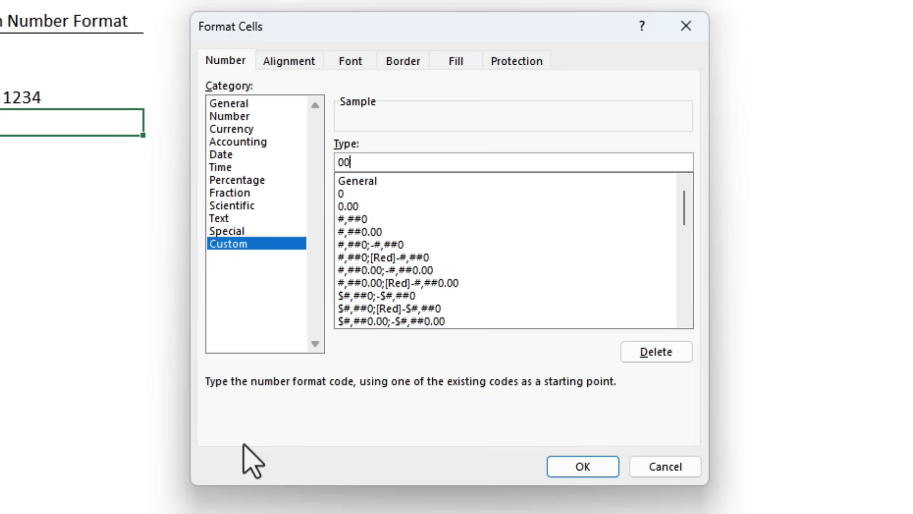
{"action": "type", "text": " 000 0000"}
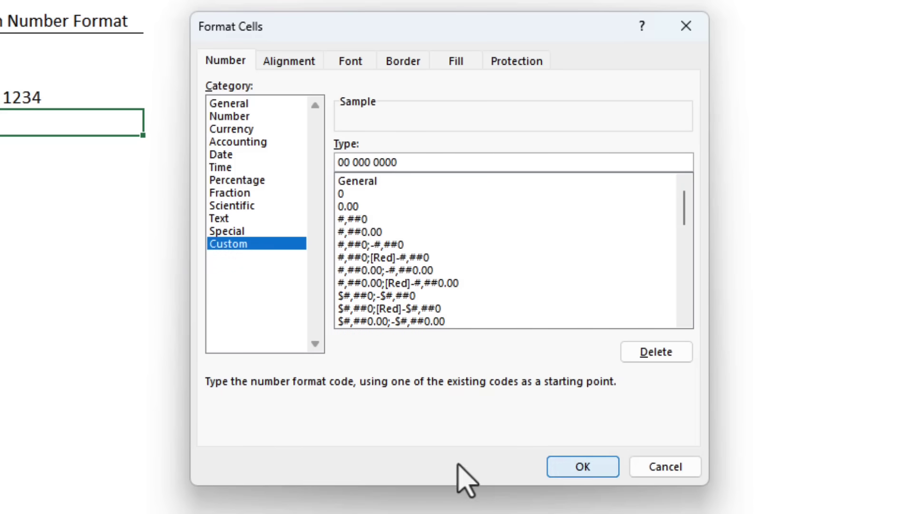
{"action": "left_click", "coordinate": [575, 467]}
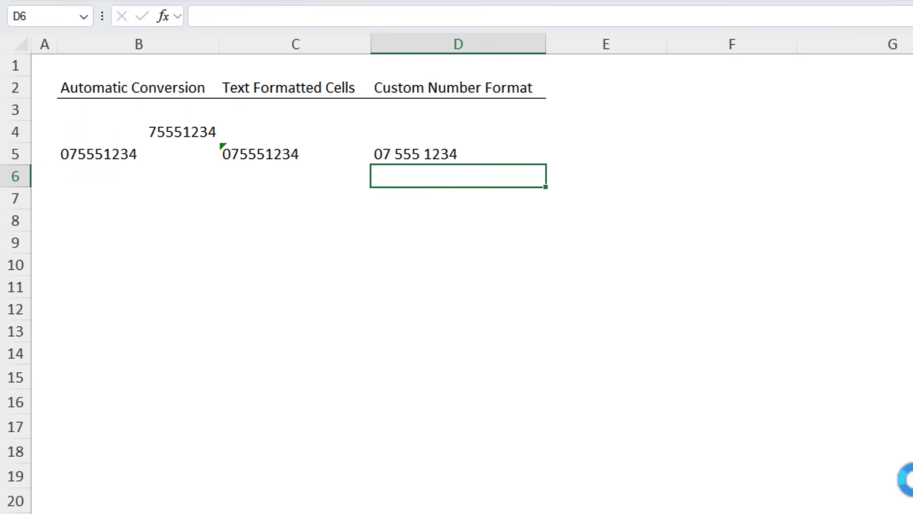
- Enter 07 555 1234 in D6 and check its stored value in the formula bar
{"action": "type", "text": "07 555 123"}
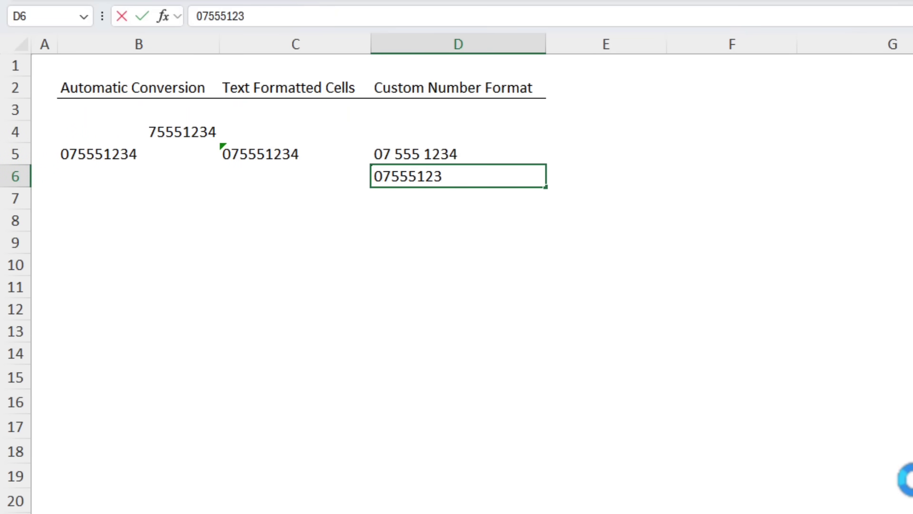
{"action": "type", "text": "4"}
{"action": "key", "text": "Return"}
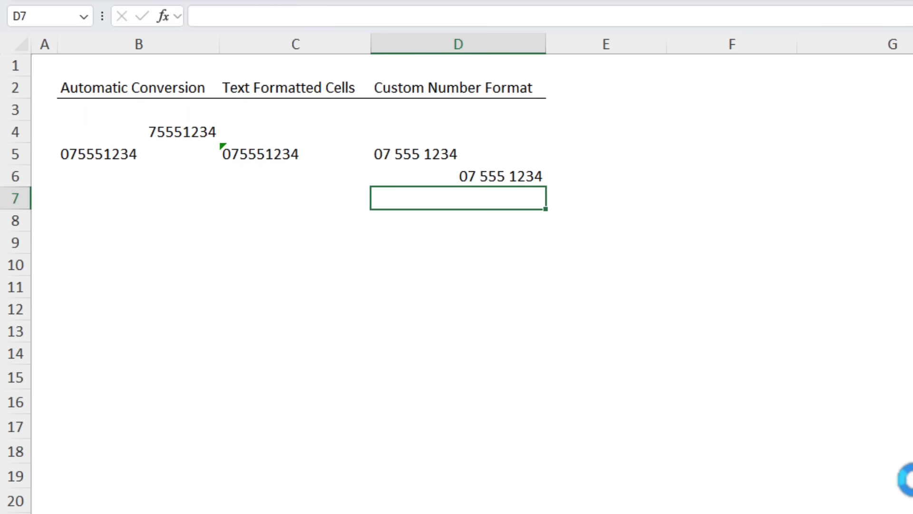
{"action": "left_click", "coordinate": [458, 176]}
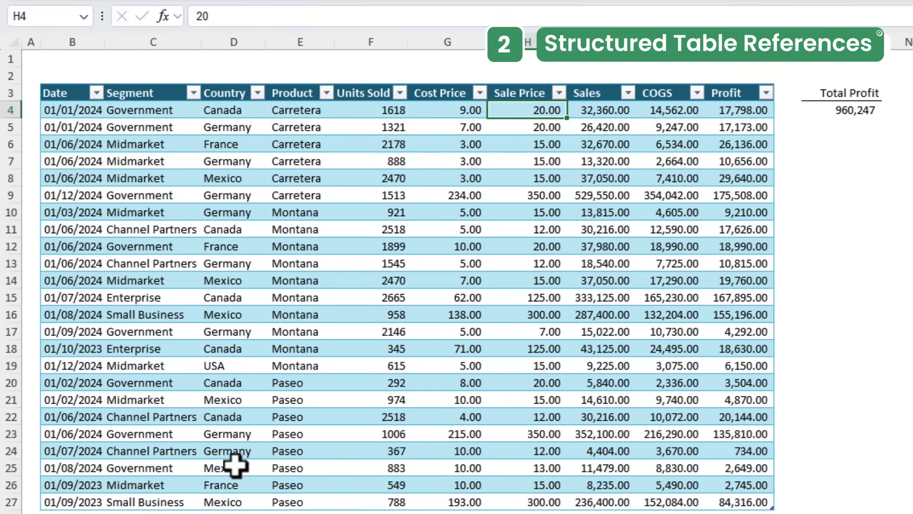
{"action": "key", "text": "Right"}
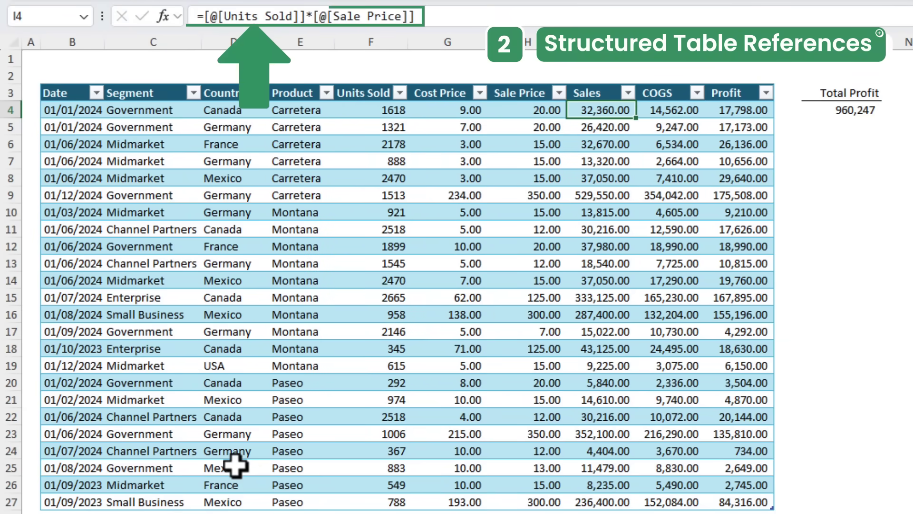
{"action": "key", "text": "Right"}
{"action": "key", "text": "Right"}
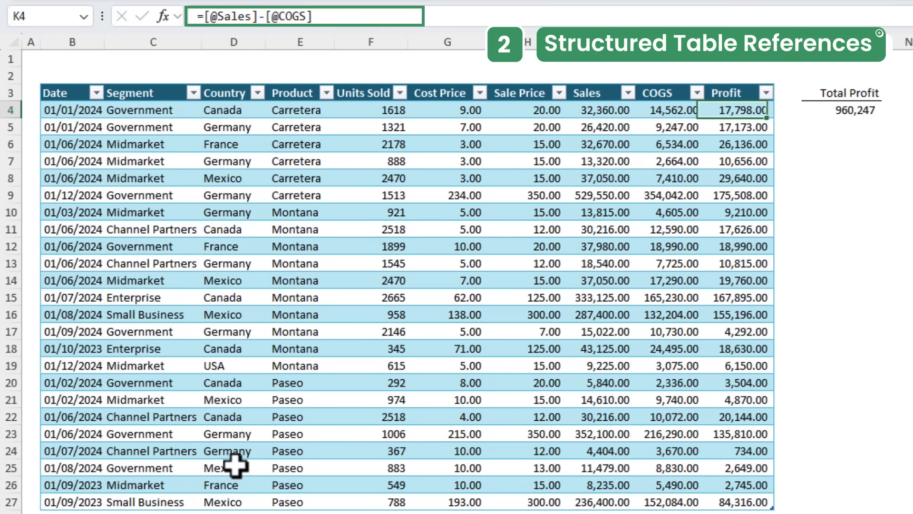
{"action": "key", "text": "Right"}
{"action": "key", "text": "Right"}
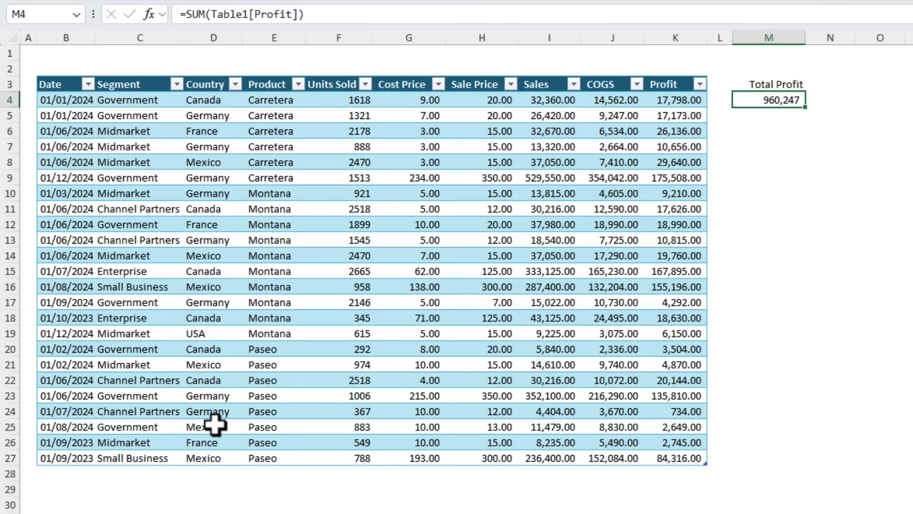
{"action": "key", "text": "F2"}
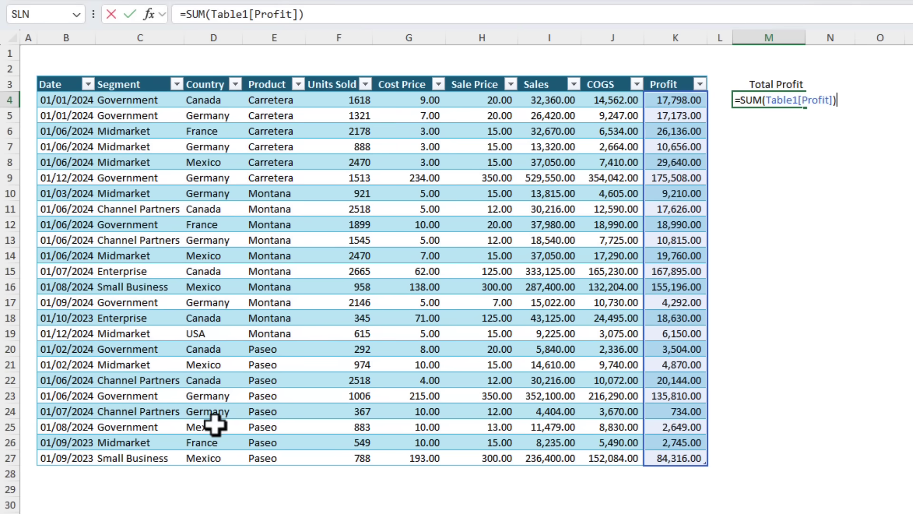
{"action": "key", "text": "ctrl+Return"}
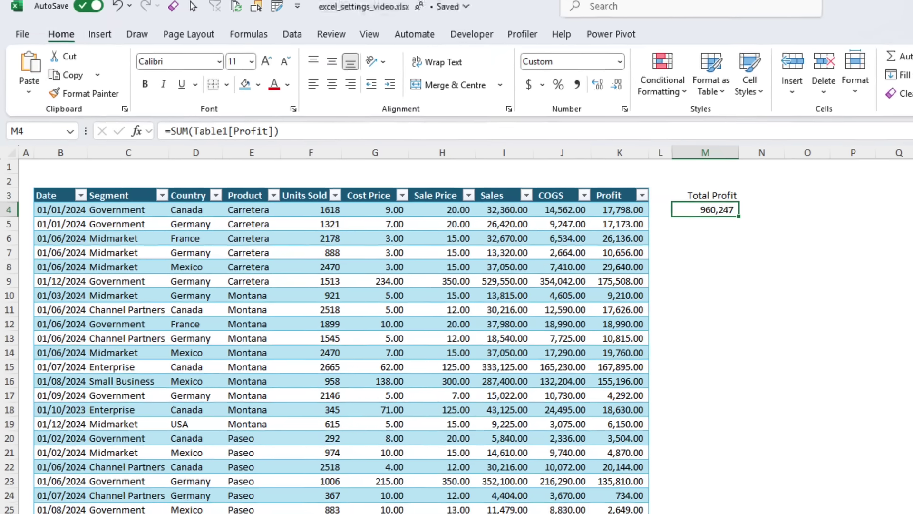
- Uncheck 'Use table names in formulae' in the Formulas section of Excel Options
{"action": "key", "text": "alt"}
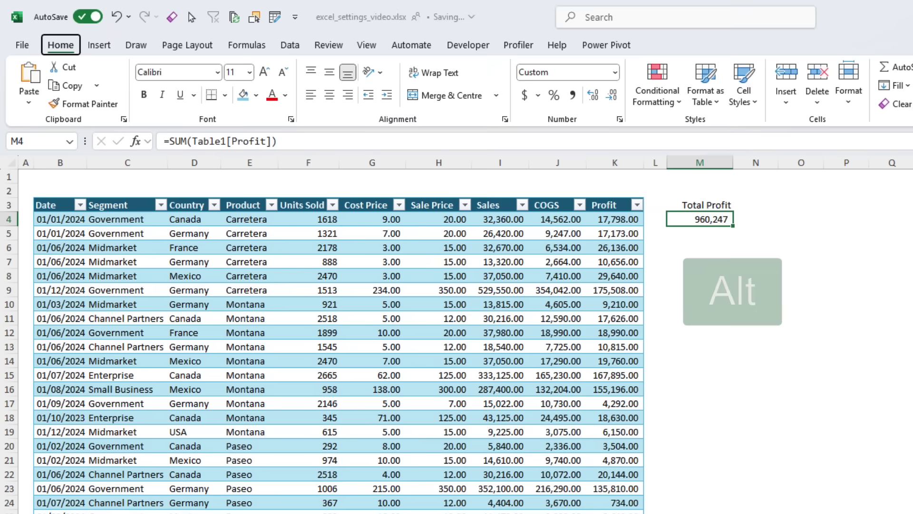
{"action": "key", "text": "f"}
{"action": "key", "text": "t"}
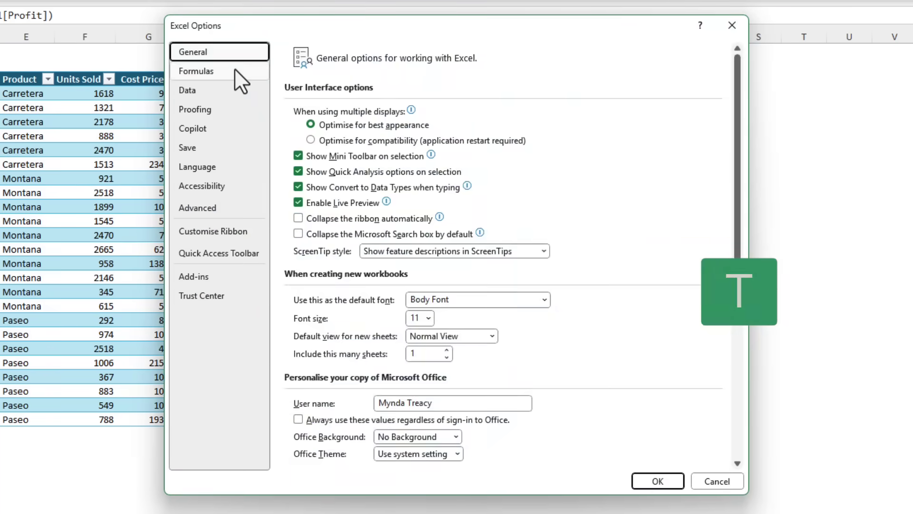
{"action": "left_click", "coordinate": [235, 71]}
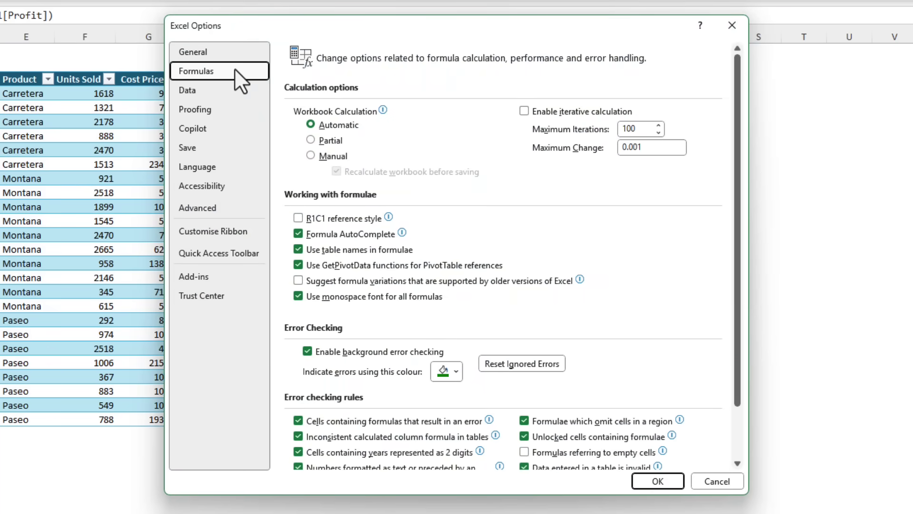
{"action": "left_click", "coordinate": [298, 249]}
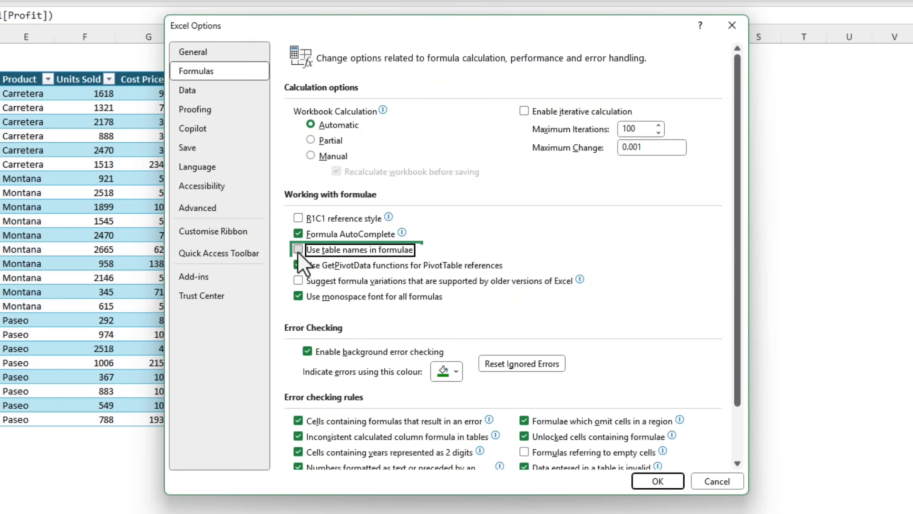
- Enter =SUM(K4:K27) in M5 to total the Profit column as 960,247
{"action": "left_click", "coordinate": [658, 481]}
{"action": "left_click", "coordinate": [675, 107]}
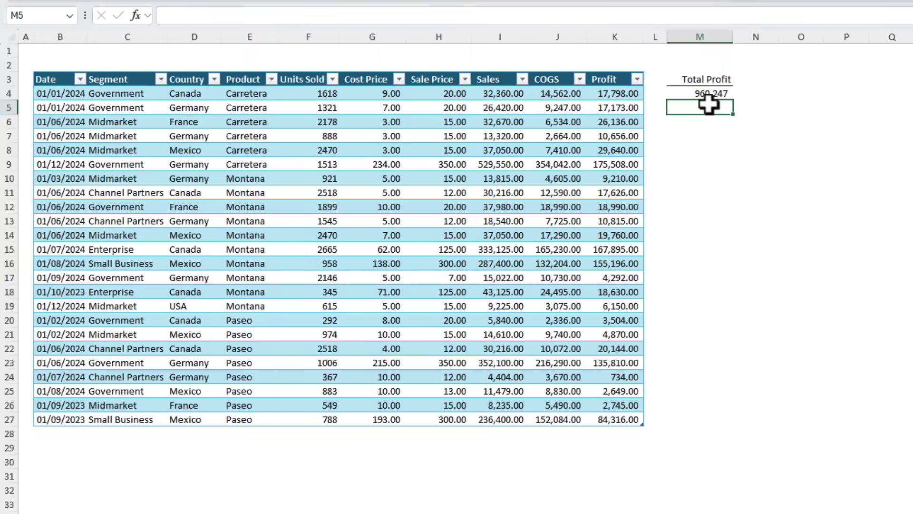
{"action": "type", "text": "=sum"}
{"action": "key", "text": "Tab"}
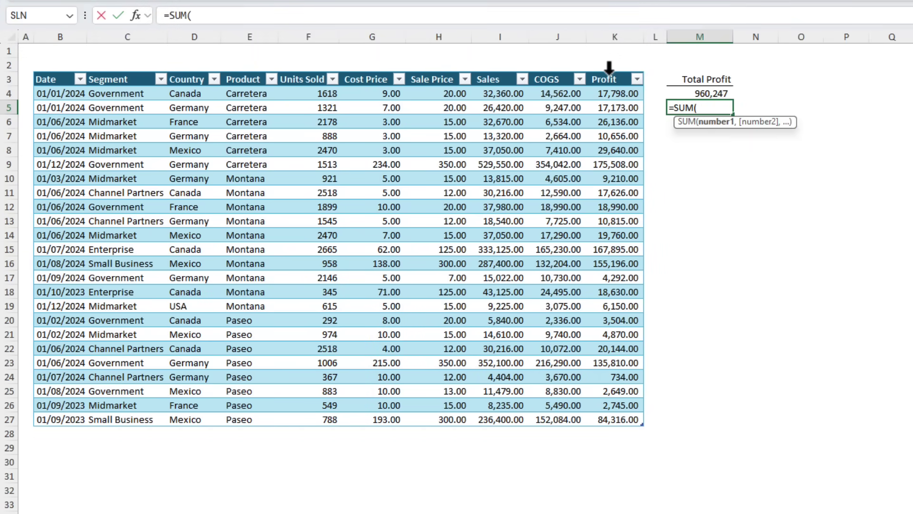
{"action": "left_click", "coordinate": [610, 70]}
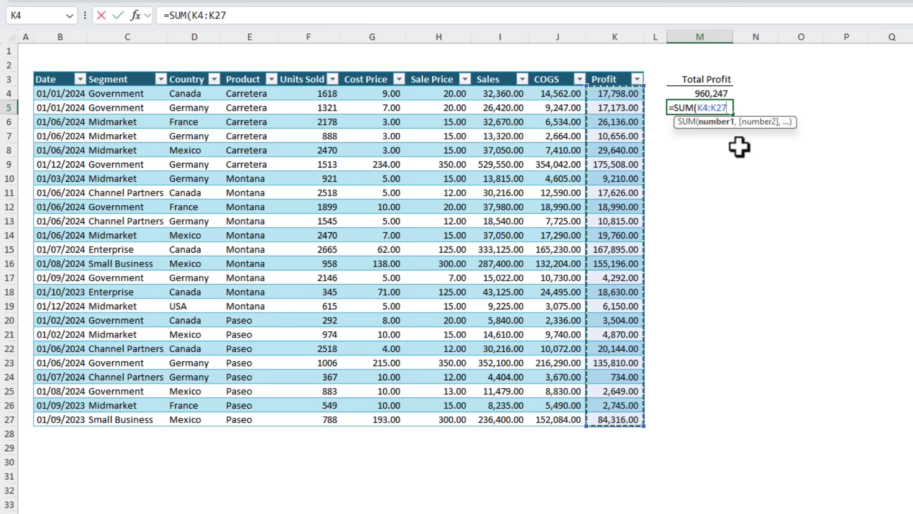
{"action": "type", "text": ")"}
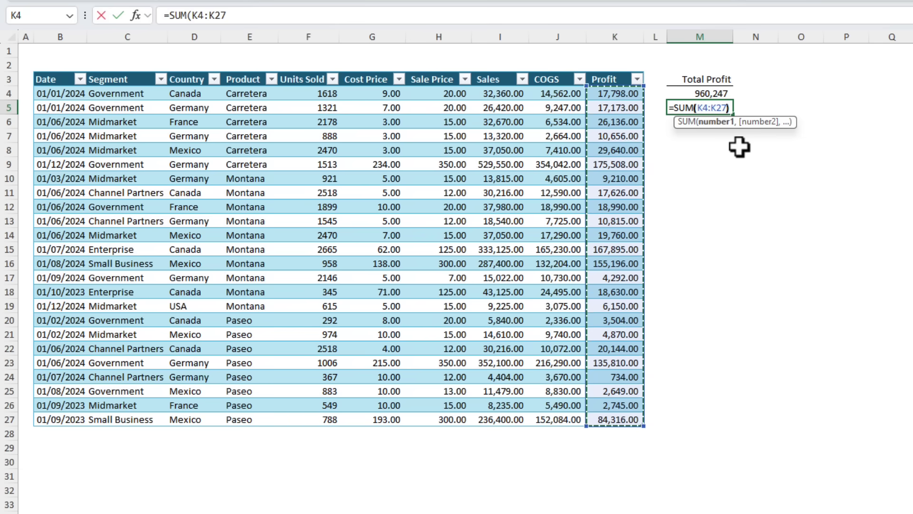
{"action": "key", "text": "ctrl+Return"}
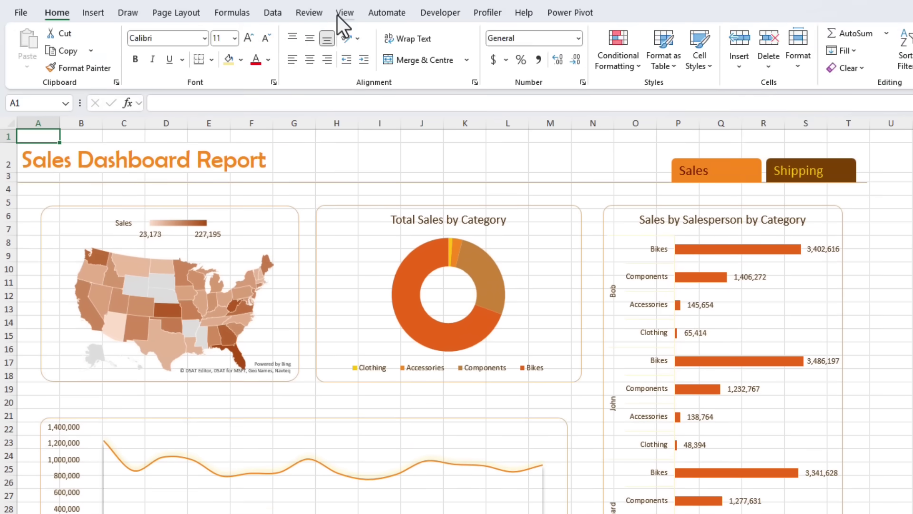
- Turn off Gridlines on the View tab, then choose Background on Page Layout
{"action": "left_click", "coordinate": [337, 15]}
{"action": "left_click", "coordinate": [385, 50]}
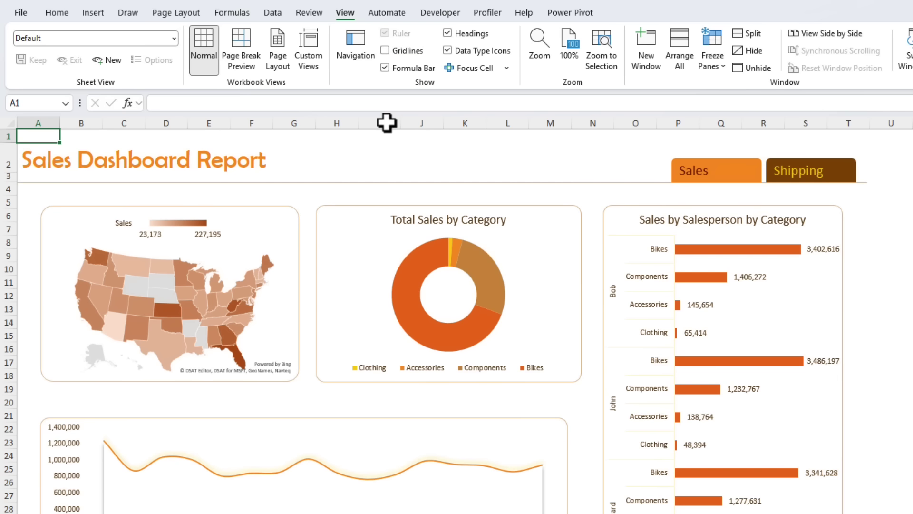
{"action": "left_click", "coordinate": [167, 14]}
{"action": "left_click", "coordinate": [308, 67]}
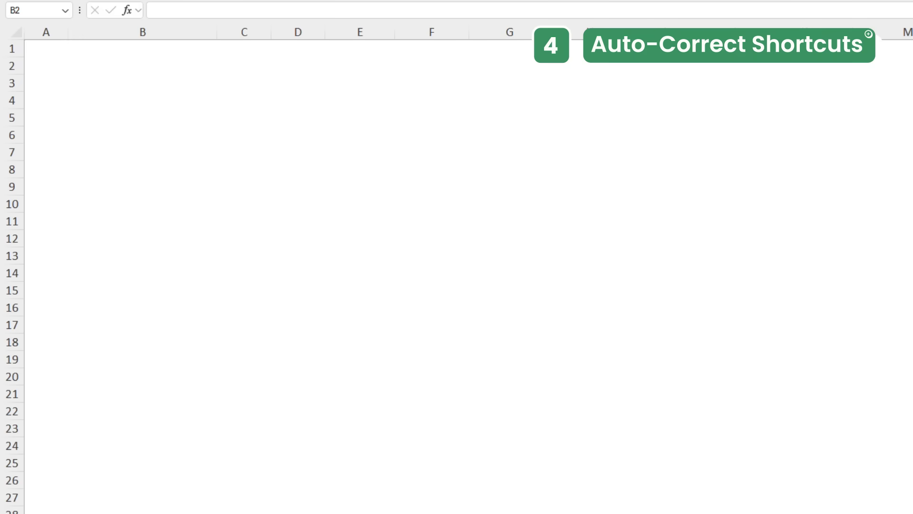
- Type 'Quarterly Revenue Report' in B2 and 'MyOnlineTrainingHub' in B3
{"action": "type", "text": "Quart"}
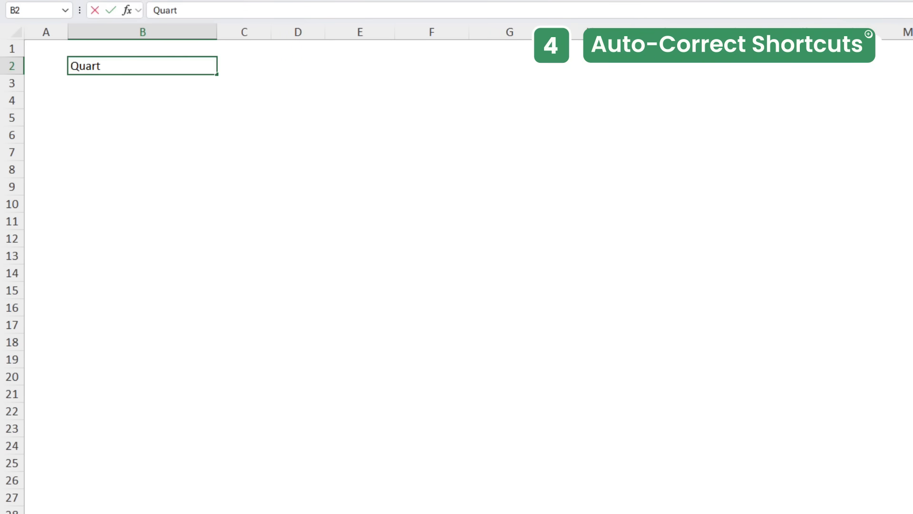
{"action": "type", "text": "erly Revenue Report"}
{"action": "key", "text": "Return"}
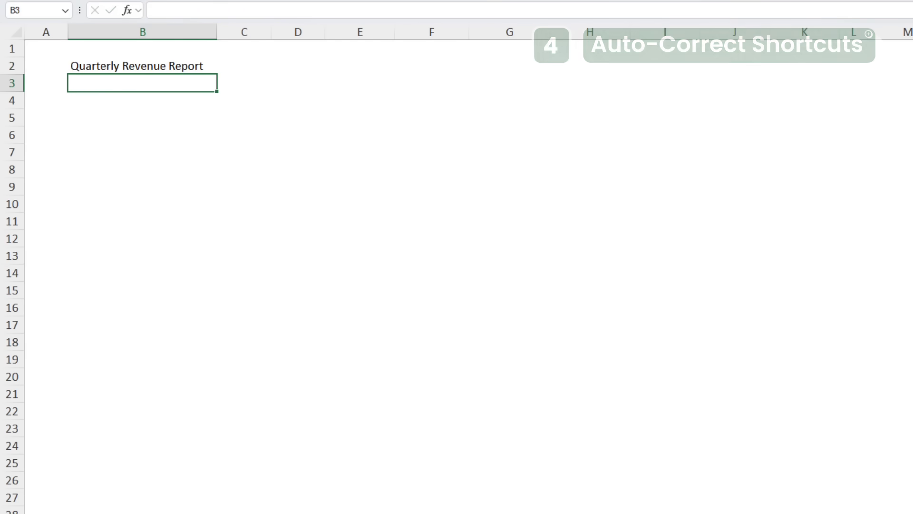
{"action": "type", "text": "MyOnlineTrainingHub"}
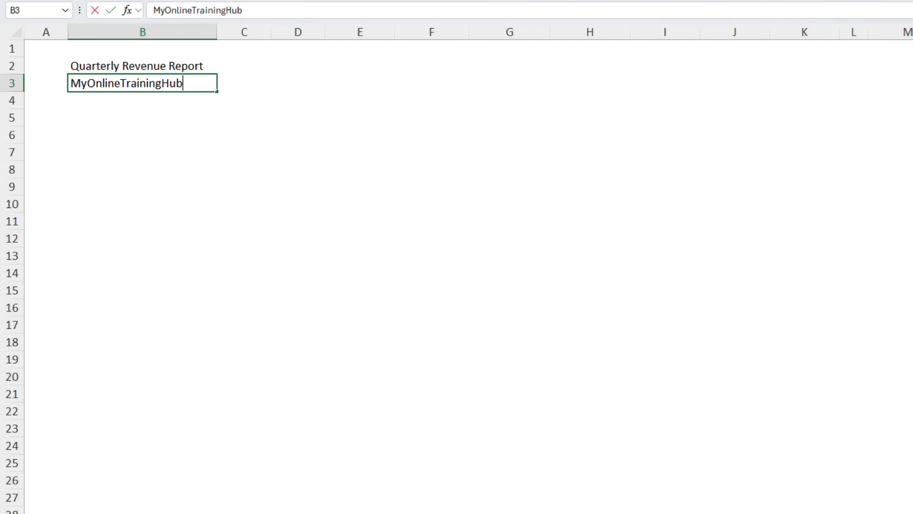
{"action": "key", "text": "Return"}
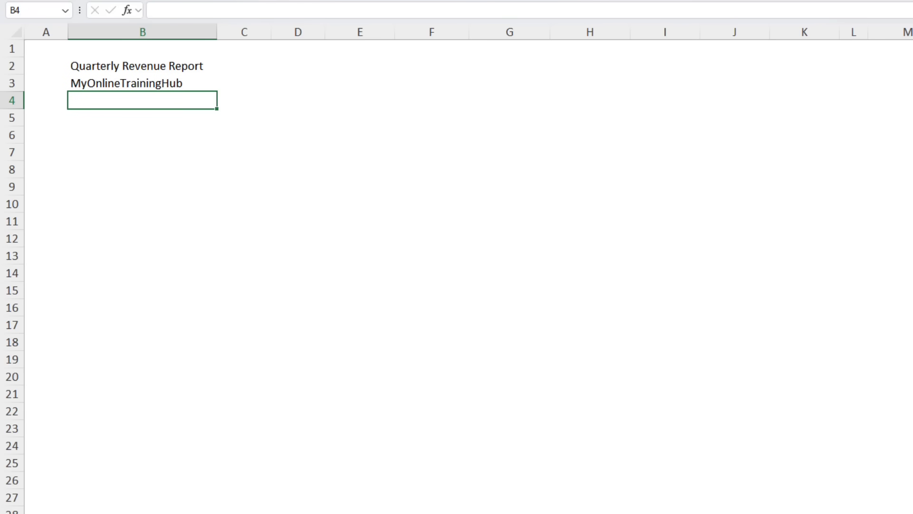
- Add an AutoCorrect entry replacing RR with Quarterly Revenue Report via the Proofing options
{"action": "key", "text": "alt"}
{"action": "key", "text": "f"}
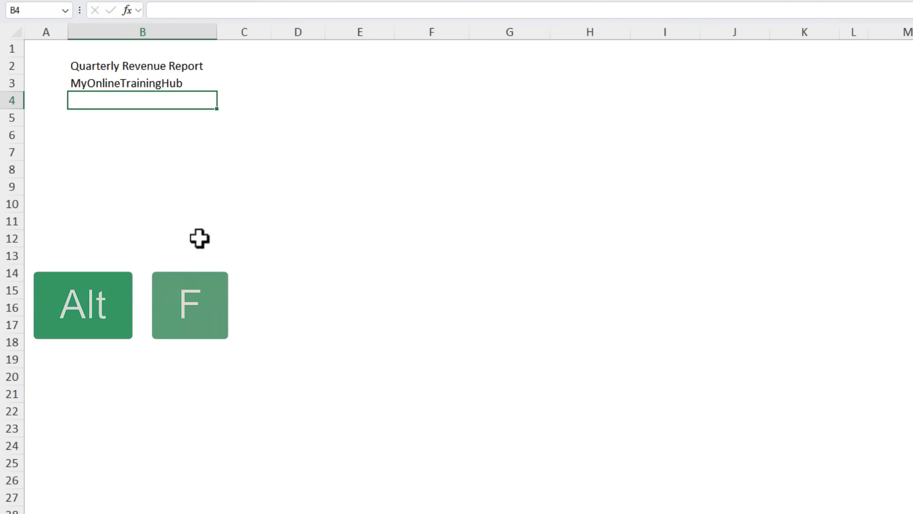
{"action": "key", "text": "t"}
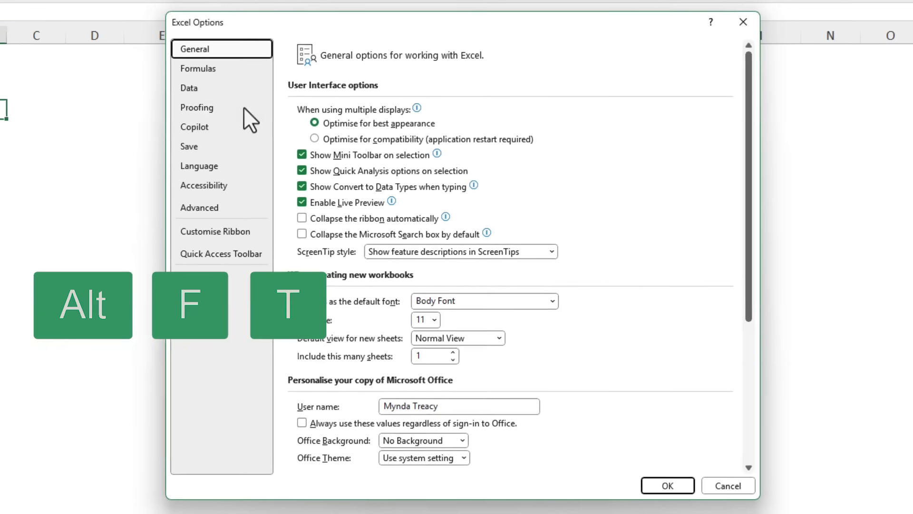
{"action": "left_click", "coordinate": [438, 101]}
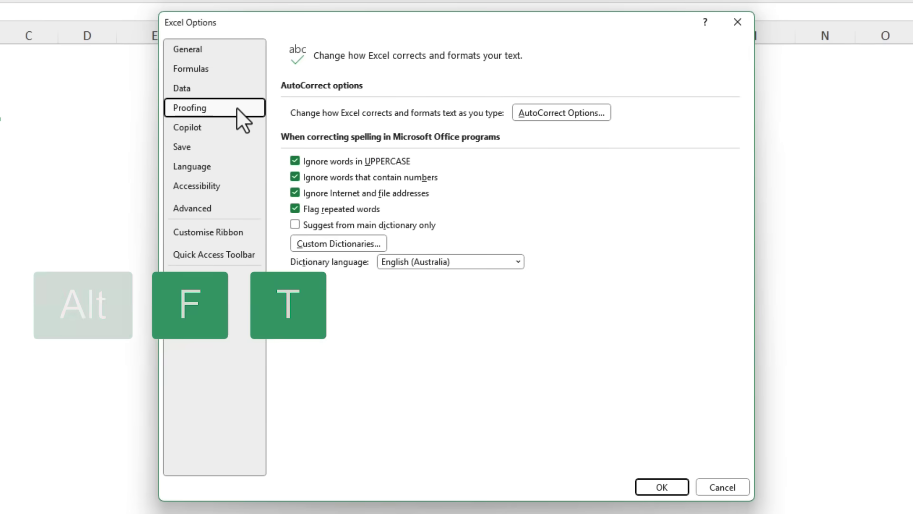
{"action": "left_click", "coordinate": [555, 116]}
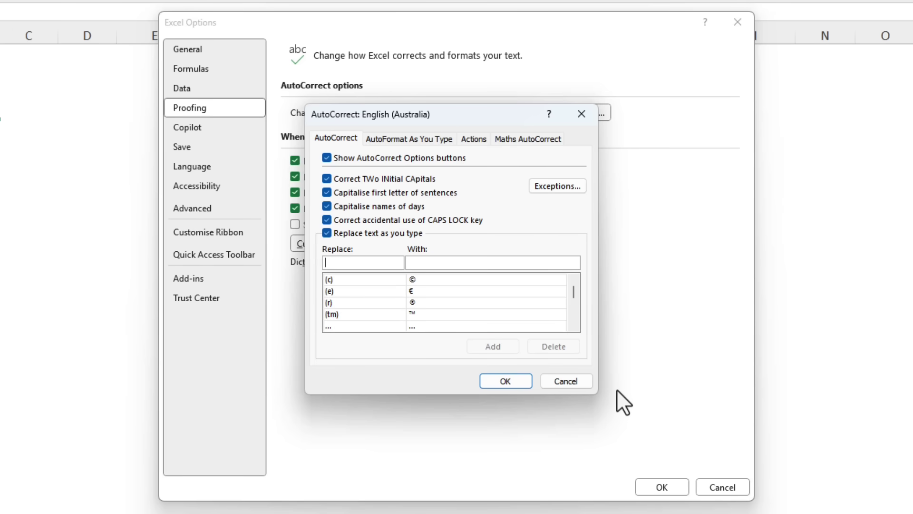
{"action": "type", "text": "RR"}
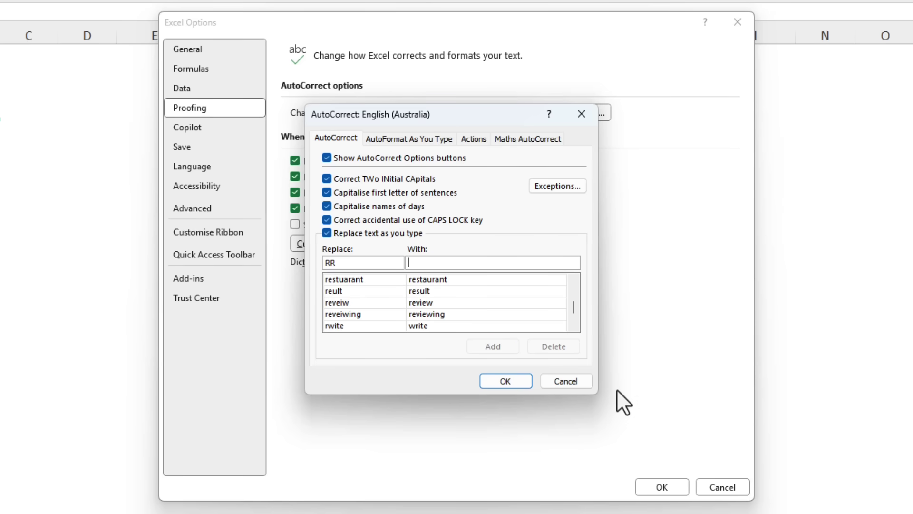
{"action": "type", "text": "Quarterly Revenue Report"}
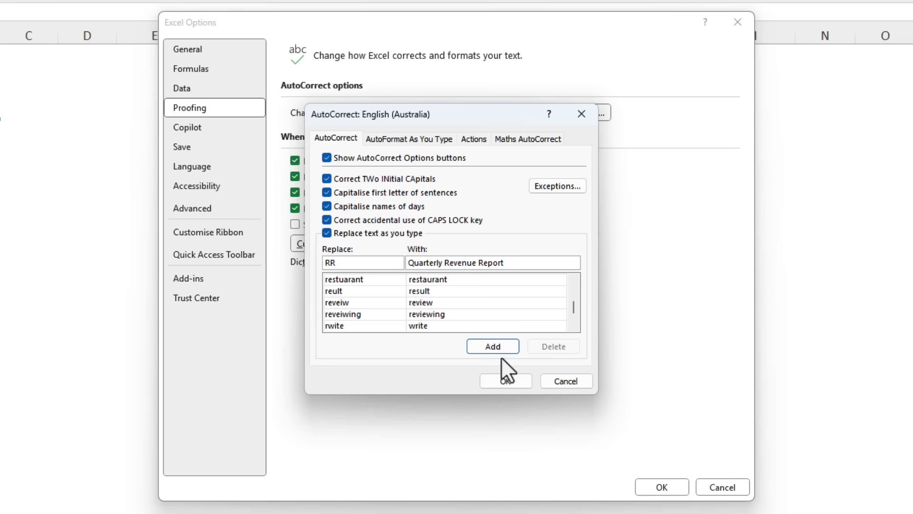
{"action": "left_click", "coordinate": [477, 348]}
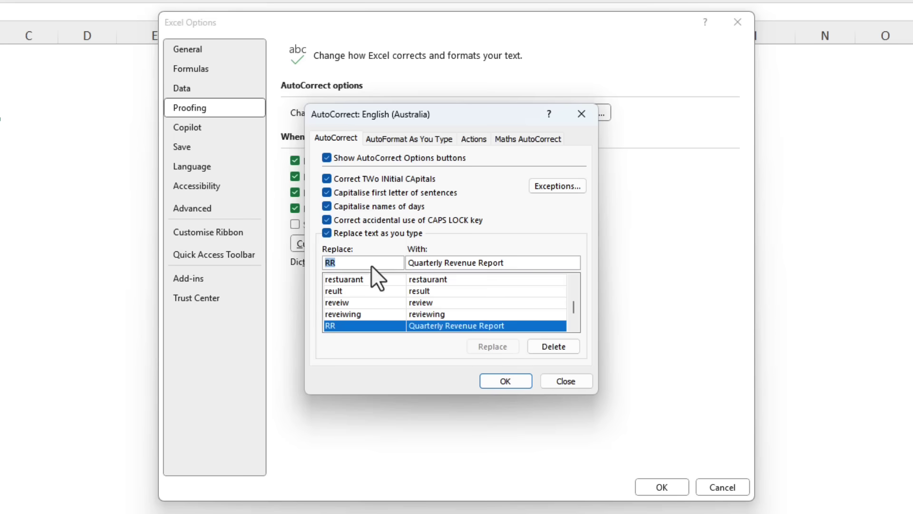
- Add the MOTH → MyOnlineTrainingHub AutoCorrect entry and close the AutoCorrect list
{"action": "type", "text": "MOTH"}
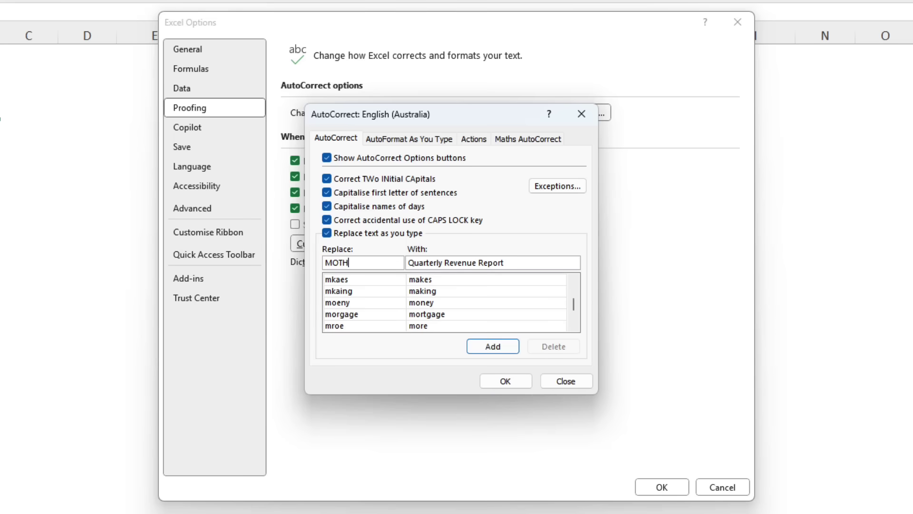
{"action": "key", "text": "Tab"}
{"action": "type", "text": "My"}
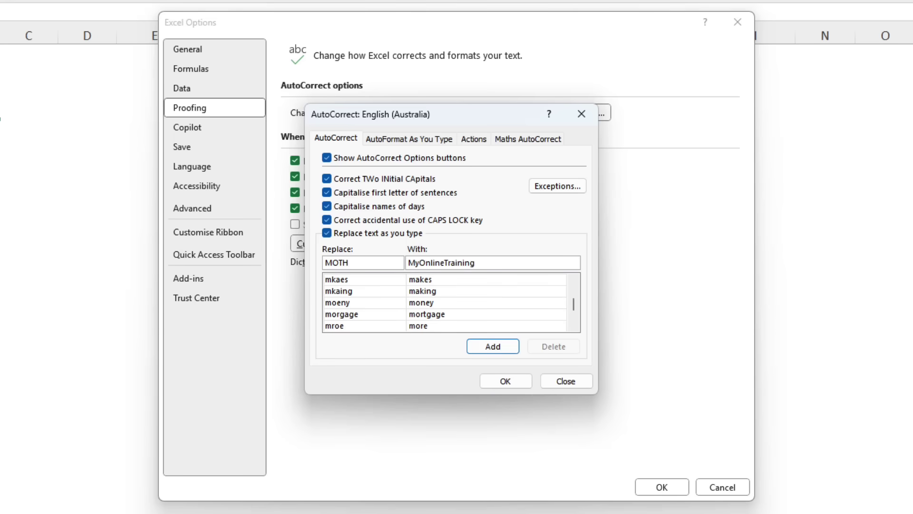
{"action": "type", "text": "OnlineTrainingHub"}
{"action": "left_click", "coordinate": [478, 348]}
{"action": "left_click", "coordinate": [514, 378]}
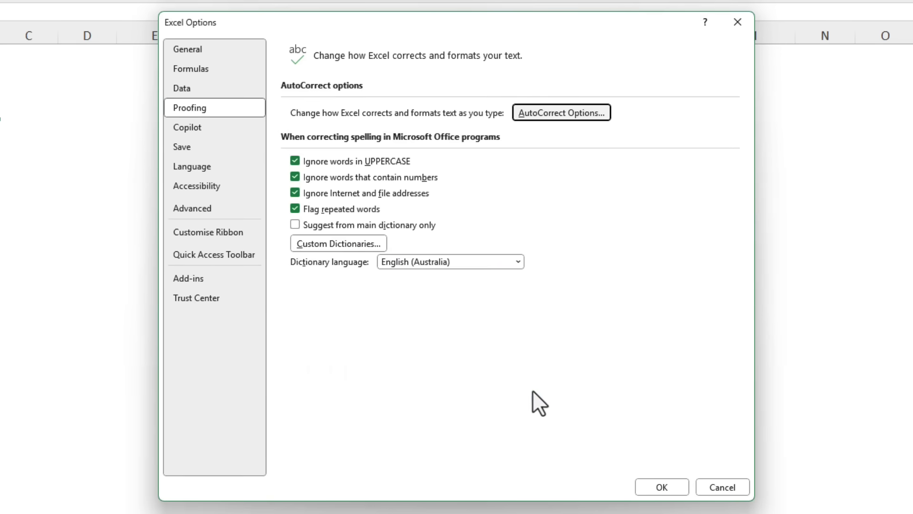
- Close Excel Options, then type MOTH in B5 and RR in B6 so they auto-expand
{"action": "left_click", "coordinate": [669, 486]}
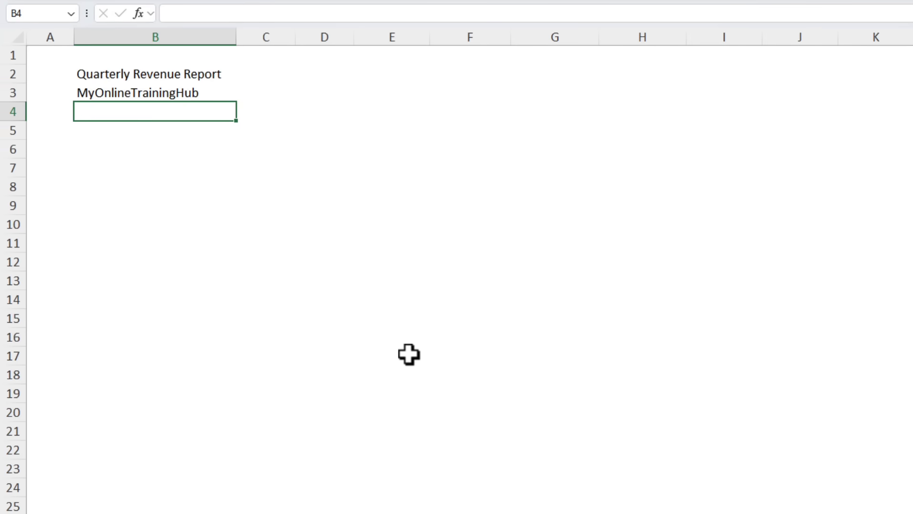
{"action": "key", "text": "Down"}
{"action": "type", "text": "MO"}
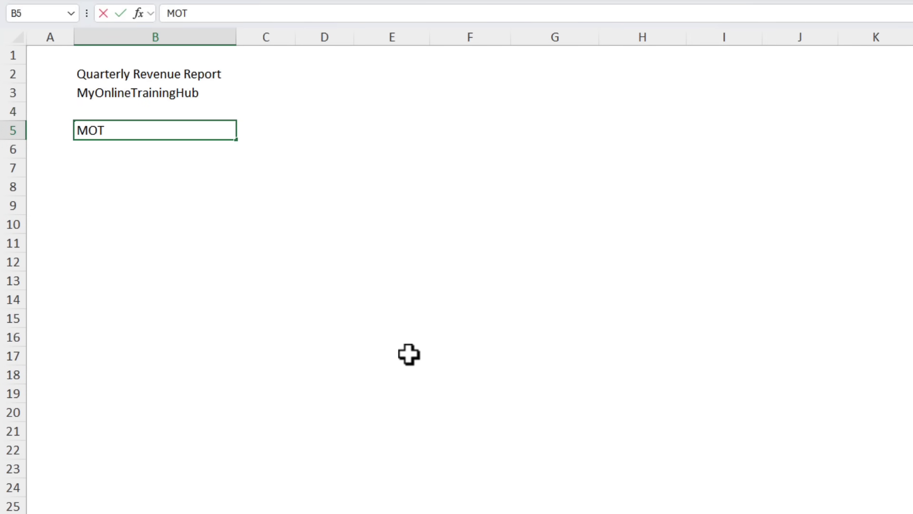
{"action": "type", "text": "TH"}
{"action": "key", "text": "Return"}
{"action": "type", "text": "RR"}
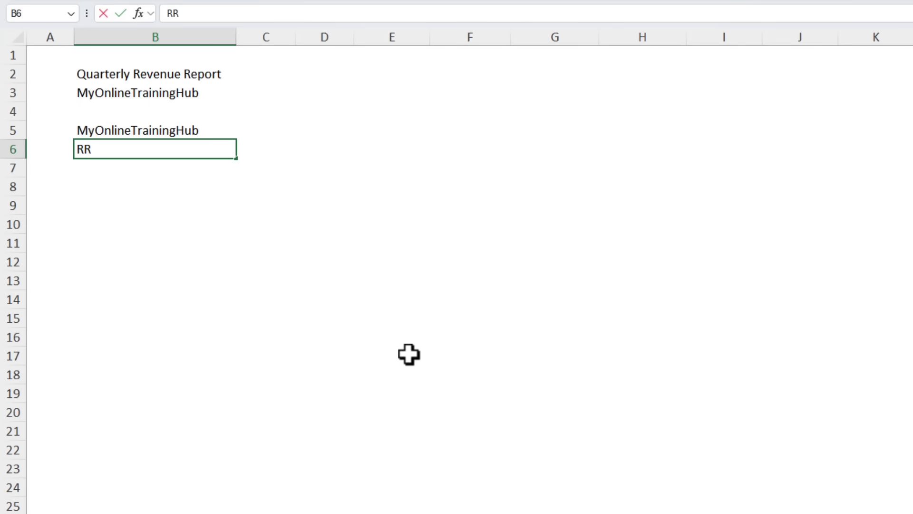
{"action": "key", "text": "Return"}
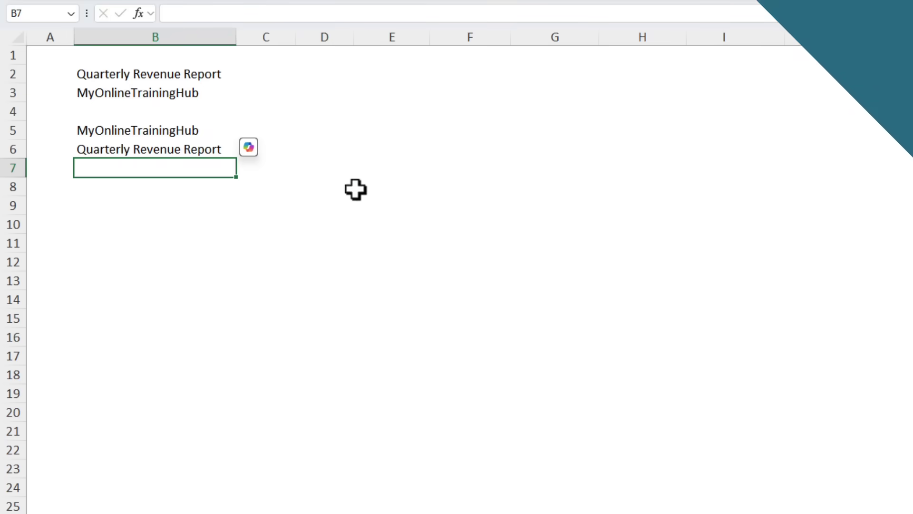
- Select cells D7, D4, B10, B8, C5:C6, D9 and B9 in turn
{"action": "left_click", "coordinate": [351, 167]}
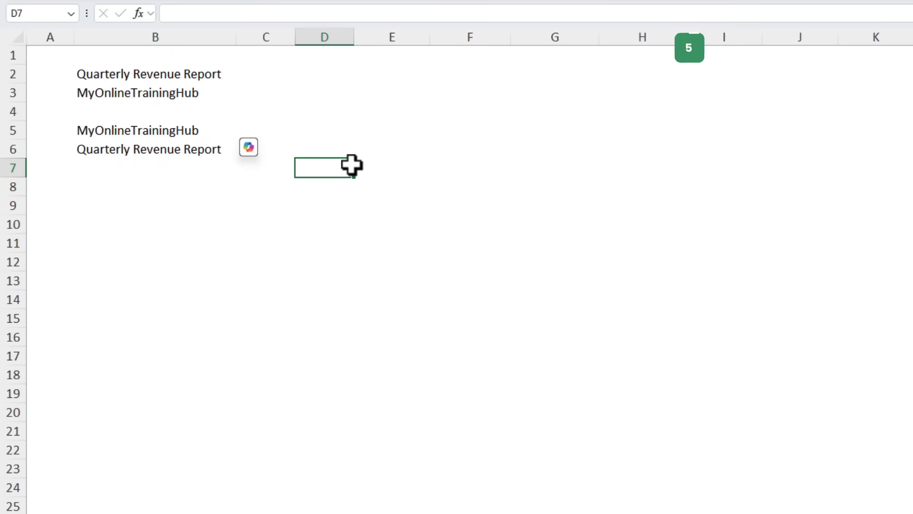
{"action": "left_click", "coordinate": [307, 105]}
{"action": "left_click", "coordinate": [209, 225]}
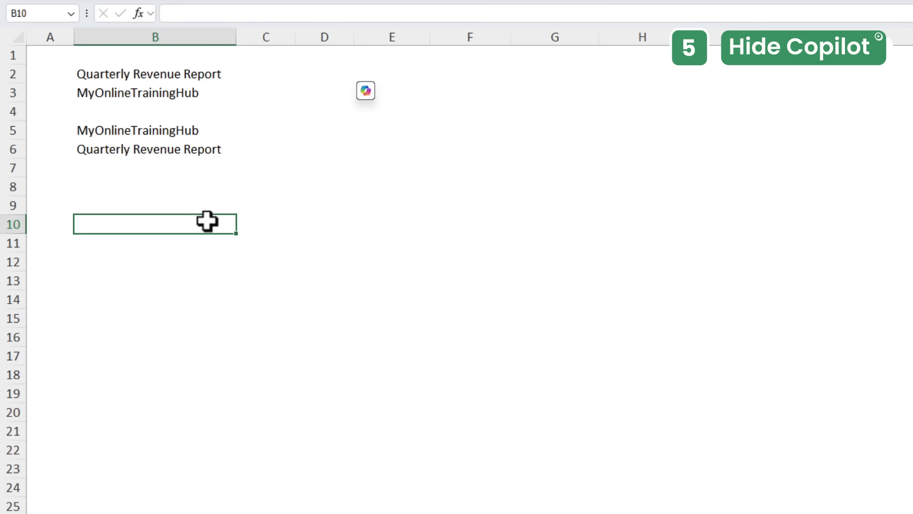
{"action": "left_click", "coordinate": [183, 188]}
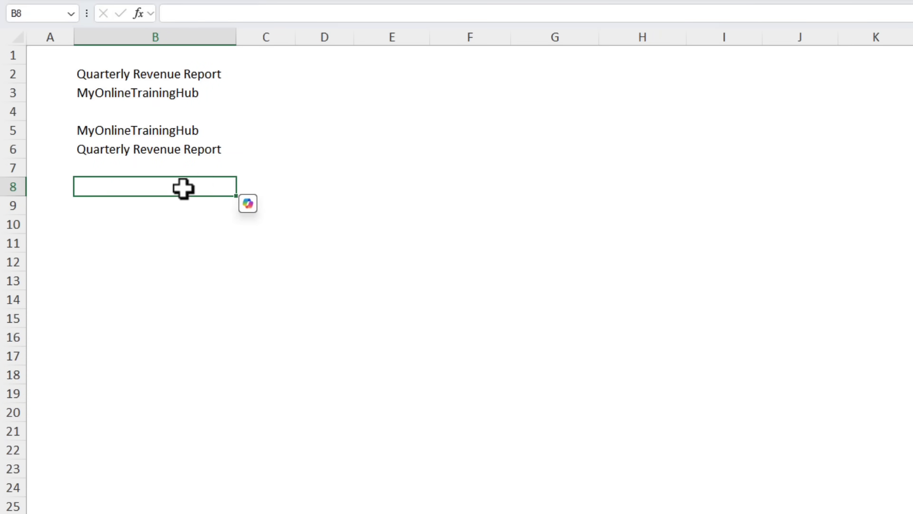
{"action": "left_click_drag", "start_coordinate": [288, 145], "coordinate": [288, 134]}
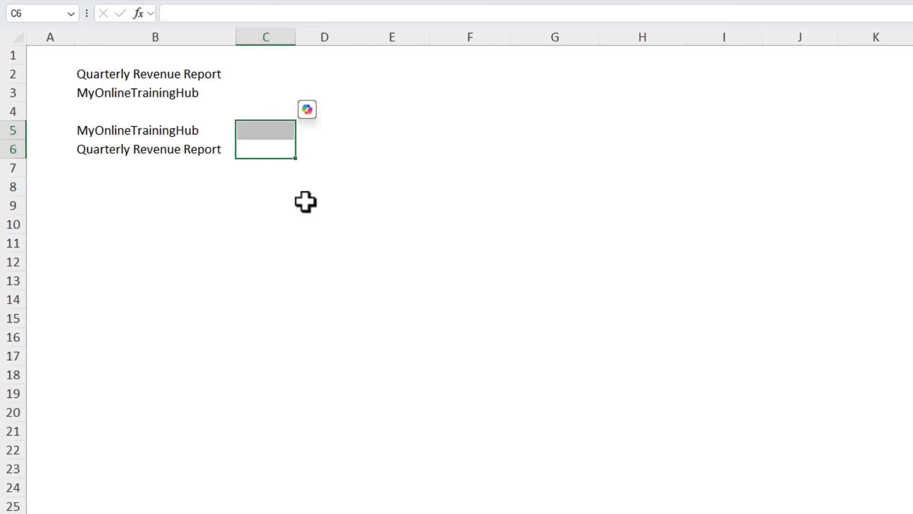
{"action": "left_click", "coordinate": [305, 201]}
{"action": "left_click", "coordinate": [199, 200]}
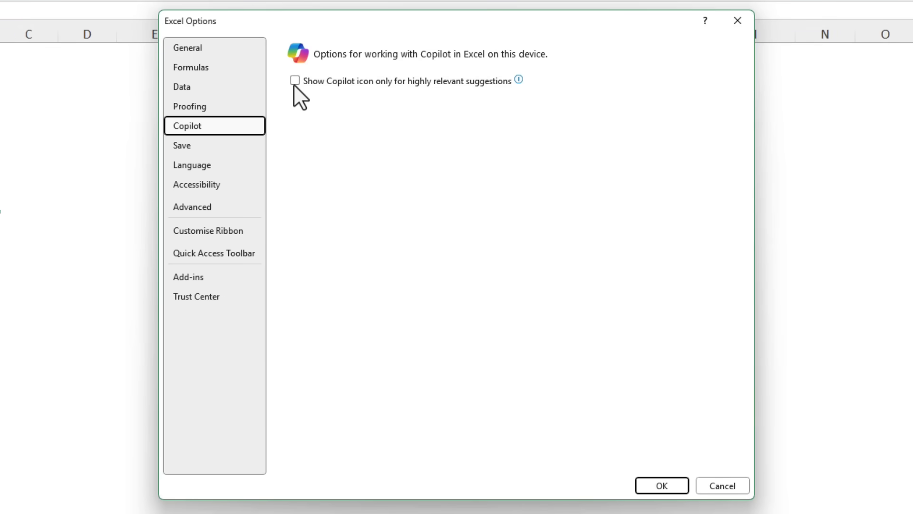
- Show the Copilot icon only for highly relevant suggestions, then reselect D7
{"action": "left_click", "coordinate": [294, 84]}
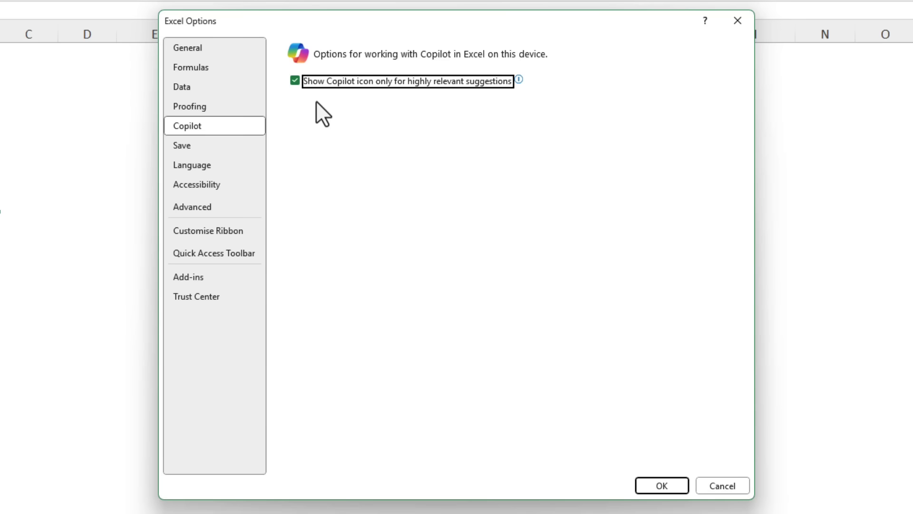
{"action": "left_click", "coordinate": [661, 485]}
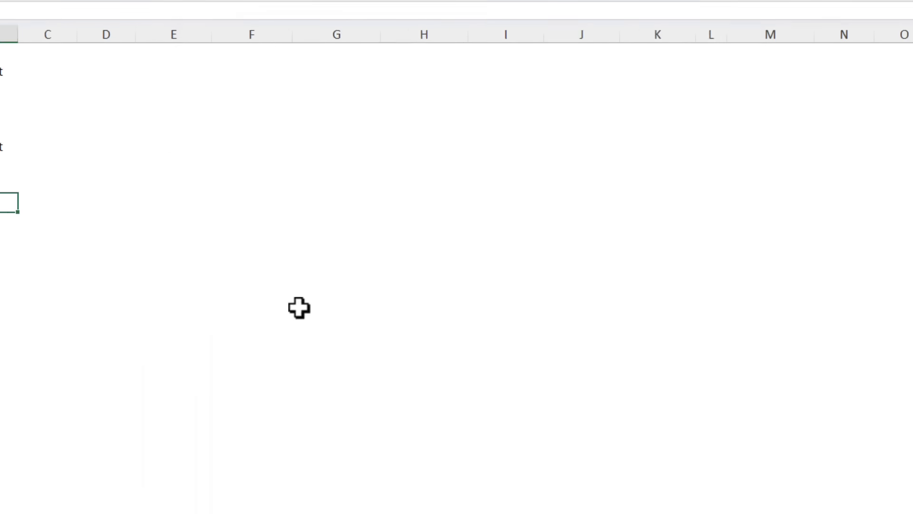
{"action": "left_click", "coordinate": [320, 171]}
- Select C9 and open the Copilot pane from the Home ribbon
{"action": "left_click", "coordinate": [247, 200]}
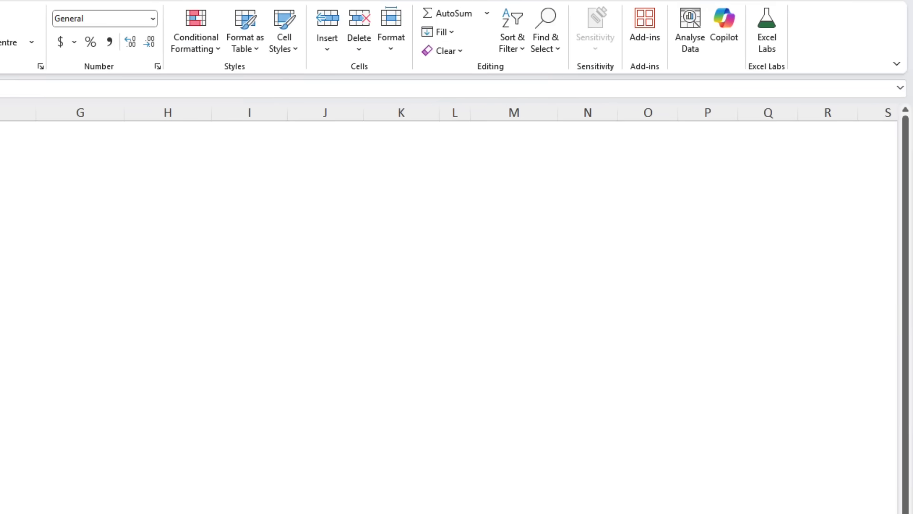
{"action": "left_click", "coordinate": [726, 51]}
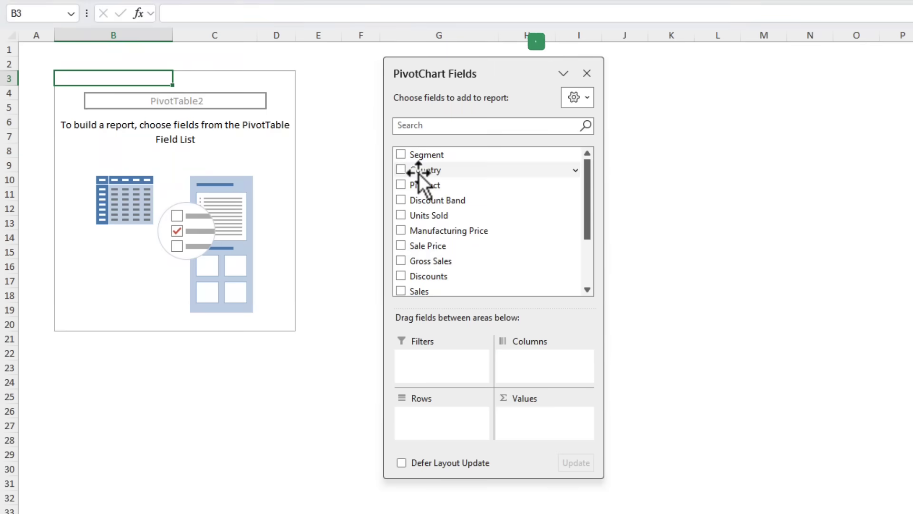
- Lay out the pivot with Country in columns, Segment and Product in rows, and Units Sold as values
{"action": "left_click_drag", "start_coordinate": [418, 172], "coordinate": [538, 365]}
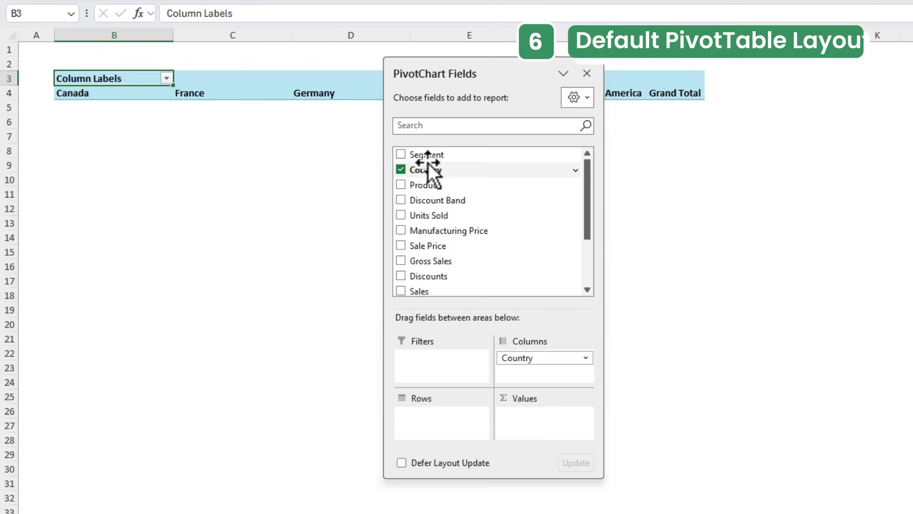
{"action": "left_click_drag", "start_coordinate": [427, 155], "coordinate": [415, 409]}
{"action": "left_click_drag", "start_coordinate": [425, 185], "coordinate": [443, 438]}
{"action": "left_click_drag", "start_coordinate": [430, 216], "coordinate": [554, 435]}
{"action": "left_click_drag", "start_coordinate": [504, 78], "coordinate": [789, 100]}
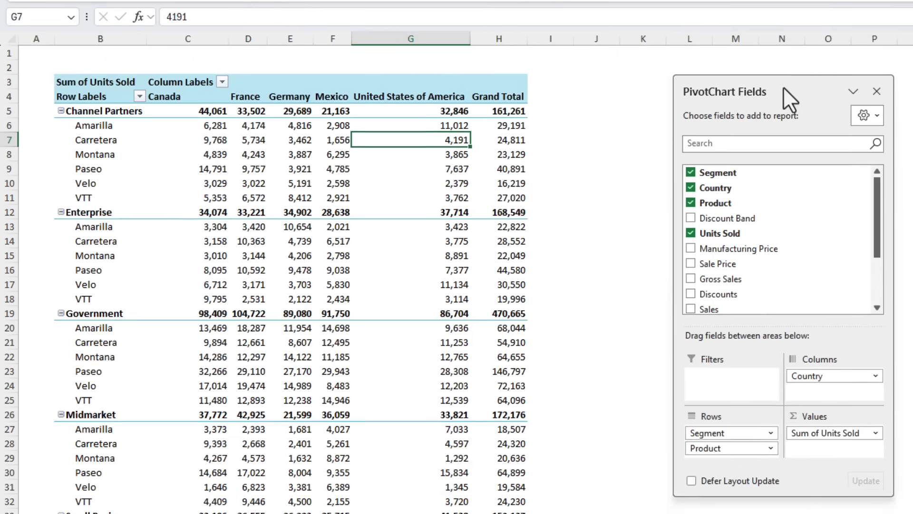
- Set the pivot to tabular form with no subtotals and all item labels repeated
{"action": "left_click", "coordinate": [121, 68]}
{"action": "left_click", "coordinate": [122, 157]}
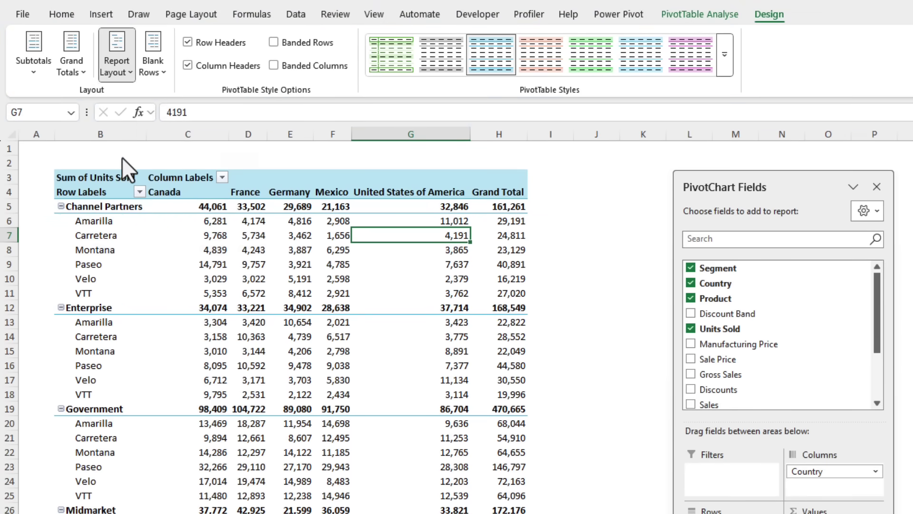
{"action": "left_click", "coordinate": [39, 62]}
{"action": "left_click", "coordinate": [50, 96]}
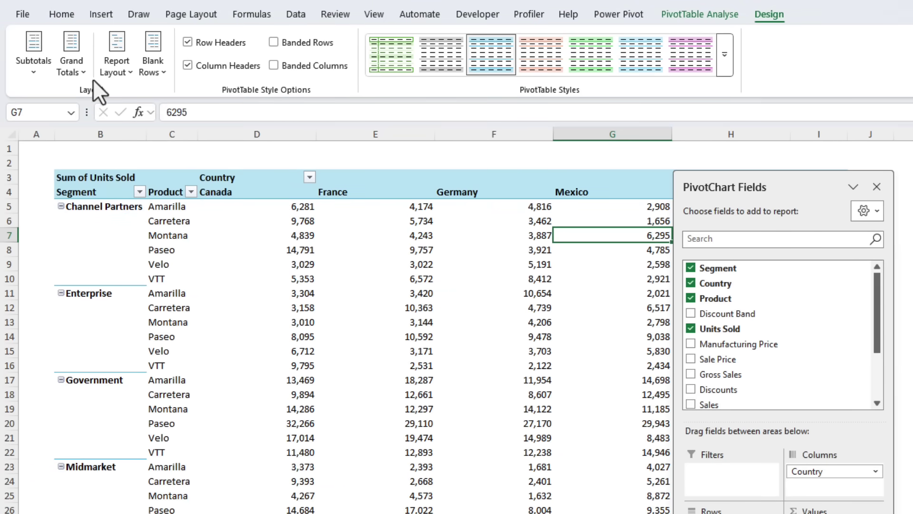
{"action": "left_click", "coordinate": [121, 68]}
{"action": "left_click", "coordinate": [129, 183]}
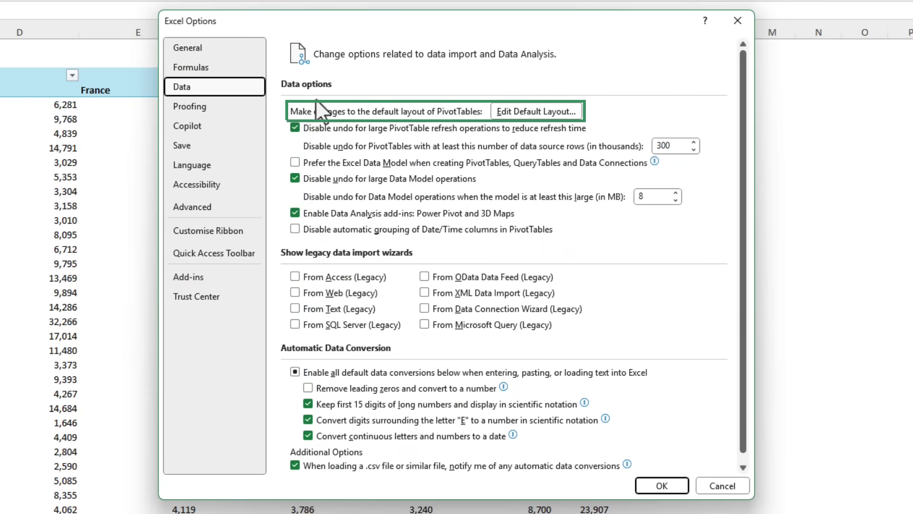
- Review the default pivot layout's subtotal, grand total, report layout and PivotTable options without changes
{"action": "left_click", "coordinate": [514, 116]}
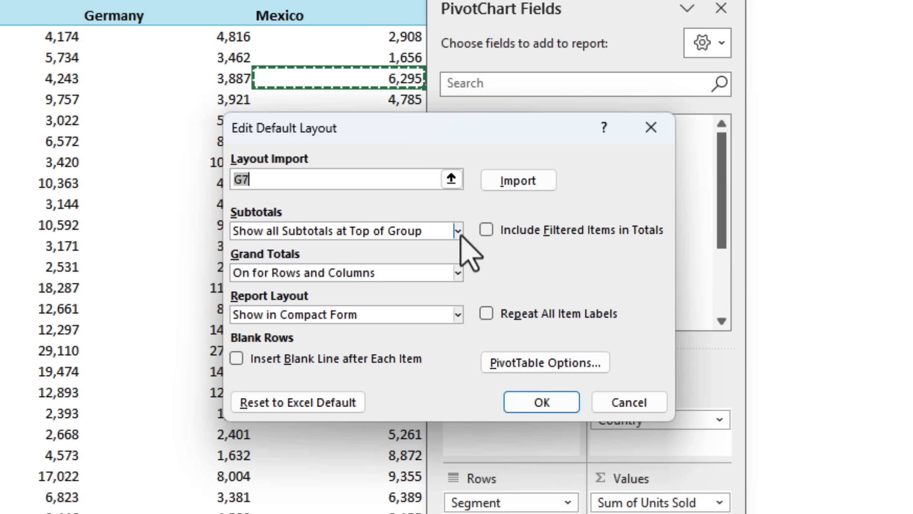
{"action": "left_click", "coordinate": [458, 231]}
{"action": "left_click", "coordinate": [459, 233]}
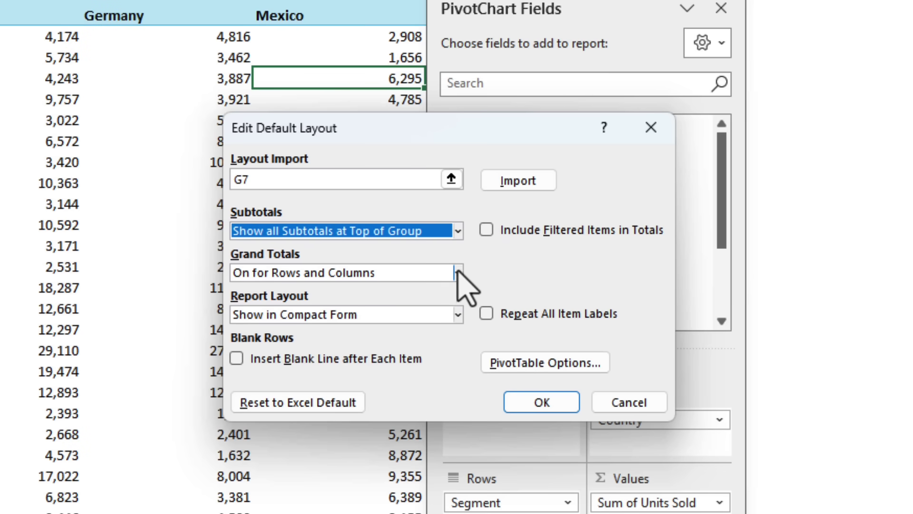
{"action": "left_click", "coordinate": [458, 273]}
{"action": "left_click", "coordinate": [457, 272]}
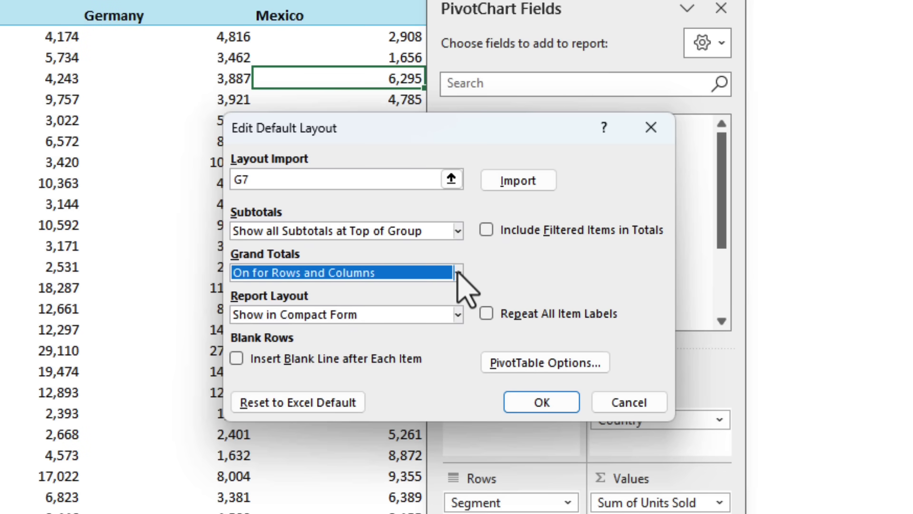
{"action": "left_click", "coordinate": [458, 314]}
{"action": "left_click", "coordinate": [457, 313]}
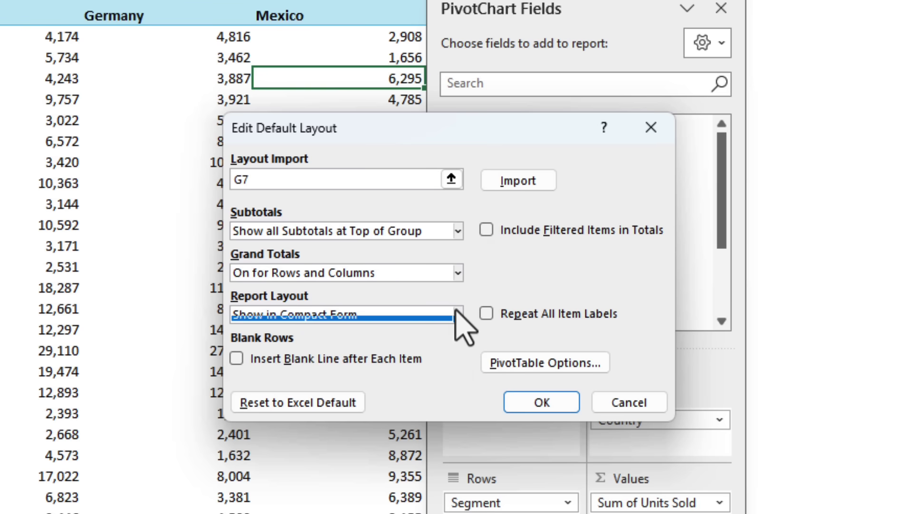
{"action": "left_click", "coordinate": [495, 364]}
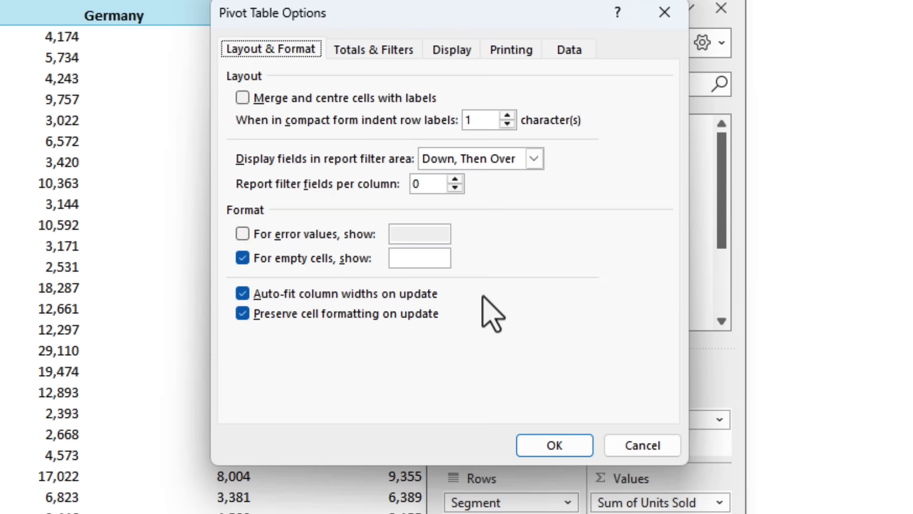
{"action": "left_click", "coordinate": [618, 440]}
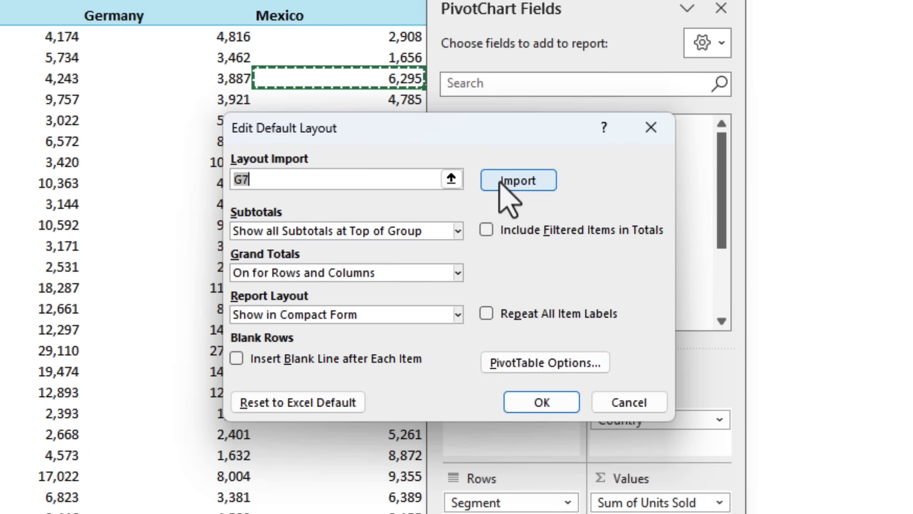
- Import the G7 pivot's layout as the new default and close Excel Options
{"action": "left_click", "coordinate": [501, 183]}
{"action": "left_click", "coordinate": [523, 402]}
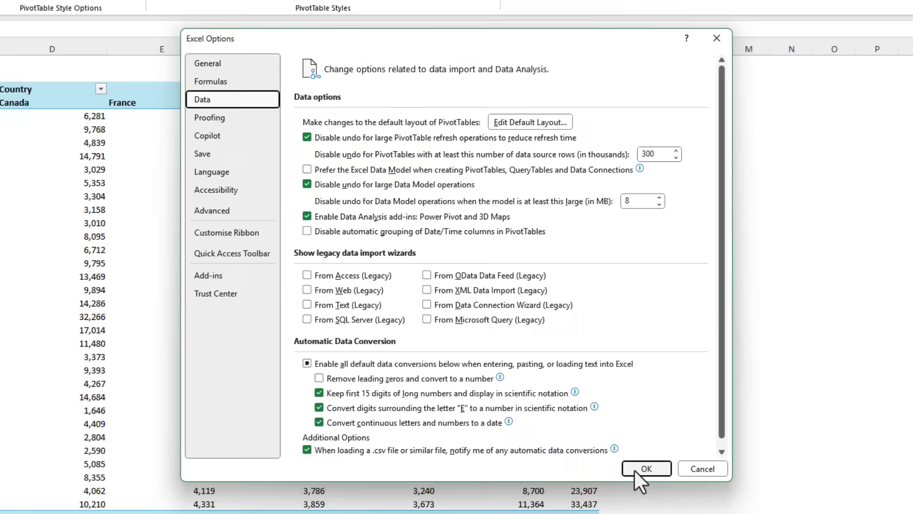
{"action": "left_click", "coordinate": [636, 469]}
{"action": "key", "text": "ctrl+a"}
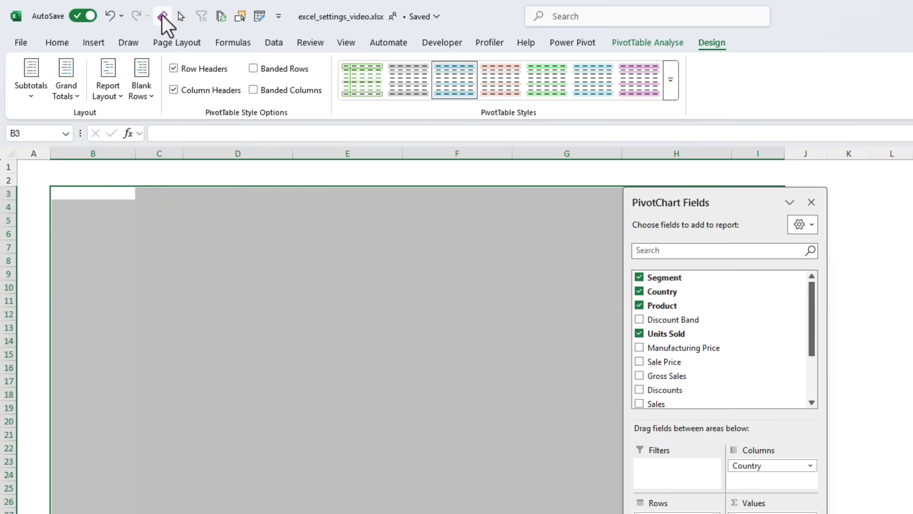
{"action": "key", "text": "Delete"}
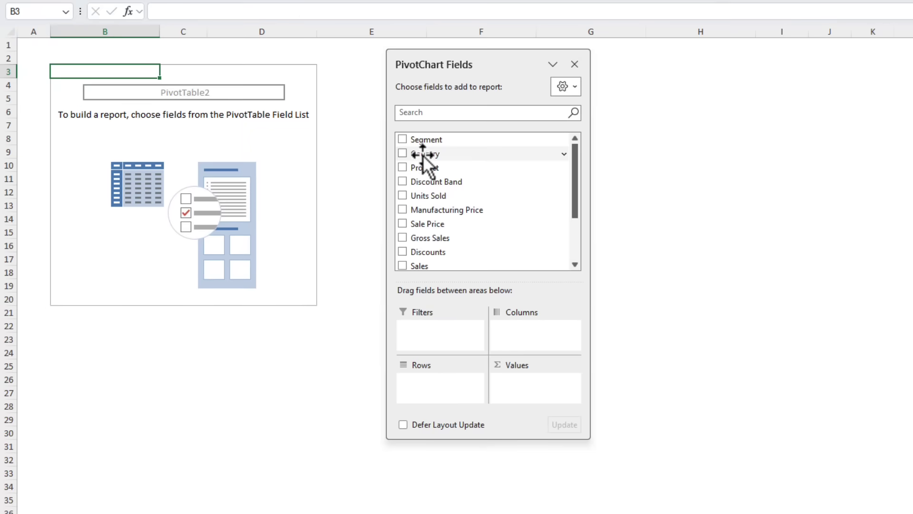
{"action": "left_click_drag", "start_coordinate": [420, 154], "coordinate": [528, 325]}
{"action": "left_click", "coordinate": [404, 139]}
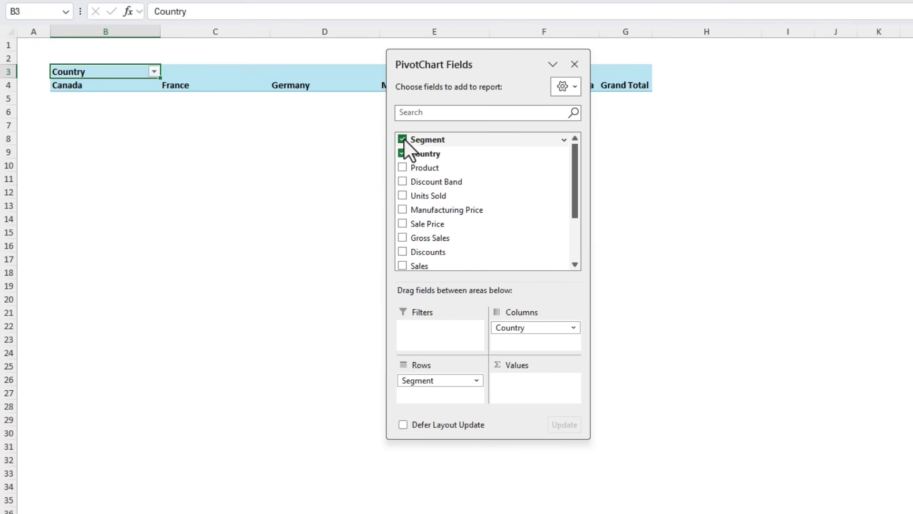
{"action": "left_click", "coordinate": [404, 164]}
{"action": "left_click", "coordinate": [403, 196]}
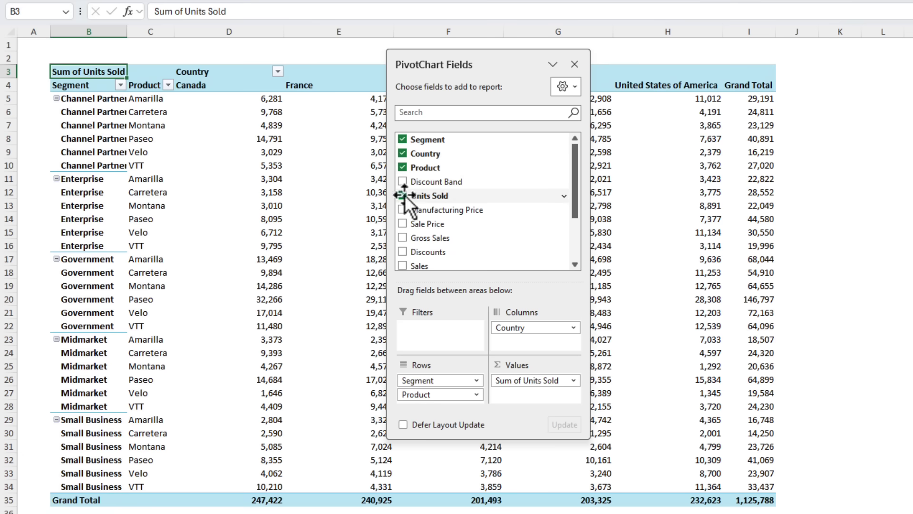
{"action": "left_click_drag", "start_coordinate": [447, 64], "coordinate": [908, 105]}
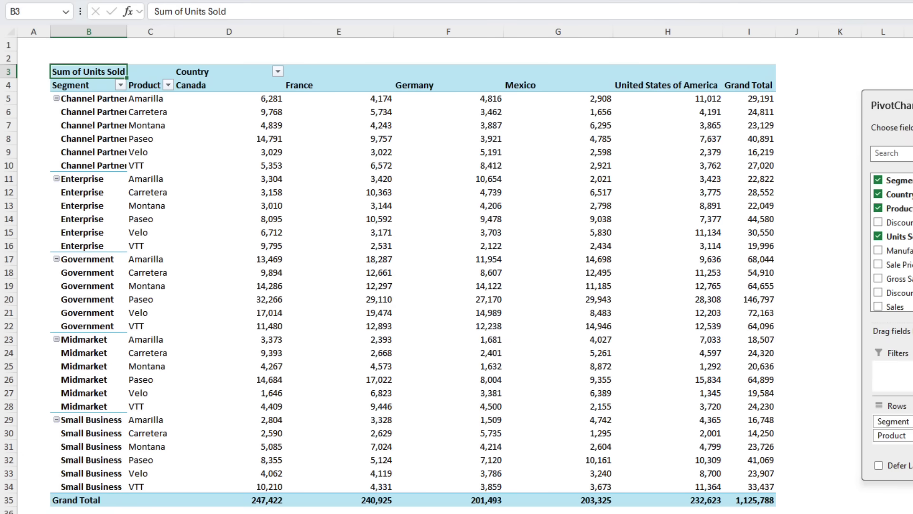
{"action": "key", "text": "Right"}
{"action": "key", "text": "Right"}
{"action": "key", "text": "Down"}
{"action": "key", "text": "Down"}
{"action": "key", "text": "Down"}
{"action": "key", "text": "Down"}
{"action": "key", "text": "Down"}
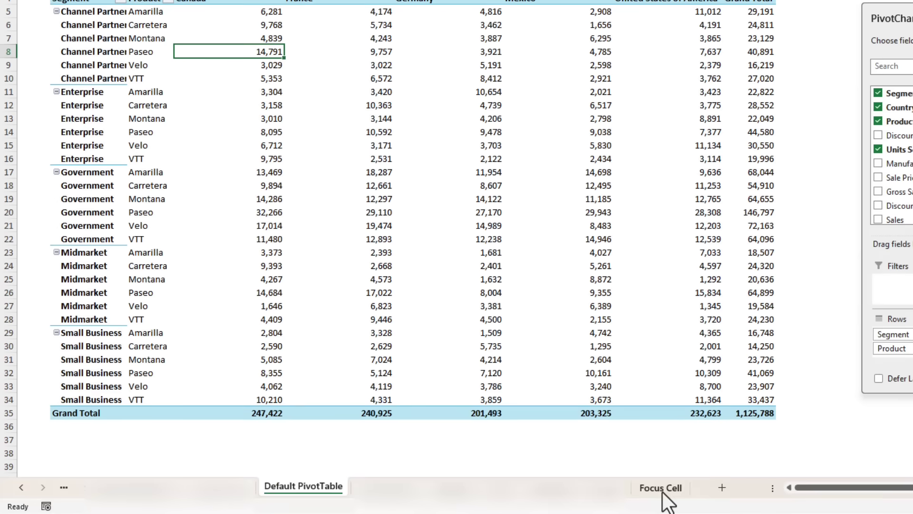
- Check the Focus Cell data table with Ctrl+A and E2, then return to Default PivotTable
{"action": "left_click", "coordinate": [661, 486]}
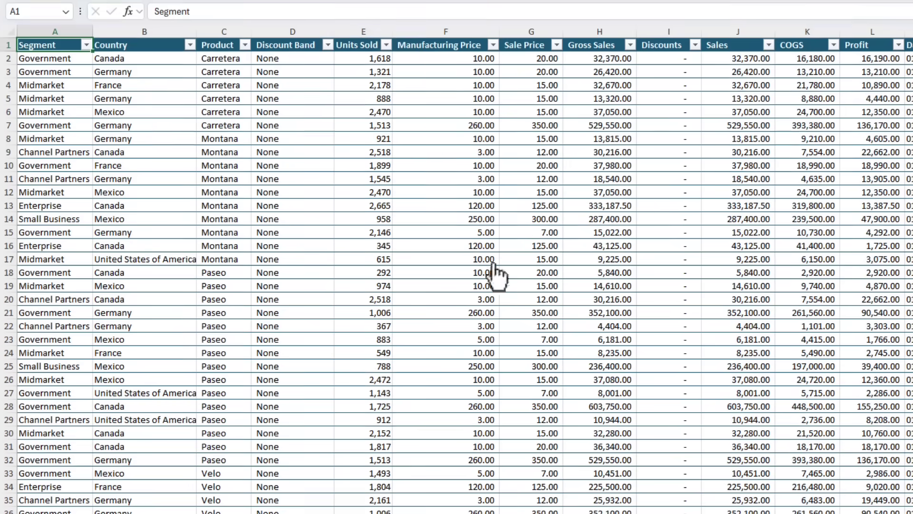
{"action": "key", "text": "ctrl+a"}
{"action": "left_click", "coordinate": [364, 59]}
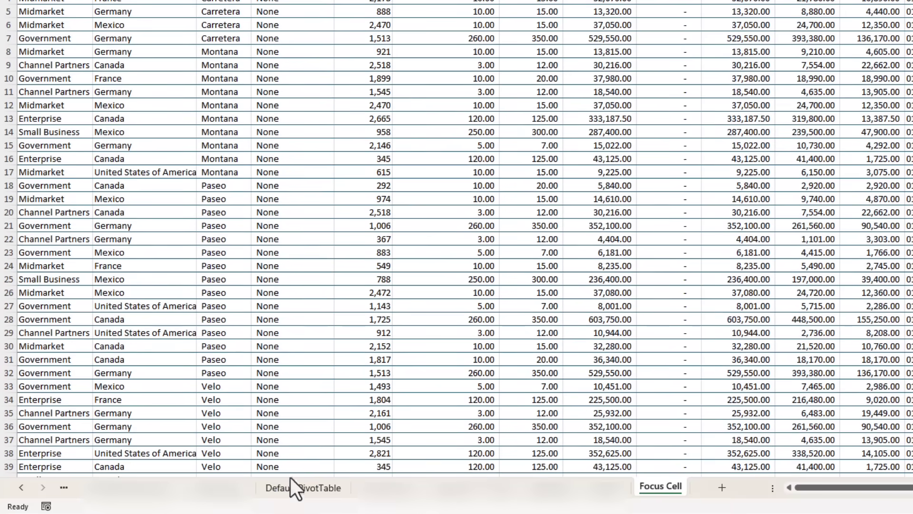
{"action": "left_click", "coordinate": [289, 487]}
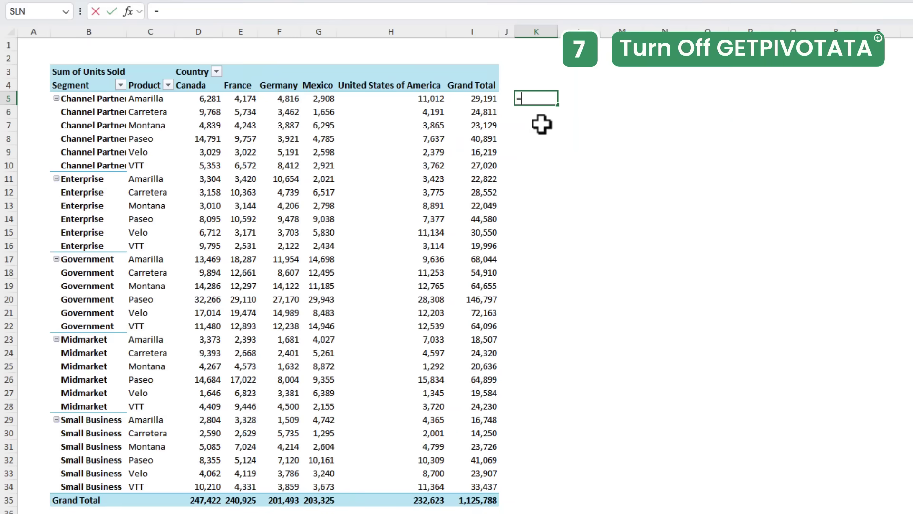
{"action": "key", "text": "Left"}
{"action": "key", "text": "Left"}
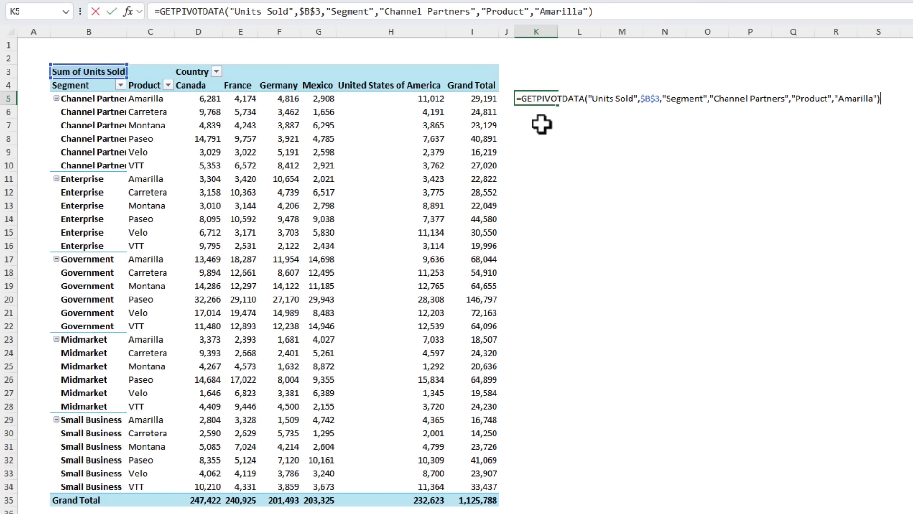
{"action": "left_click", "coordinate": [452, 499]}
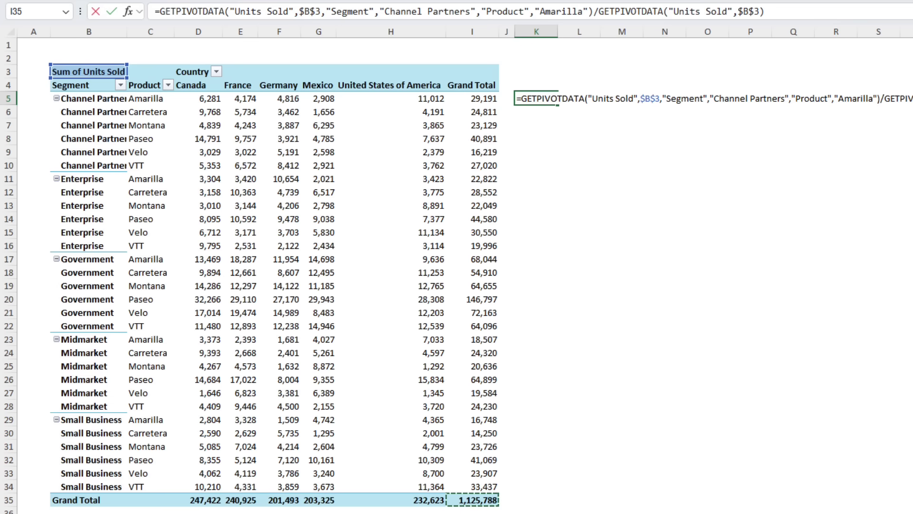
{"action": "key", "text": "ctrl+Return"}
{"action": "left_click", "coordinate": [525, 57]}
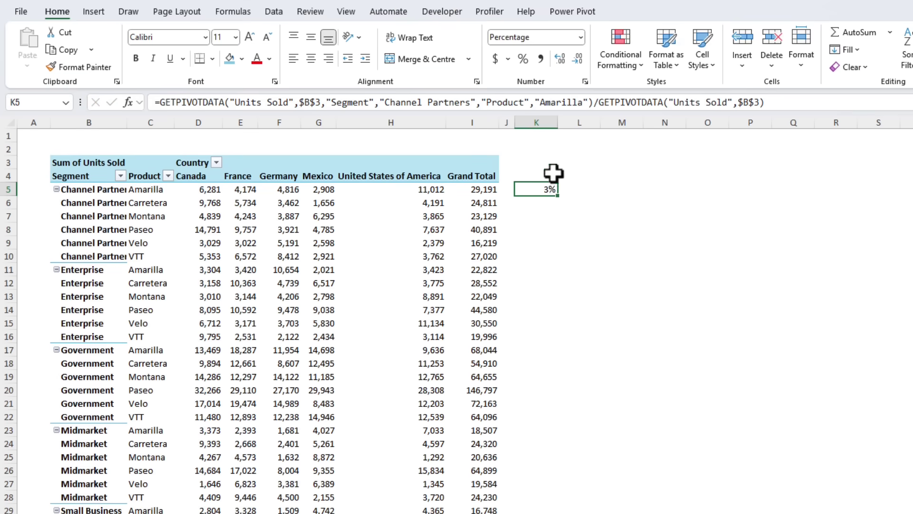
{"action": "left_click_drag", "start_coordinate": [558, 106], "coordinate": [548, 498]}
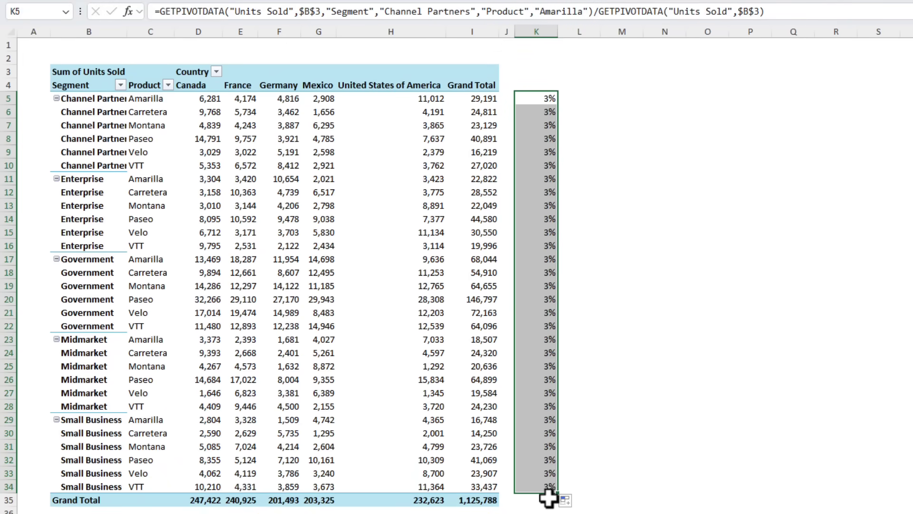
{"action": "key", "text": "Down"}
{"action": "key", "text": "Down"}
{"action": "key", "text": "Down"}
{"action": "key", "text": "Down"}
{"action": "key", "text": "Down"}
{"action": "key", "text": "Down"}
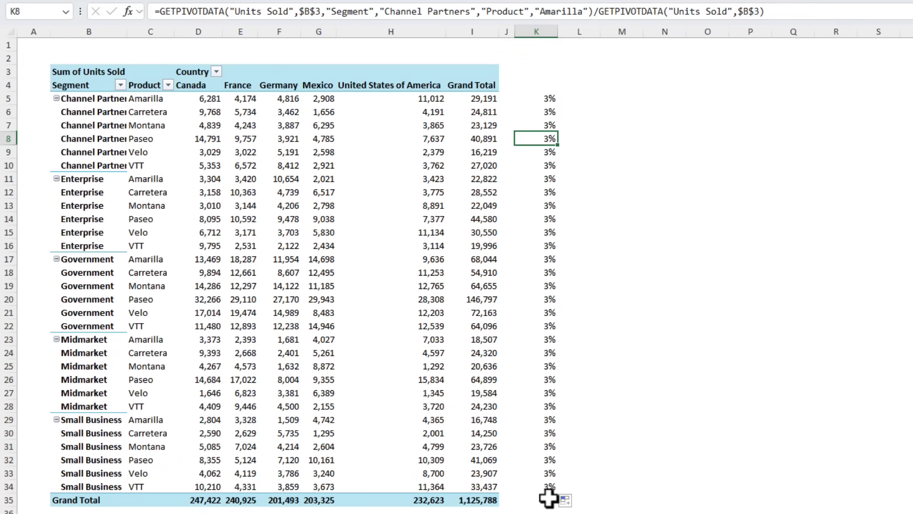
{"action": "key", "text": "Down"}
{"action": "key", "text": "Up"}
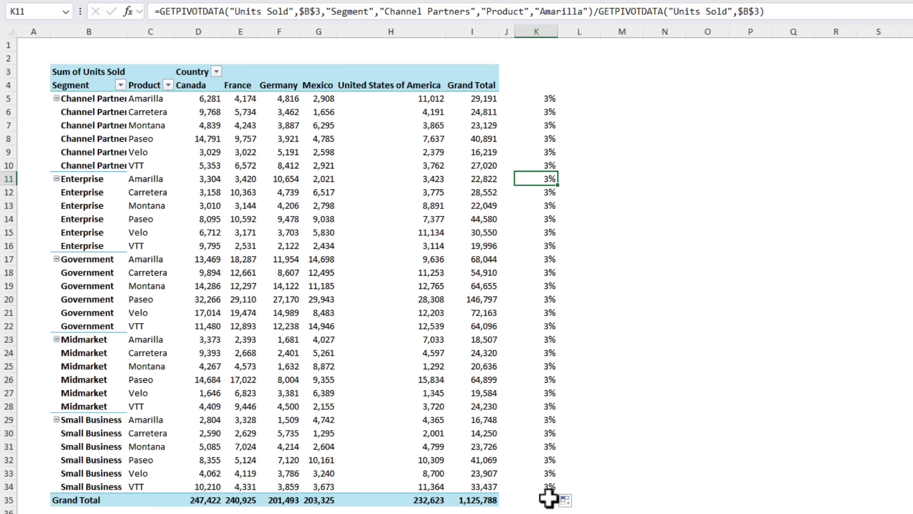
{"action": "key", "text": "ctrl+Up"}
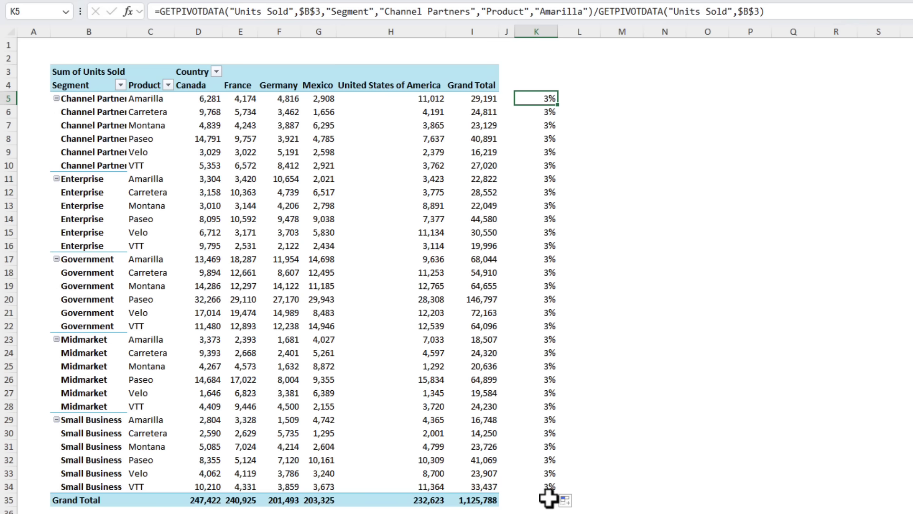
{"action": "key", "text": "ctrl+shift+Down"}
{"action": "key", "text": "Delete"}
{"action": "key", "text": "shift+BackSpace"}
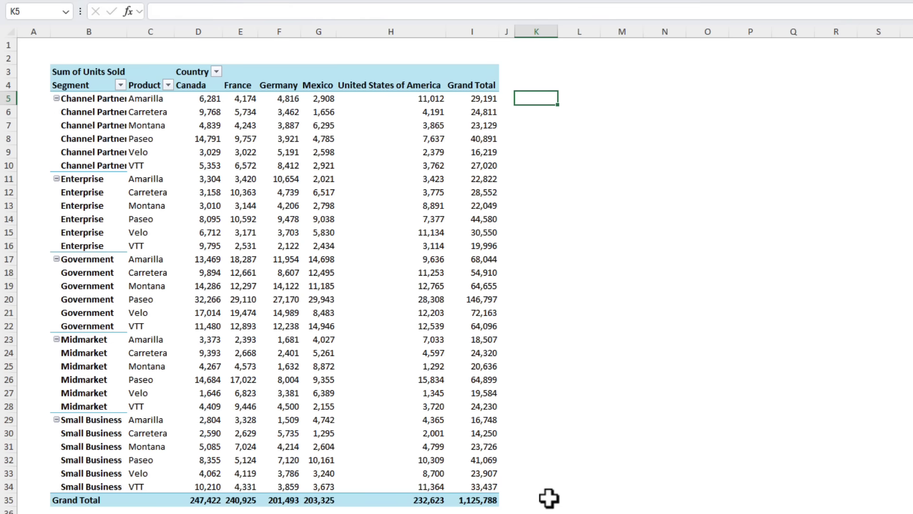
- Turn off Generate GetPivotData in the PivotTable Options list
{"action": "left_click", "coordinate": [465, 98]}
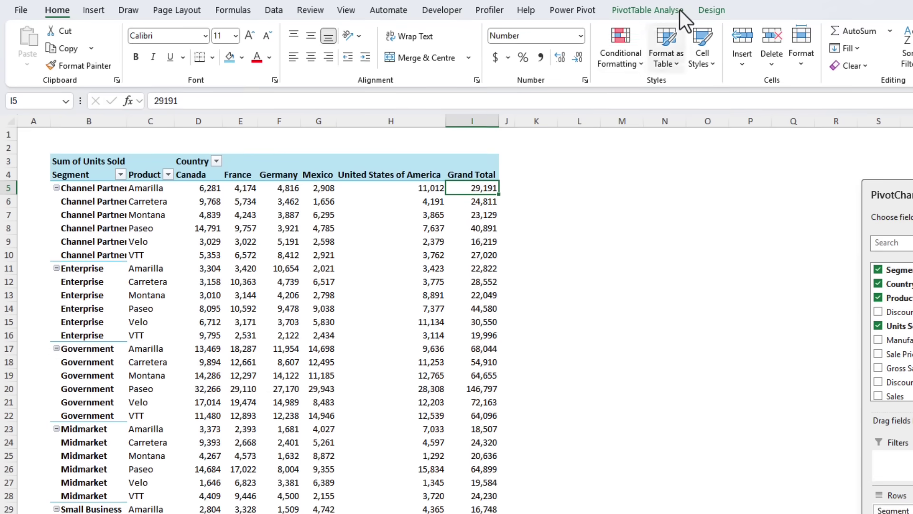
{"action": "left_click", "coordinate": [680, 14]}
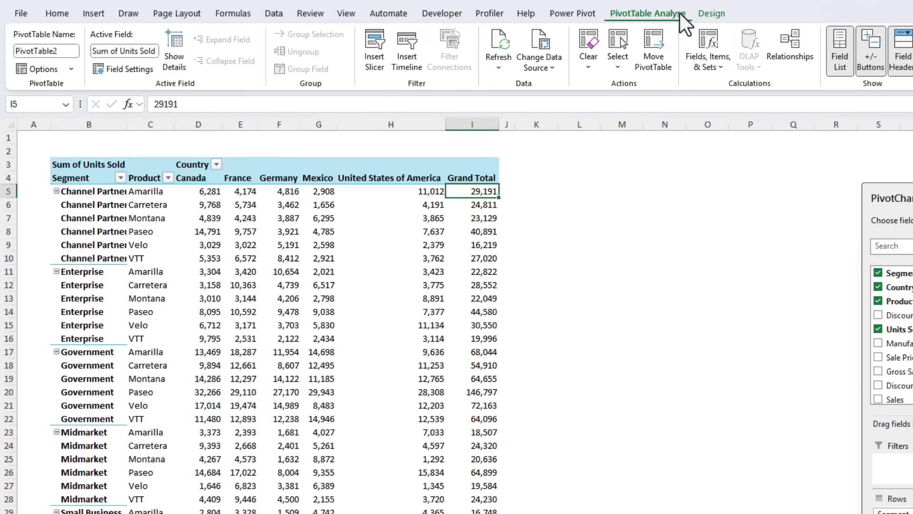
{"action": "left_click", "coordinate": [71, 69]}
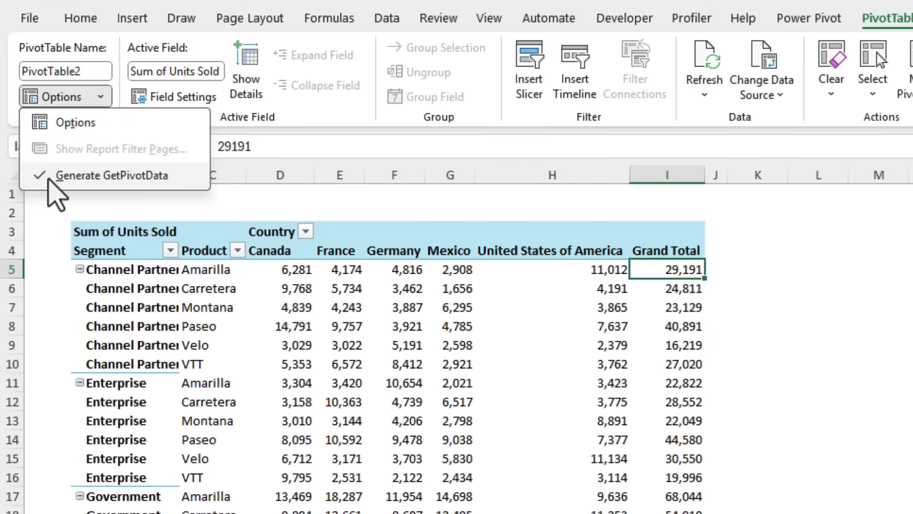
{"action": "left_click", "coordinate": [48, 180]}
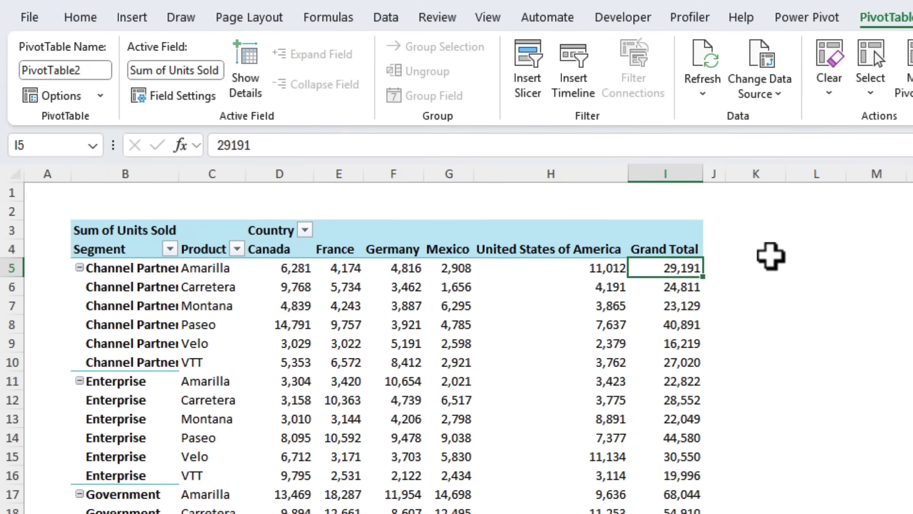
- Enter =I5/$I$35 in K5 and fill it down to K35
{"action": "left_click", "coordinate": [765, 269]}
{"action": "type", "text": "="}
{"action": "key", "text": "Left"}
{"action": "key", "text": "Left"}
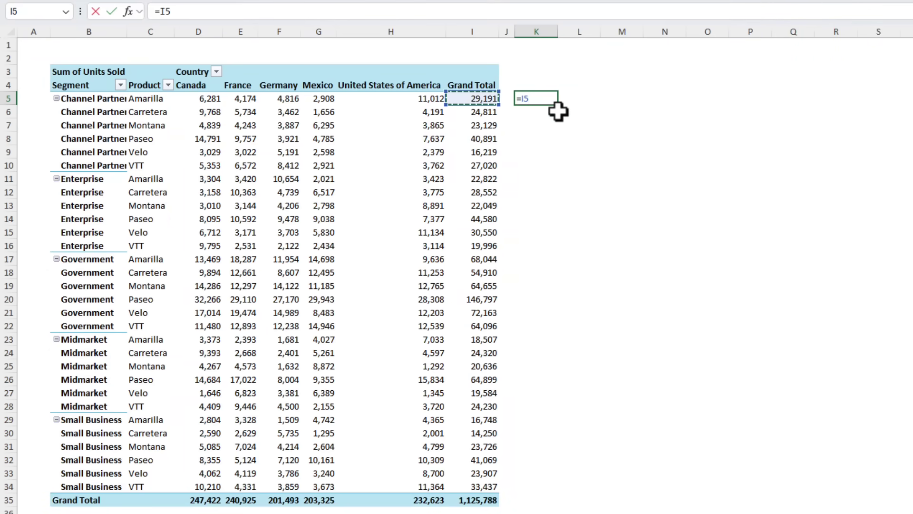
{"action": "type", "text": "/"}
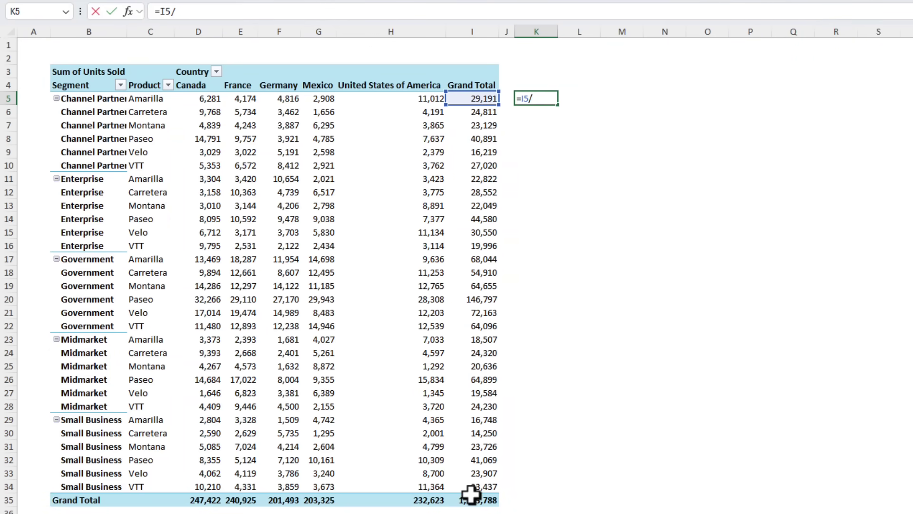
{"action": "left_click", "coordinate": [472, 499]}
{"action": "key", "text": "ctrl+Return"}
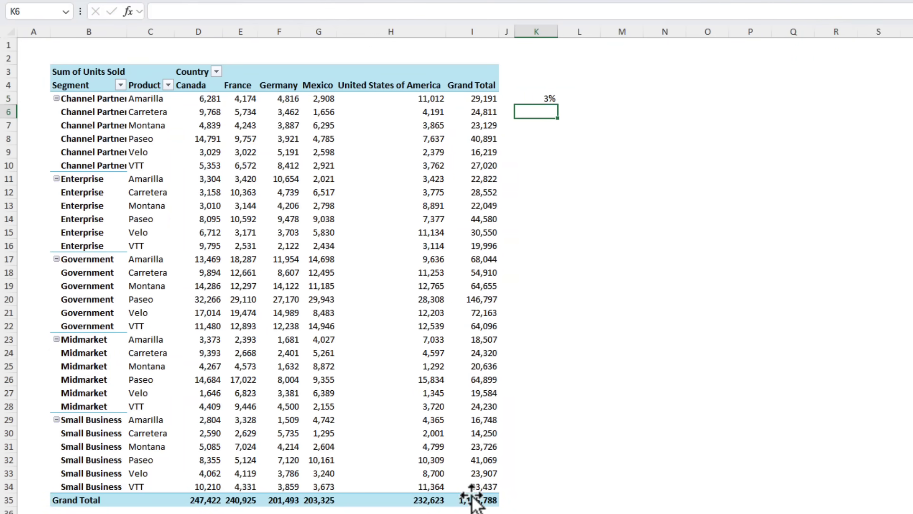
{"action": "left_click_drag", "start_coordinate": [557, 106], "coordinate": [549, 490]}
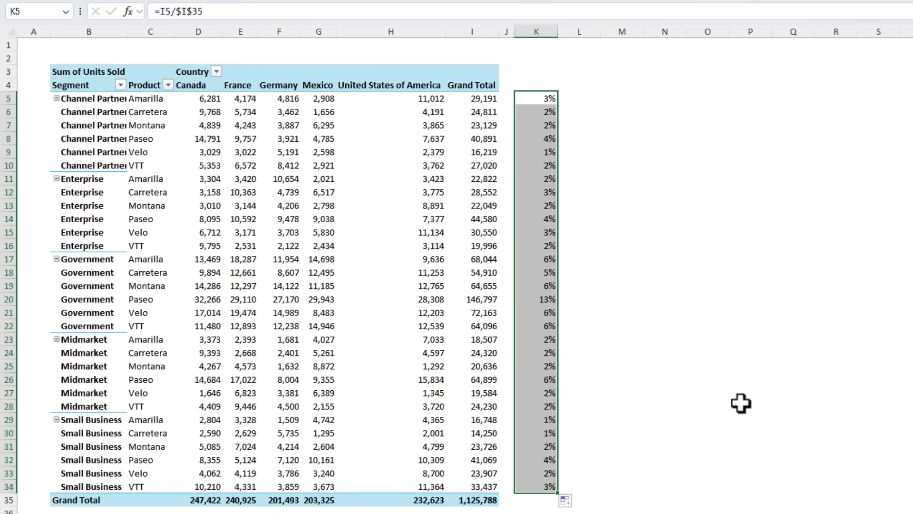
{"action": "left_click_drag", "start_coordinate": [558, 492], "coordinate": [551, 501]}
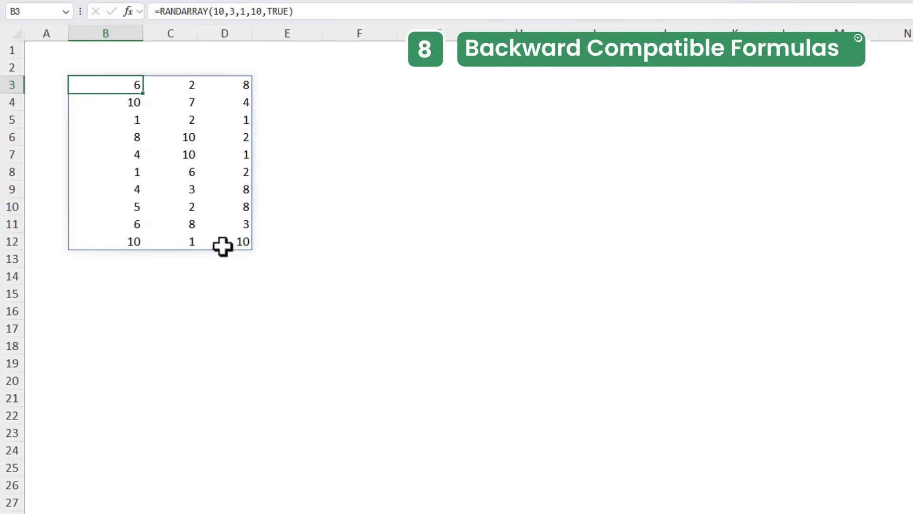
- Run Check Compatibility from File > Info and enlarge the checker window
{"action": "left_click", "coordinate": [24, 8]}
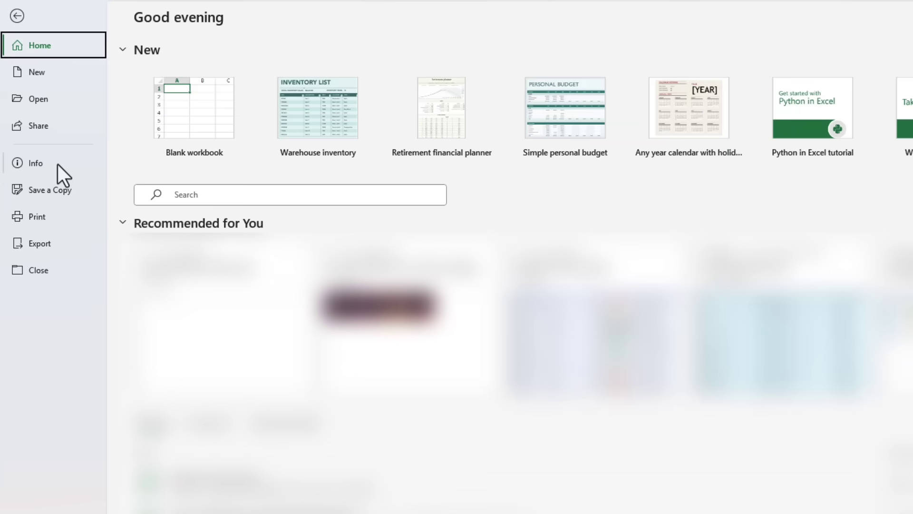
{"action": "left_click", "coordinate": [58, 164]}
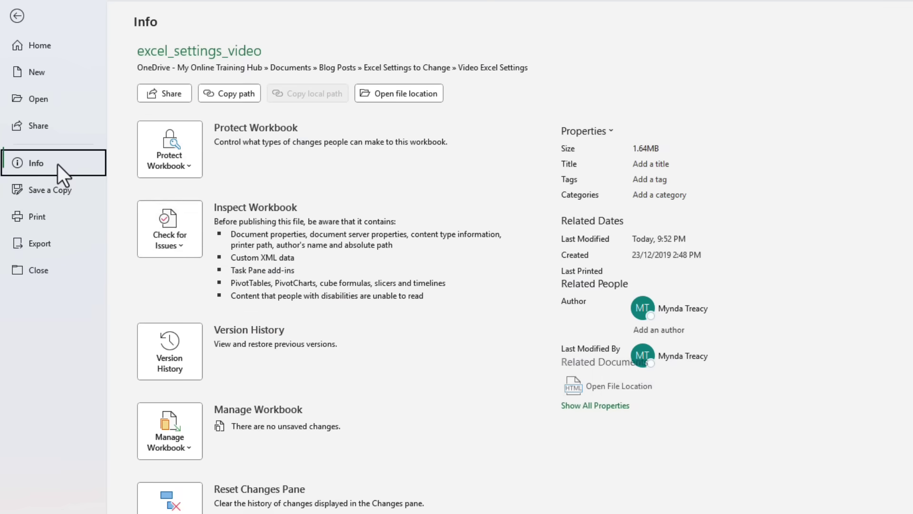
{"action": "left_click", "coordinate": [190, 246]}
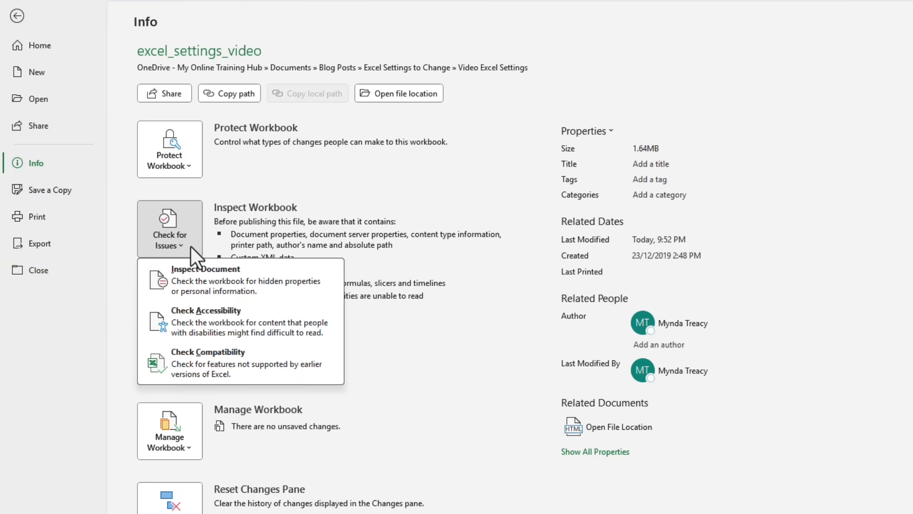
{"action": "left_click", "coordinate": [252, 366]}
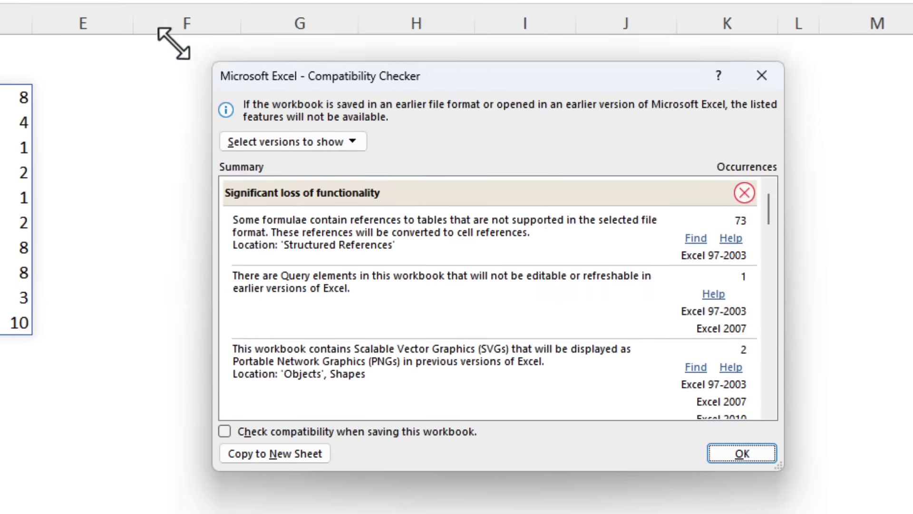
{"action": "left_click_drag", "start_coordinate": [174, 43], "coordinate": [162, 35]}
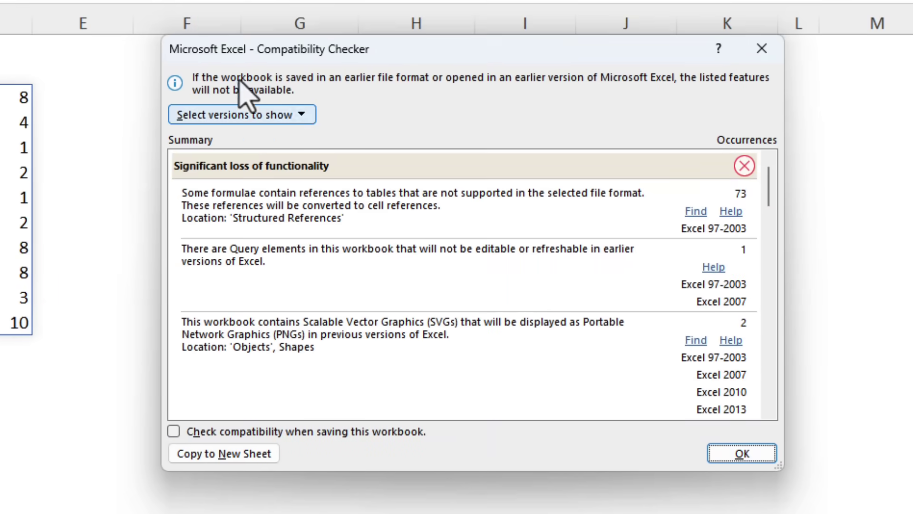
- Exclude Excel 97-2003, 2007, 2010, 2013 and 2016 from the versions shown
{"action": "left_click", "coordinate": [300, 117]}
{"action": "left_click", "coordinate": [228, 139]}
{"action": "left_click", "coordinate": [305, 117]}
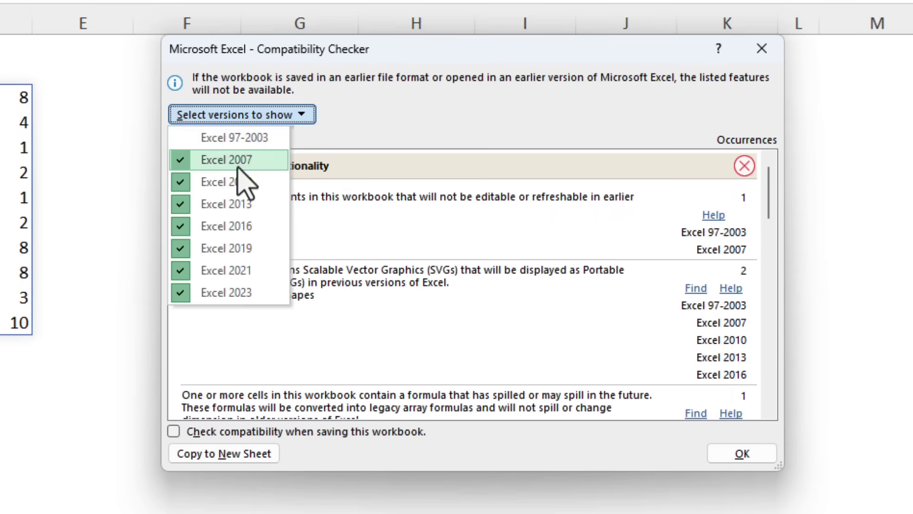
{"action": "left_click", "coordinate": [240, 161]}
{"action": "left_click", "coordinate": [306, 117]}
{"action": "left_click", "coordinate": [245, 182]}
{"action": "left_click", "coordinate": [295, 115]}
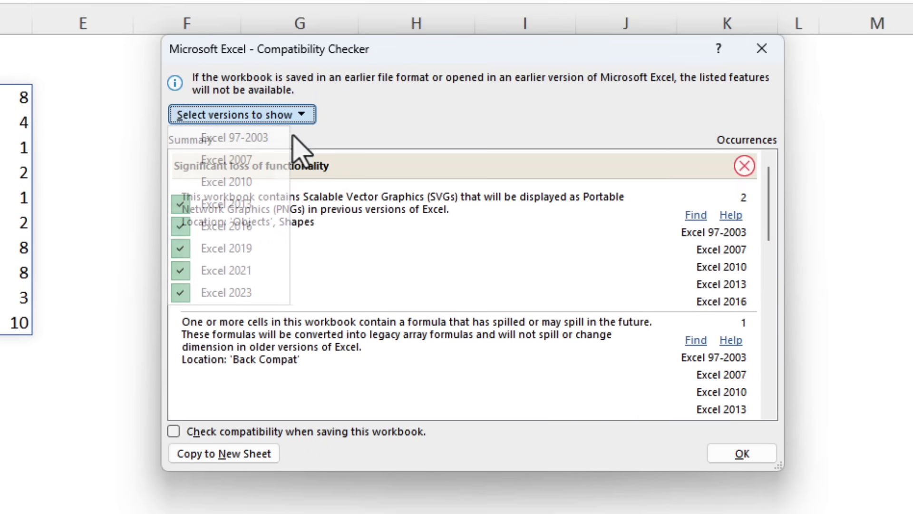
{"action": "left_click", "coordinate": [257, 205]}
{"action": "left_click", "coordinate": [285, 116]}
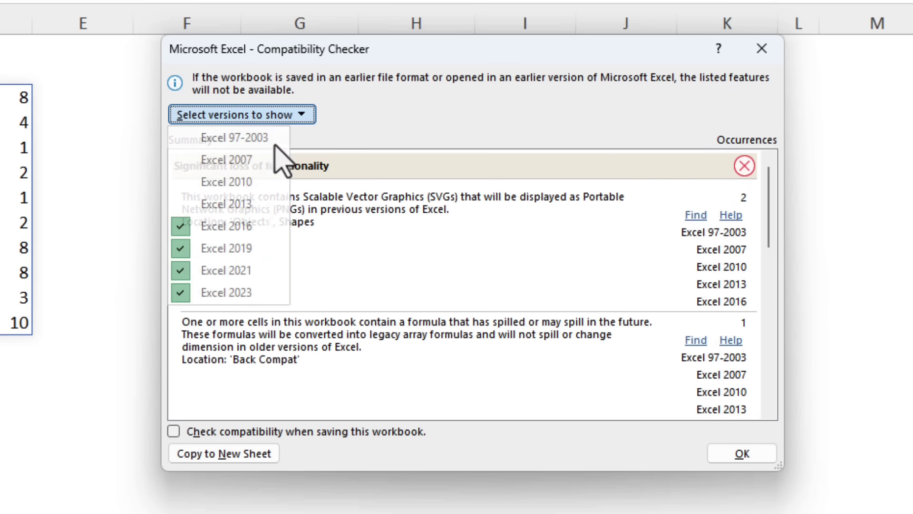
{"action": "left_click", "coordinate": [257, 226]}
- Toggle Excel 2019 in the version filter and scroll through the results
{"action": "left_click", "coordinate": [306, 118]}
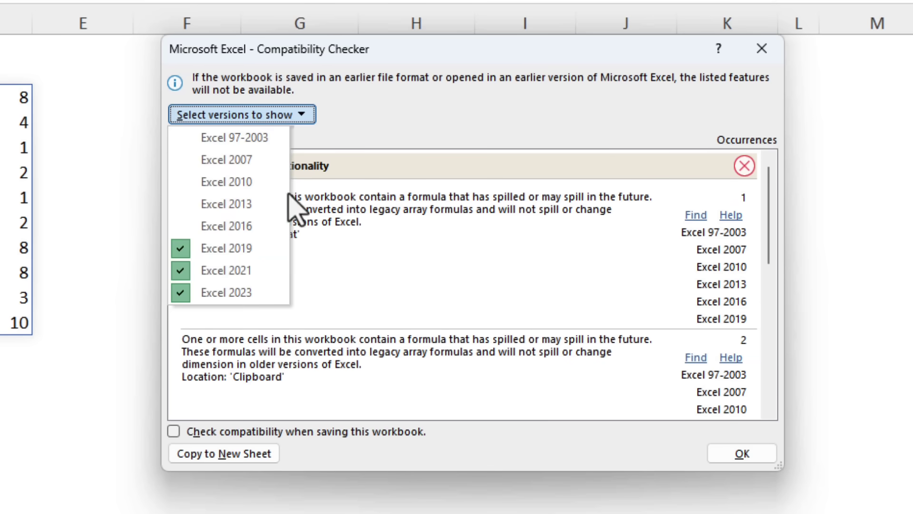
{"action": "left_click", "coordinate": [285, 247]}
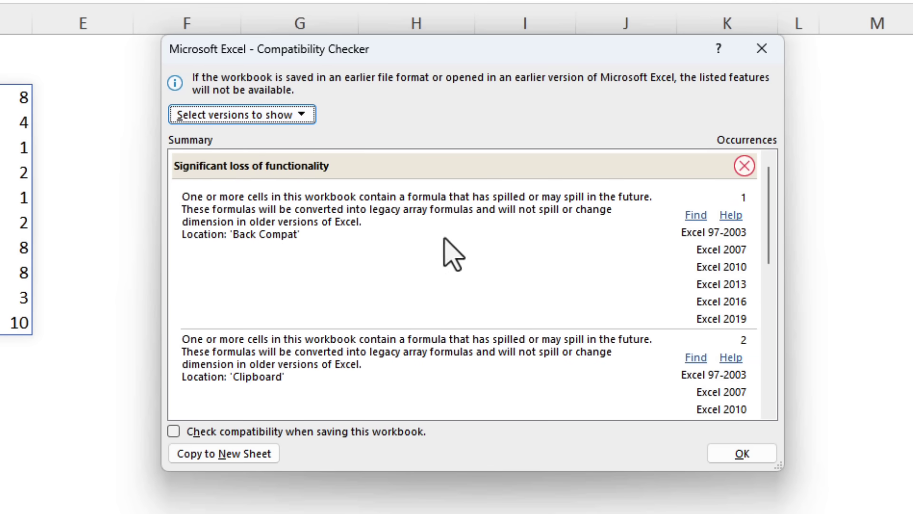
{"action": "scroll", "coordinate": [772, 298], "scroll_direction": "down", "scroll_amount": 3}
{"action": "scroll", "coordinate": [774, 304], "scroll_direction": "down", "scroll_amount": 1}
{"action": "scroll", "coordinate": [781, 363], "scroll_direction": "up", "scroll_amount": 5}
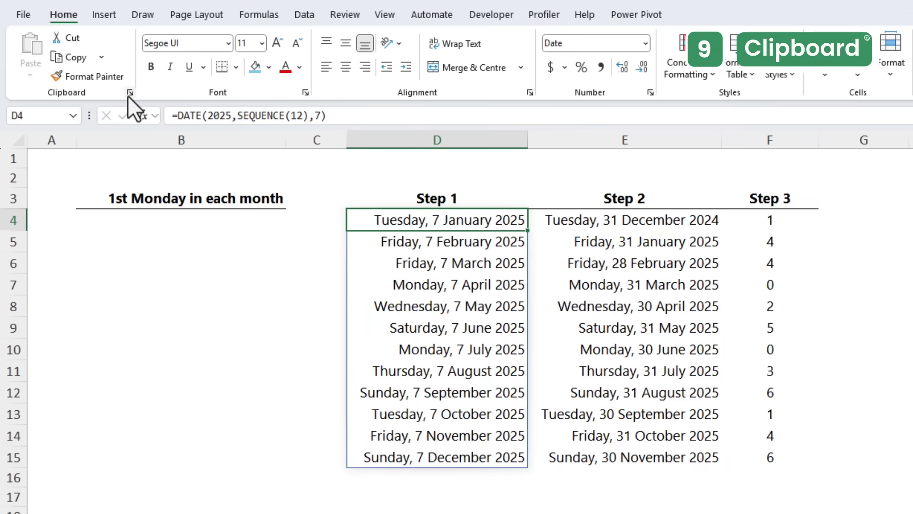
- Open the Clipboard pane, move it aside and review the Step 1–3 formulas
{"action": "left_click", "coordinate": [130, 92]}
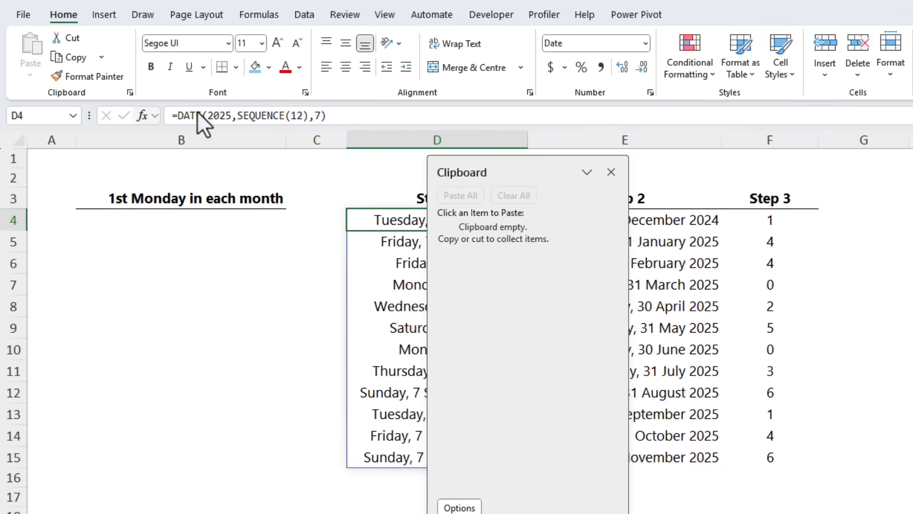
{"action": "left_click_drag", "start_coordinate": [470, 173], "coordinate": [235, 165]}
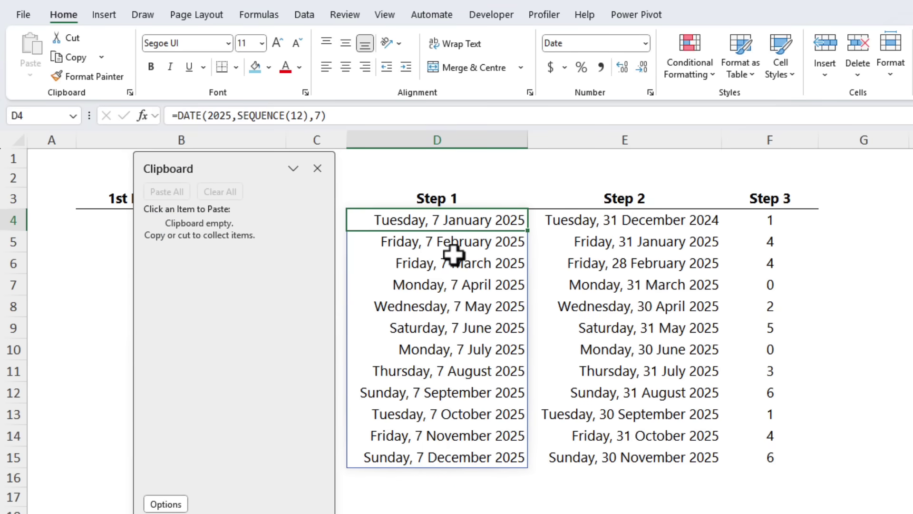
{"action": "key", "text": "Right"}
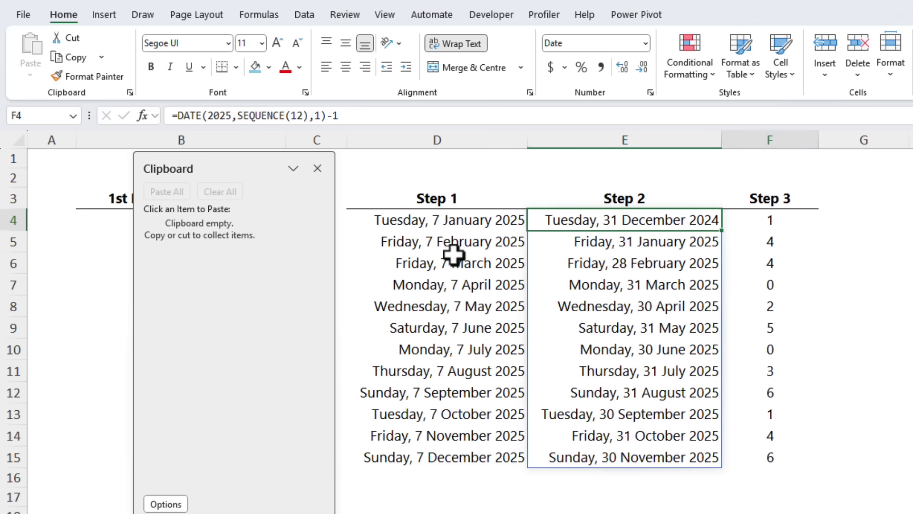
{"action": "key", "text": "Right"}
{"action": "key", "text": "Left"}
{"action": "key", "text": "Left"}
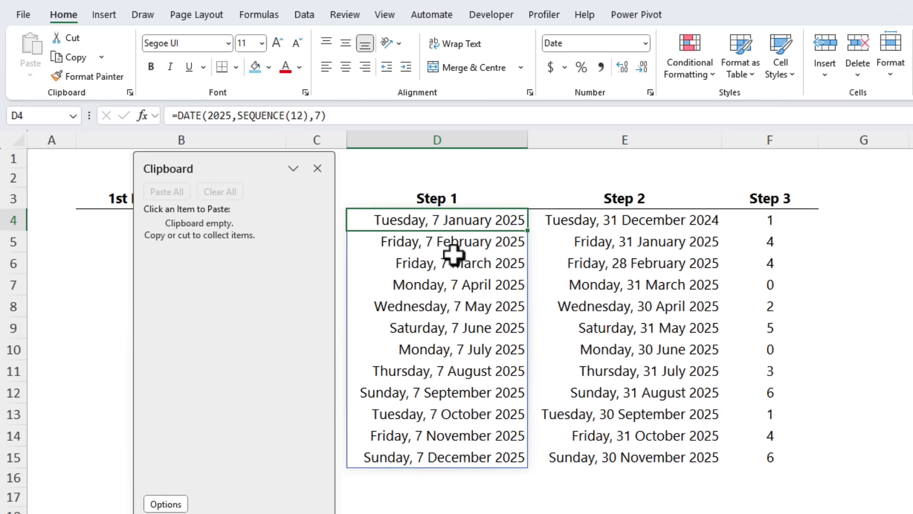
- Copy =DATE(2025,SEQUENCE(12),7) from D4 and DATE(2025,SEQUENCE(12),1)-1 from E4
{"action": "left_click_drag", "start_coordinate": [361, 116], "coordinate": [143, 123]}
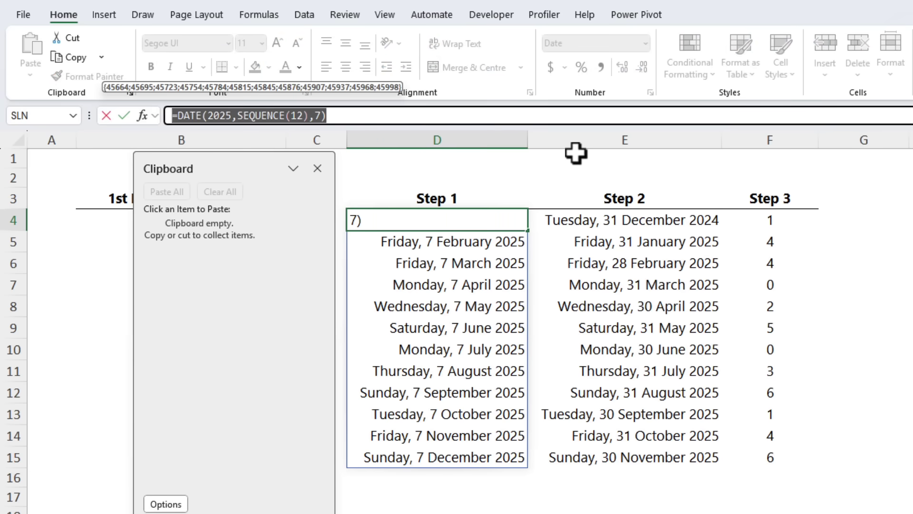
{"action": "key", "text": "ctrl+c"}
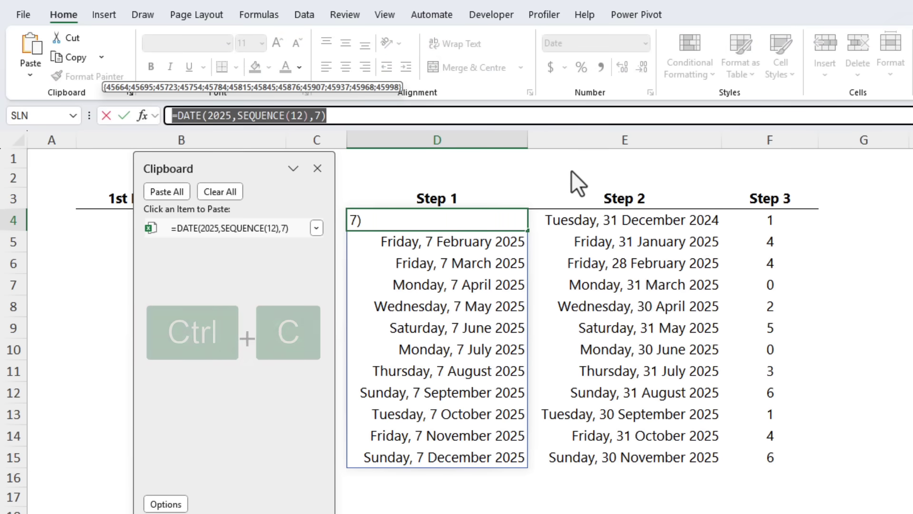
{"action": "key", "text": "Escape"}
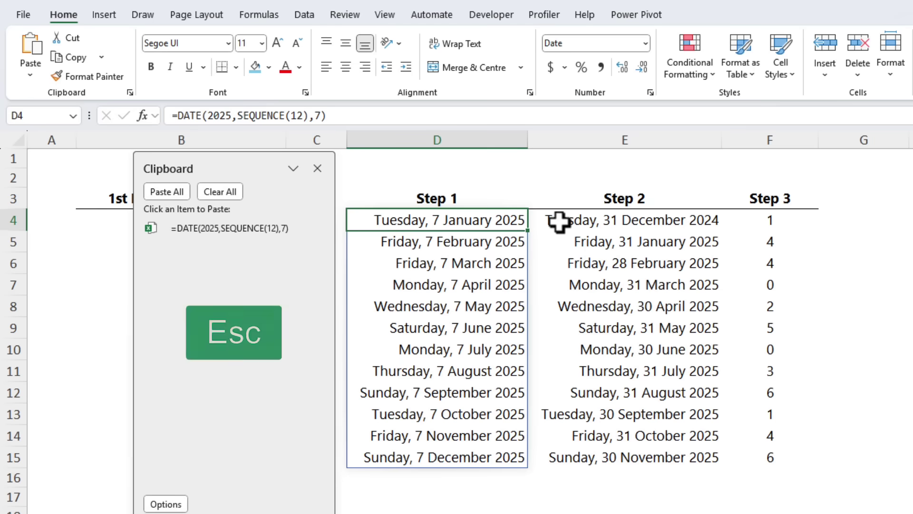
{"action": "left_click", "coordinate": [558, 221]}
{"action": "left_click_drag", "start_coordinate": [371, 119], "coordinate": [179, 115]}
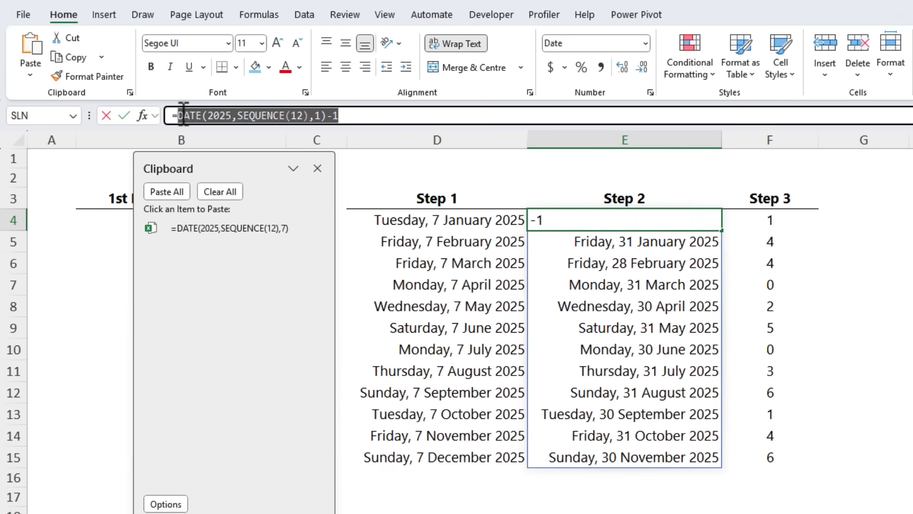
{"action": "key", "text": "ctrl+c"}
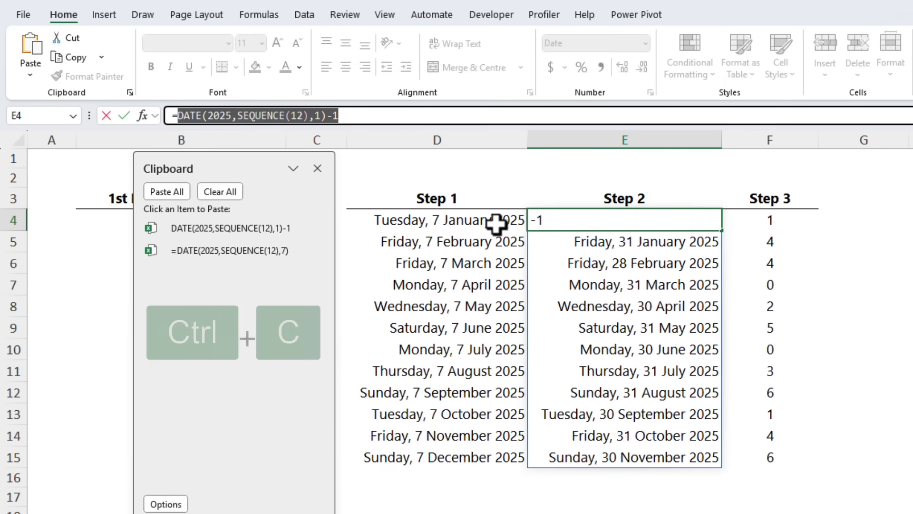
{"action": "key", "text": "Escape"}
{"action": "key", "text": "Escape"}
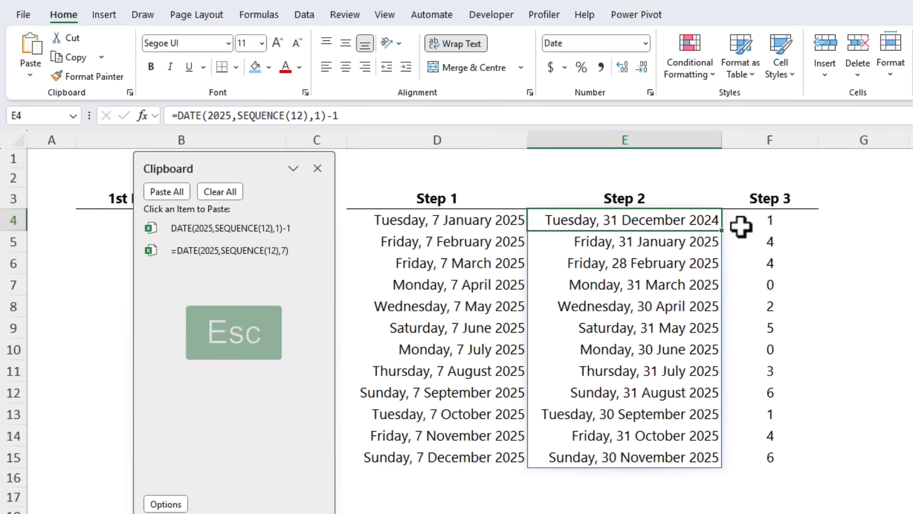
- Copy WEEKDAY(E4,3) from F4 and move the Clipboard pane away from column B
{"action": "left_click", "coordinate": [740, 227]}
{"action": "left_click_drag", "start_coordinate": [320, 114], "coordinate": [179, 115]}
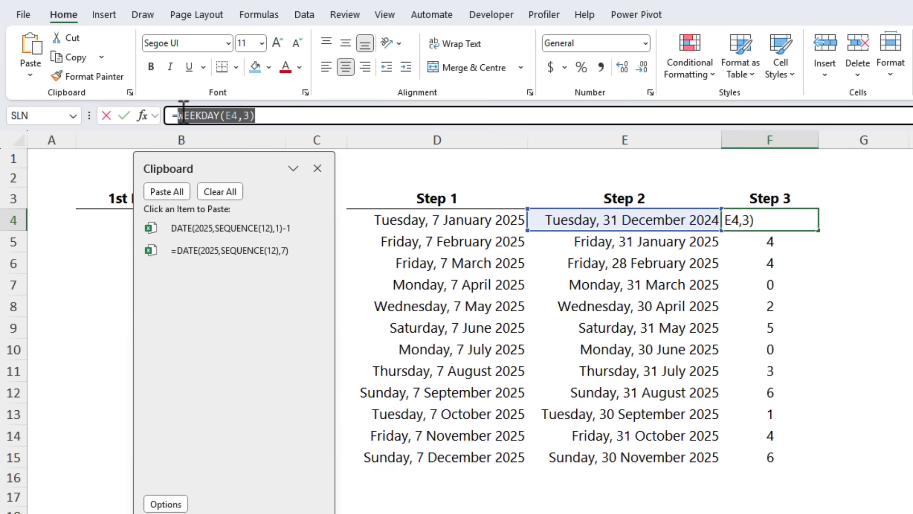
{"action": "key", "text": "ctrl+c"}
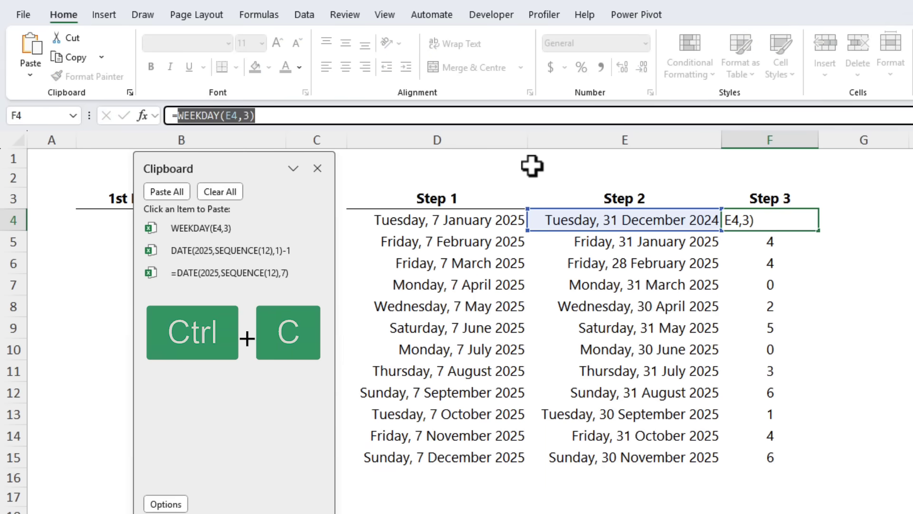
{"action": "key", "text": "Escape"}
{"action": "left_click_drag", "start_coordinate": [236, 165], "coordinate": [455, 167]}
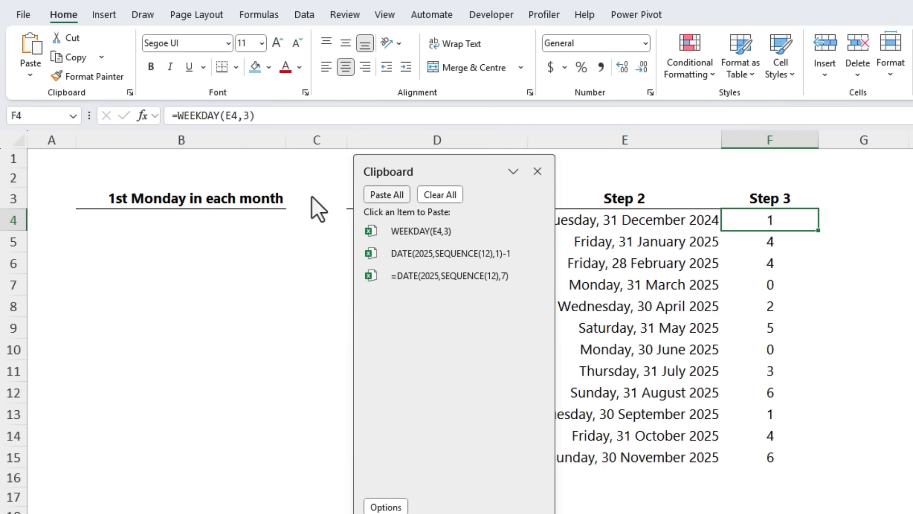
- Enter =DATE(2025,SEQUENCE(12),7)-WEEKDAY(DATE(2025,SEQUENCE(12),1)-1,3) in B4 from the clipboard pieces
{"action": "left_click", "coordinate": [169, 221]}
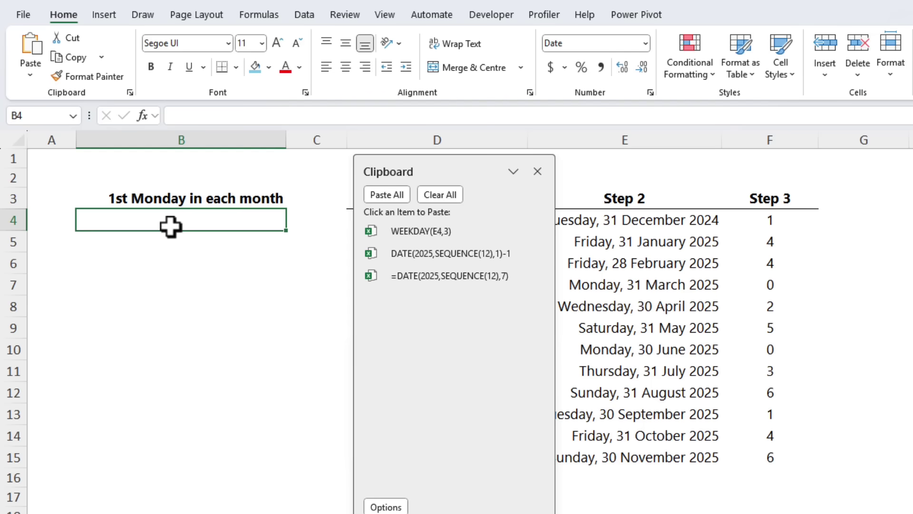
{"action": "left_click", "coordinate": [214, 116]}
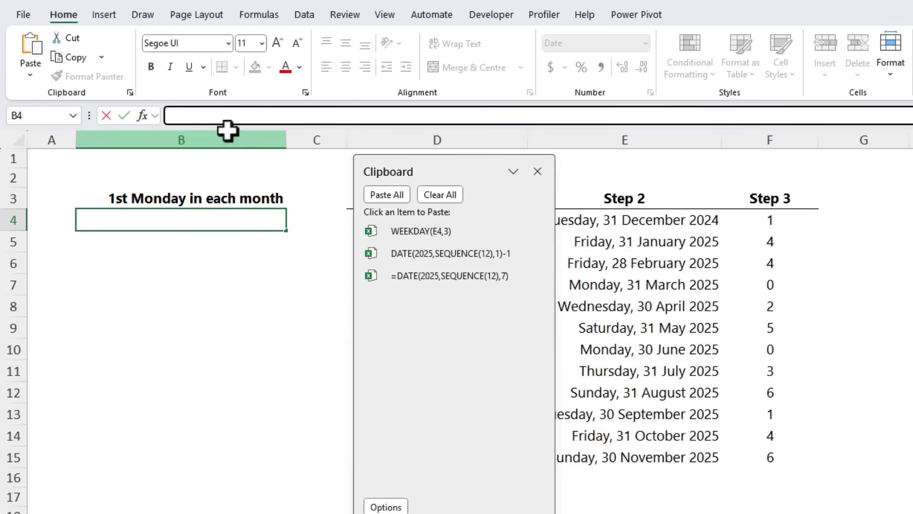
{"action": "left_click", "coordinate": [424, 278]}
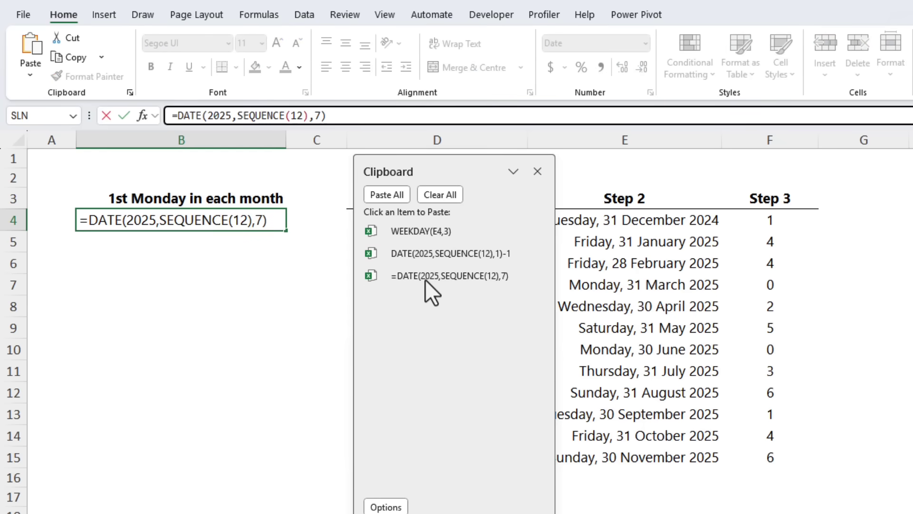
{"action": "type", "text": "-"}
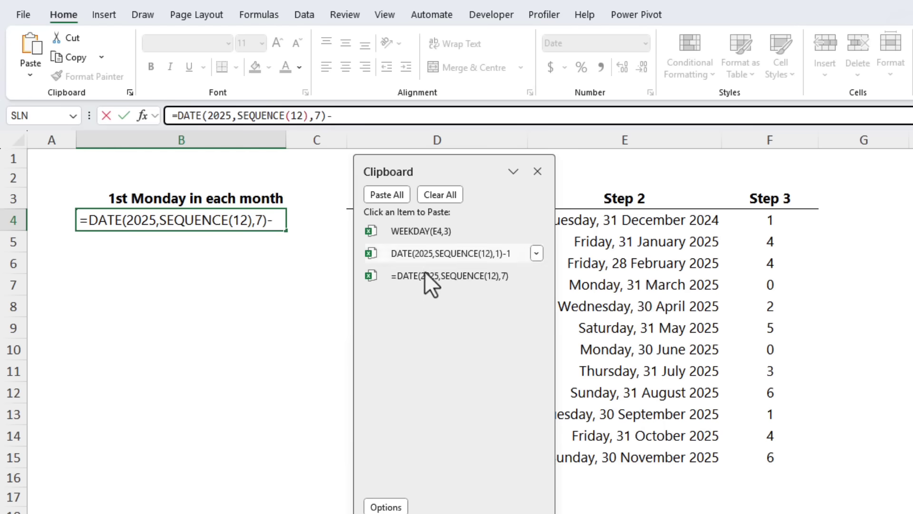
{"action": "left_click", "coordinate": [421, 230]}
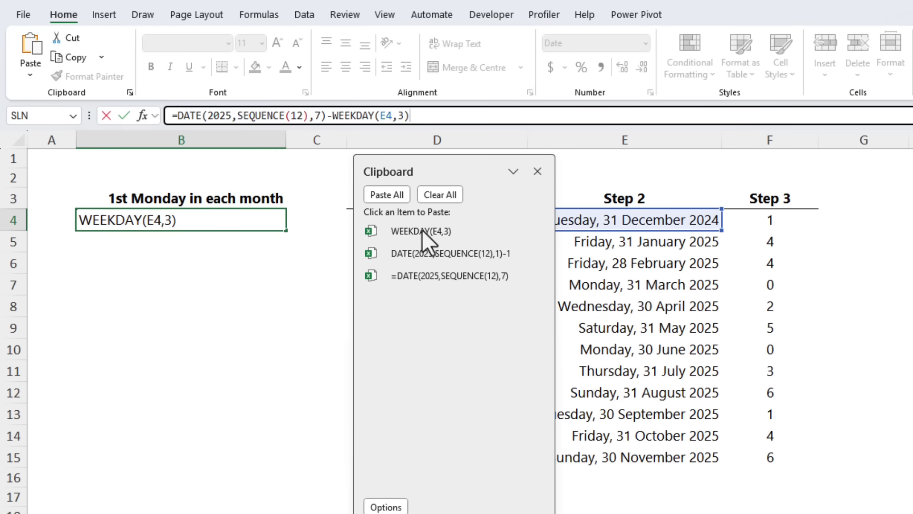
{"action": "double_click", "coordinate": [385, 115]}
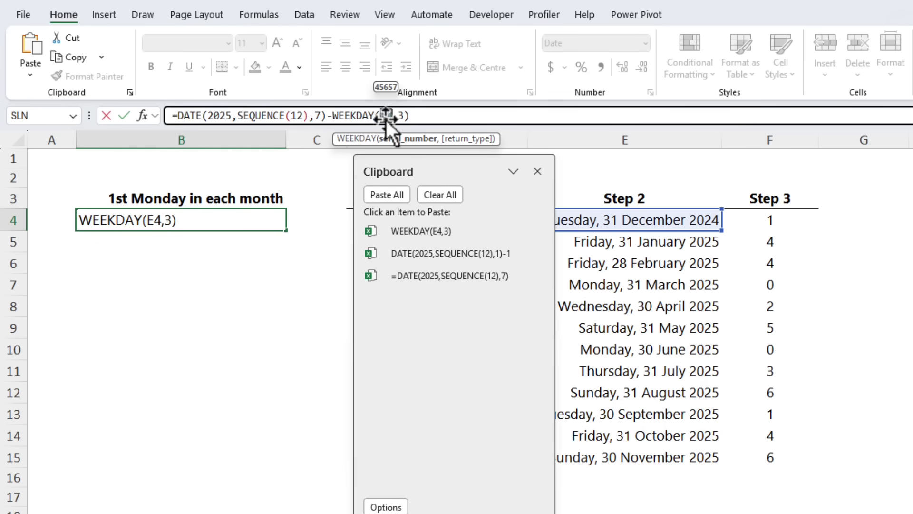
{"action": "left_click", "coordinate": [409, 253]}
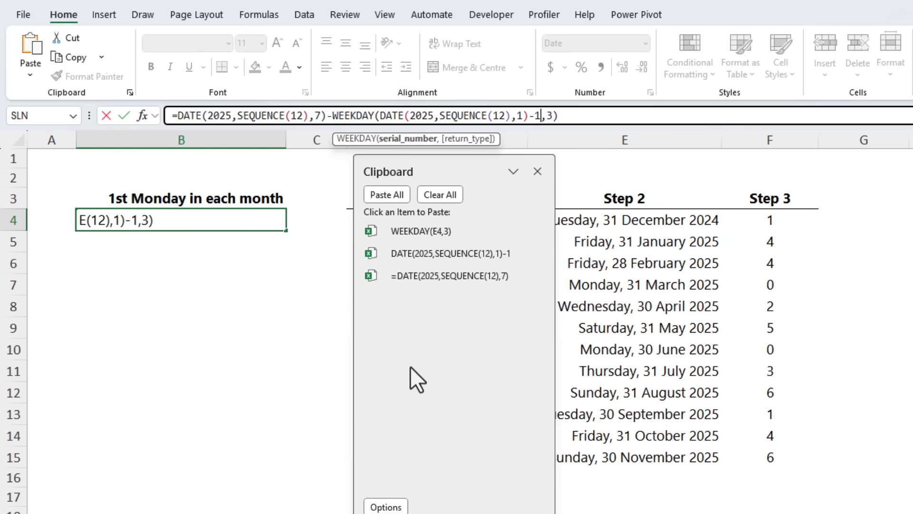
{"action": "key", "text": "Return"}
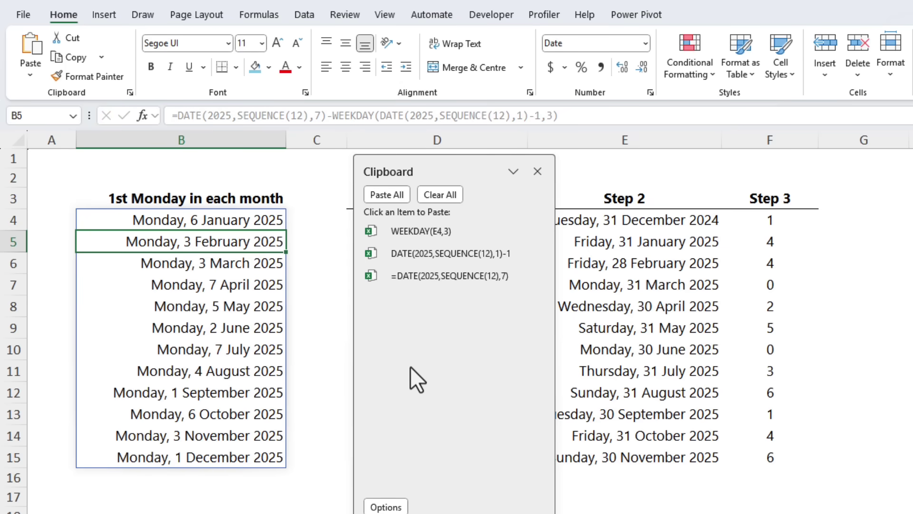
{"action": "key", "text": "Up"}
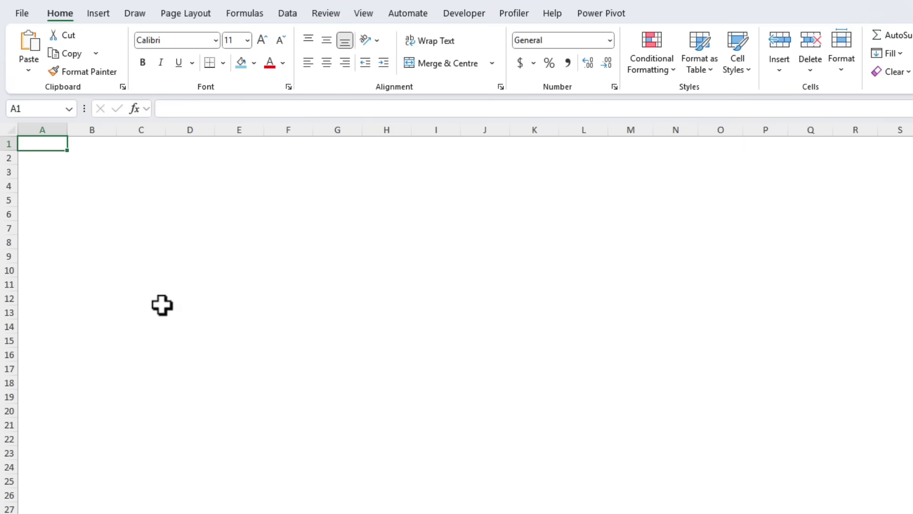
- Switch to Page Layout view and check column B's 1.98cm width, cancelling without changes
{"action": "left_click", "coordinate": [364, 14]}
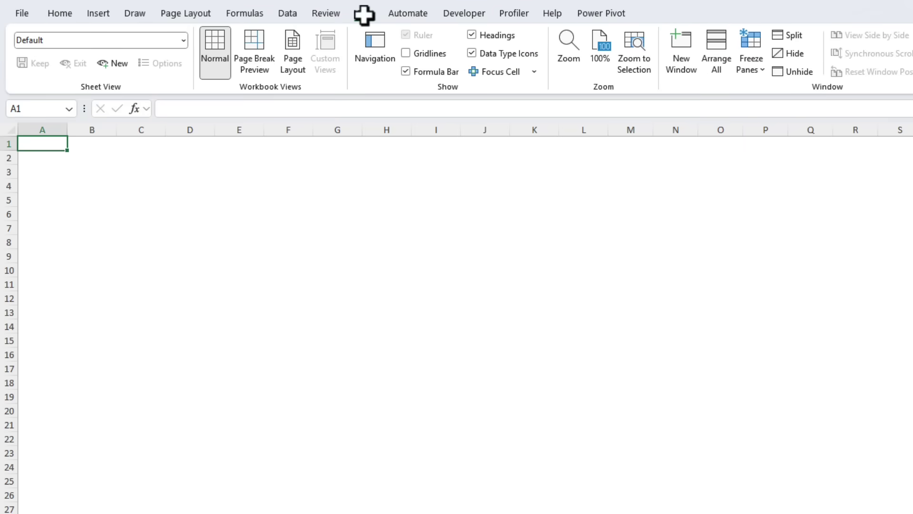
{"action": "left_click", "coordinate": [291, 70]}
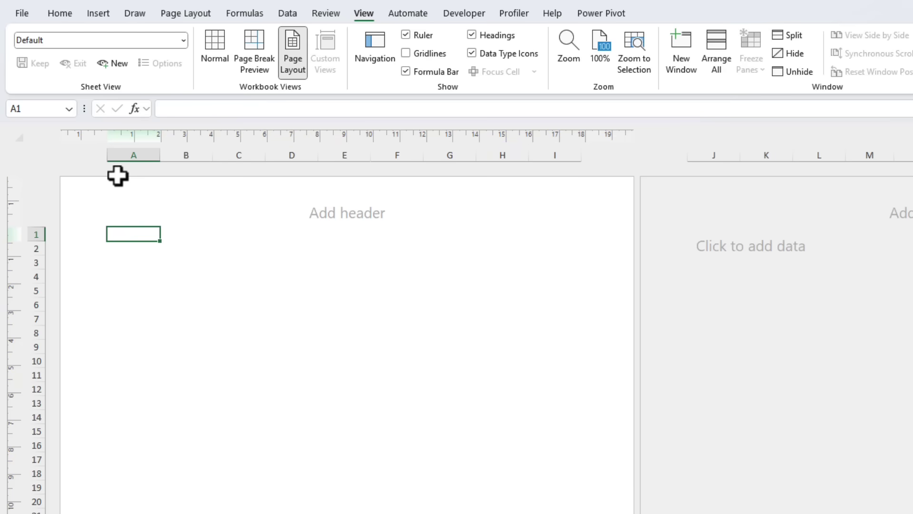
{"action": "left_click", "coordinate": [196, 155]}
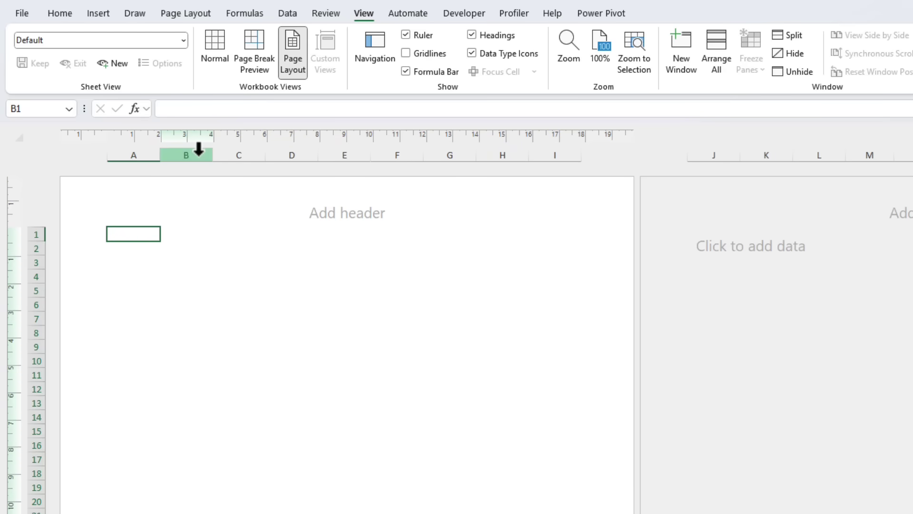
{"action": "right_click", "coordinate": [197, 155]}
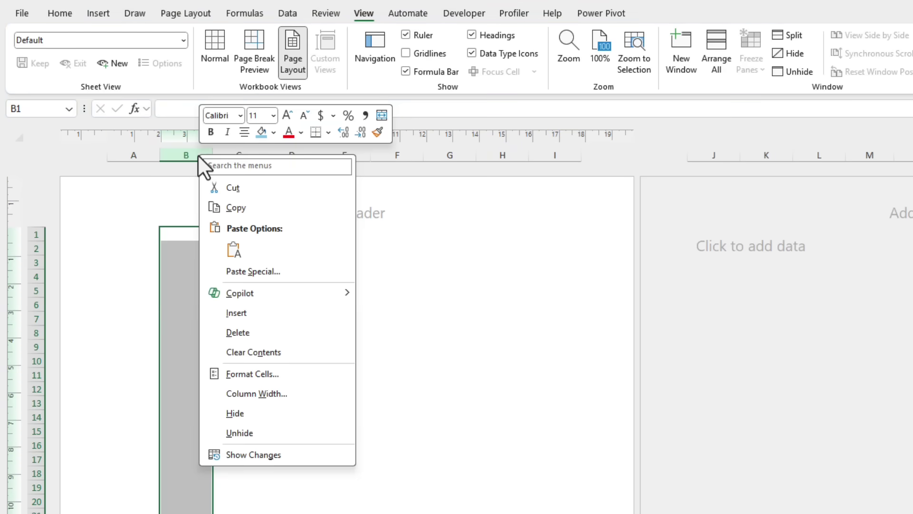
{"action": "left_click", "coordinate": [210, 395]}
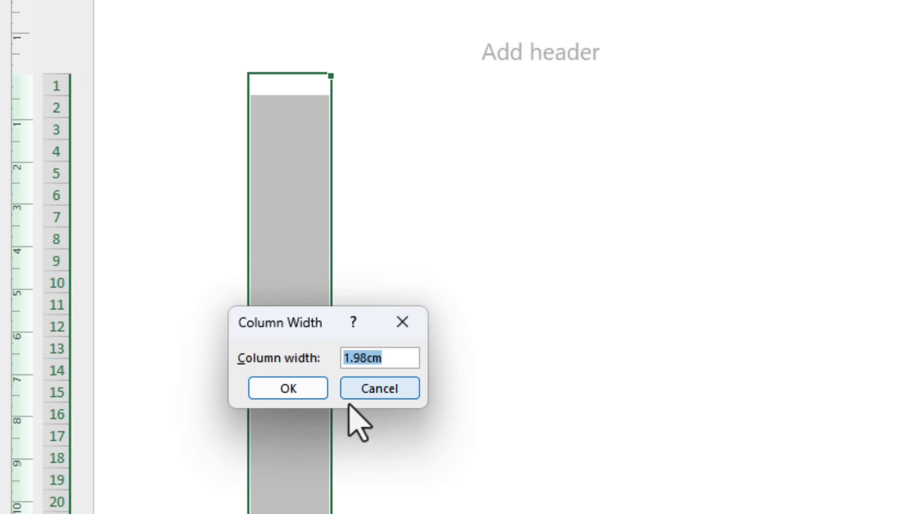
{"action": "left_click", "coordinate": [369, 392]}
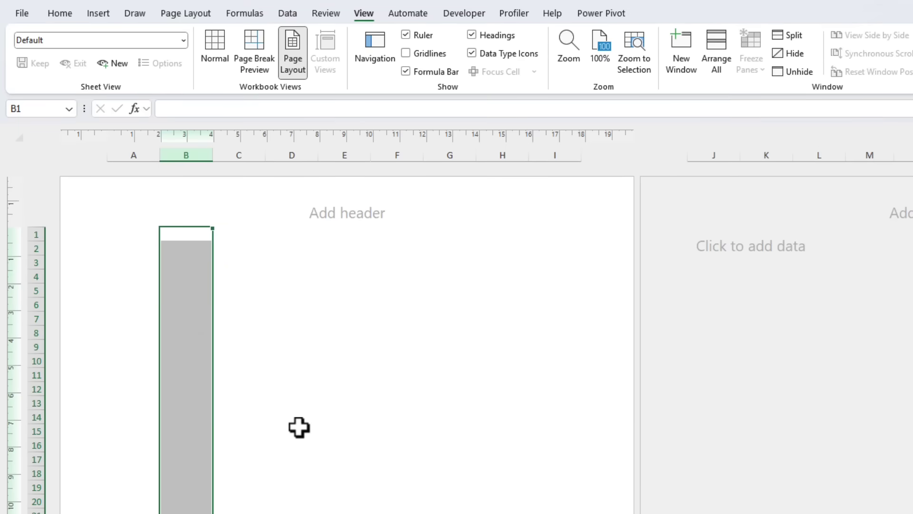
- Browse the Ruler units choices under Advanced options, keep Default Units, and cancel the dialog
{"action": "key", "text": "alt+f"}
{"action": "key", "text": "t"}
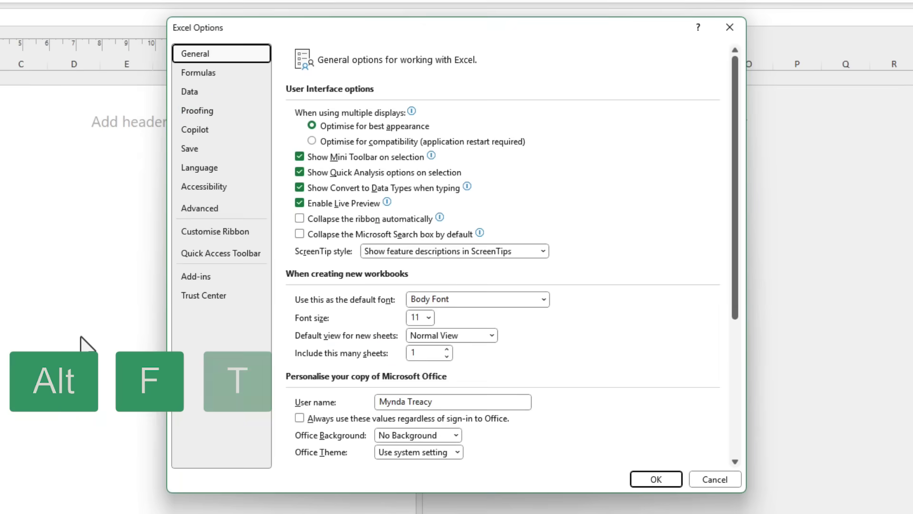
{"action": "left_click", "coordinate": [217, 208]}
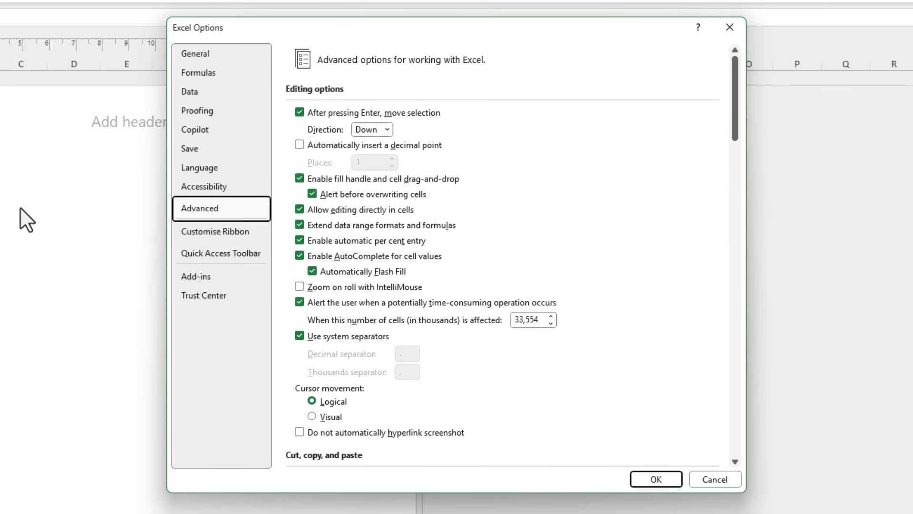
{"action": "left_click_drag", "start_coordinate": [734, 100], "coordinate": [743, 240]}
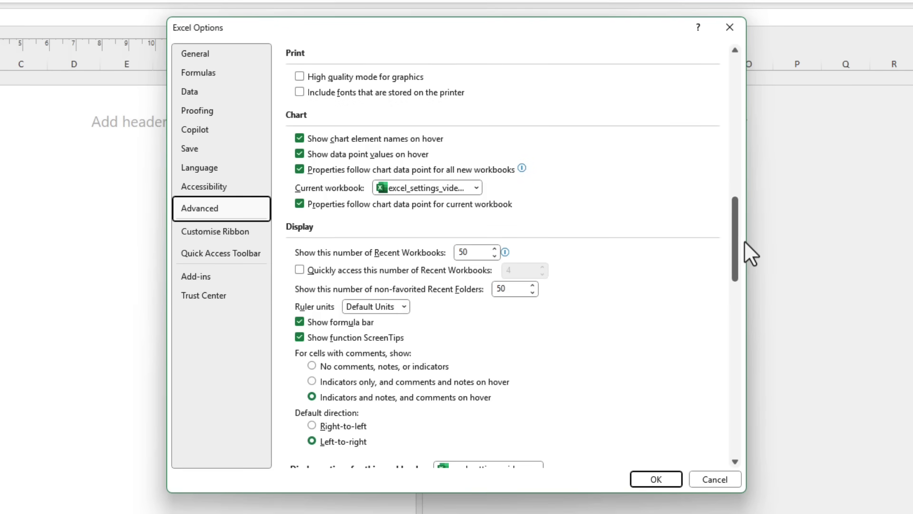
{"action": "left_click", "coordinate": [405, 308]}
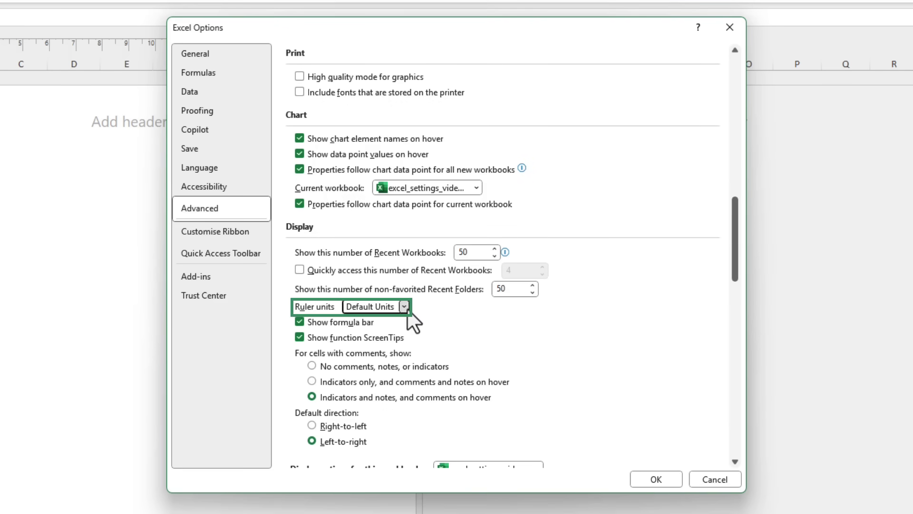
{"action": "key", "text": "Down"}
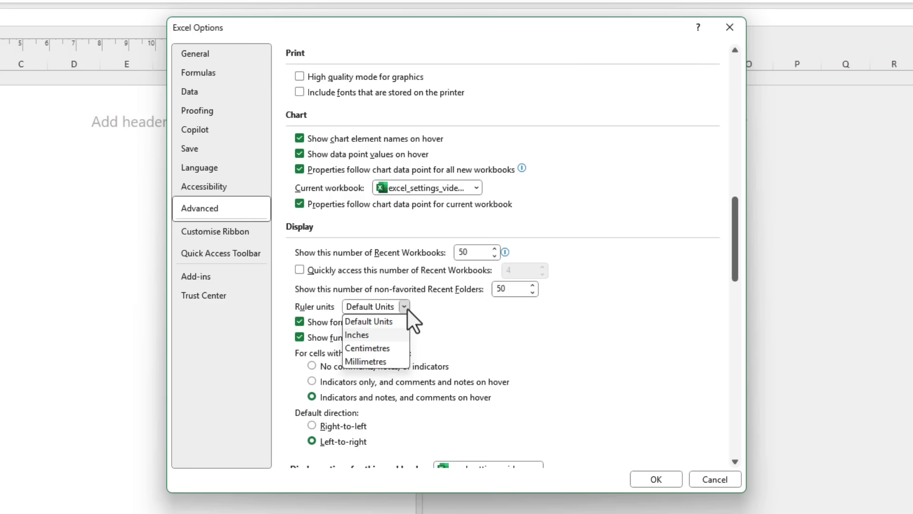
{"action": "key", "text": "Down"}
{"action": "key", "text": "Down"}
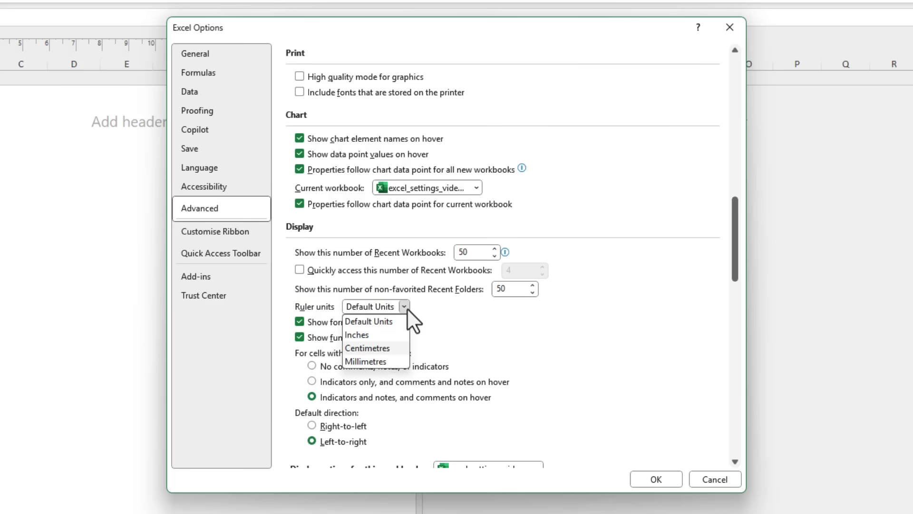
{"action": "key", "text": "Up"}
{"action": "key", "text": "Escape"}
{"action": "left_click", "coordinate": [717, 477]}
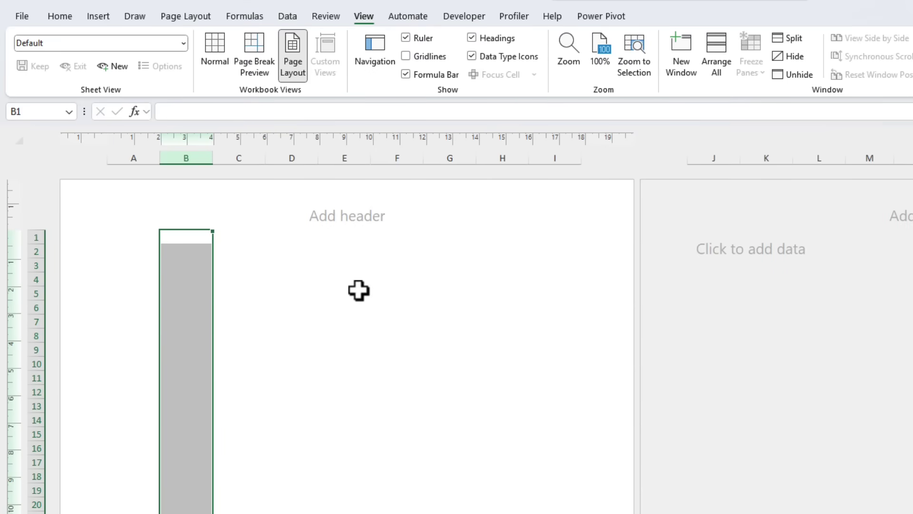
- Return the blank sheet from Page Layout to Normal view on the View tab
{"action": "left_click", "coordinate": [406, 38]}
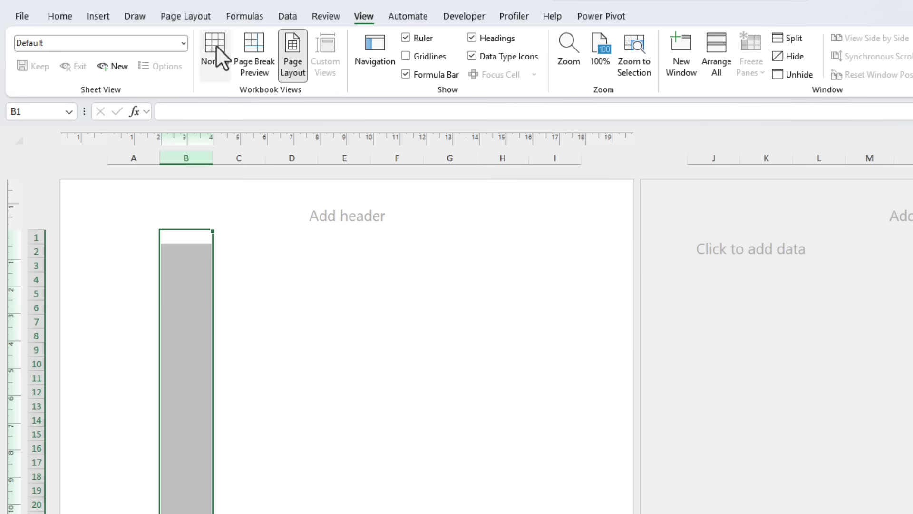
{"action": "left_click", "coordinate": [215, 47]}
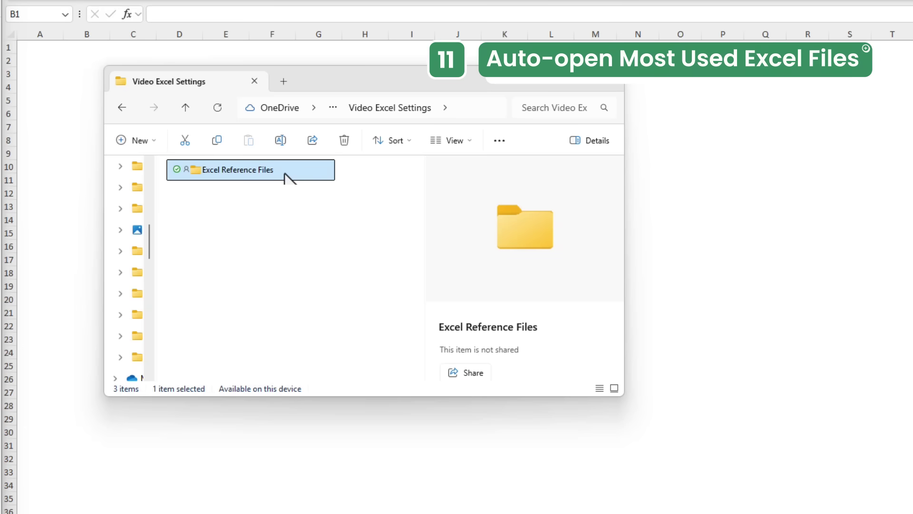
- Copy the Excel Reference Files folder as a path, then close File Explorer
{"action": "right_click", "coordinate": [284, 174]}
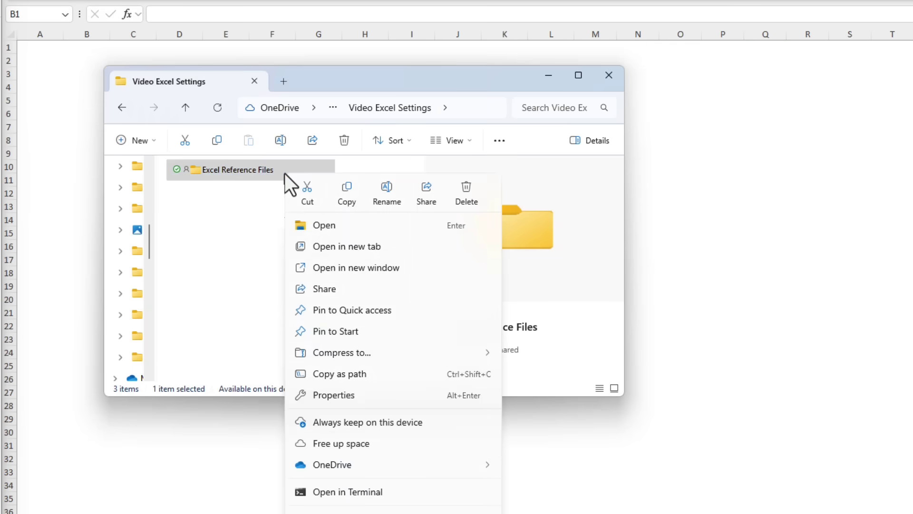
{"action": "left_click", "coordinate": [401, 381]}
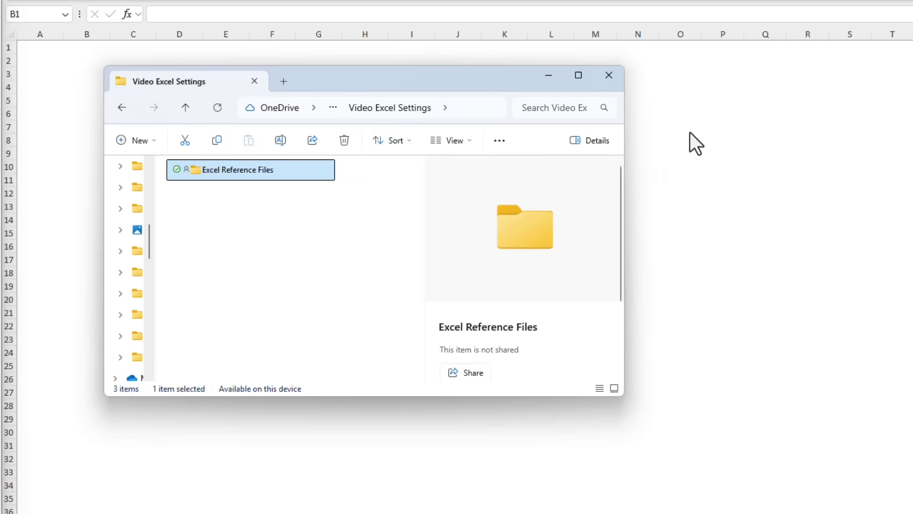
{"action": "key", "text": "ctrl+w"}
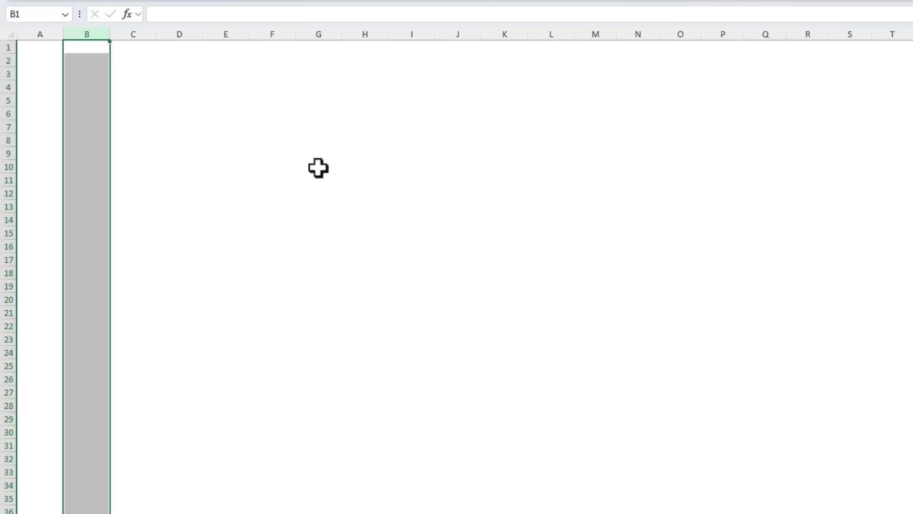
- Paste the Excel Reference Files path into 'At start-up, open all files in' and remove the leading quote
{"action": "key", "text": "alt"}
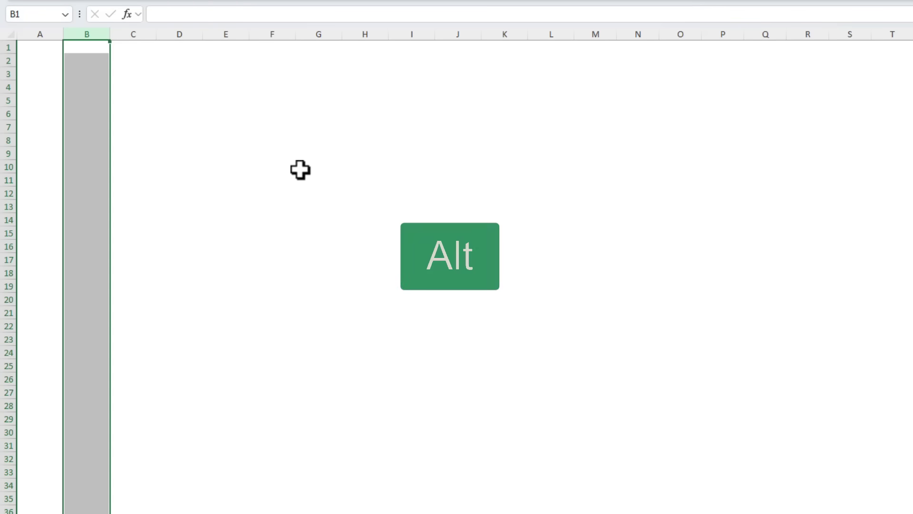
{"action": "key", "text": "f"}
{"action": "key", "text": "t"}
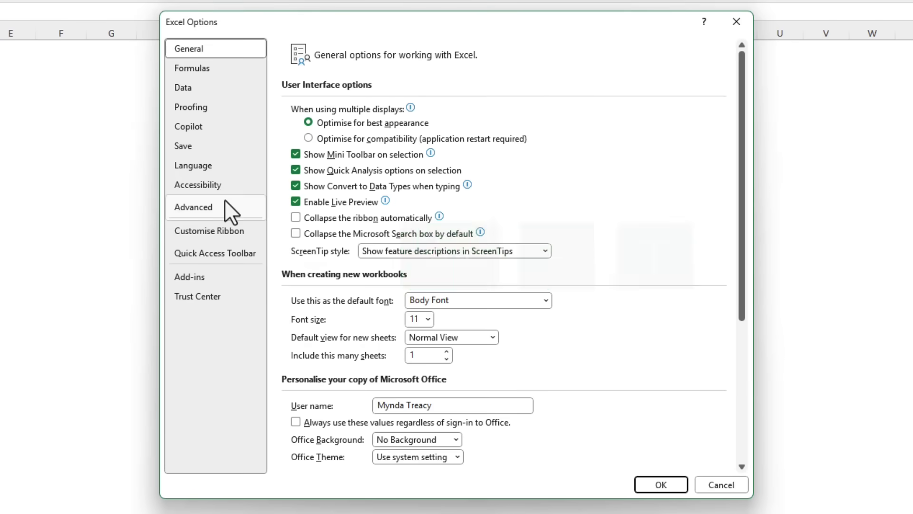
{"action": "left_click", "coordinate": [225, 203]}
{"action": "left_click_drag", "start_coordinate": [741, 90], "coordinate": [744, 435]}
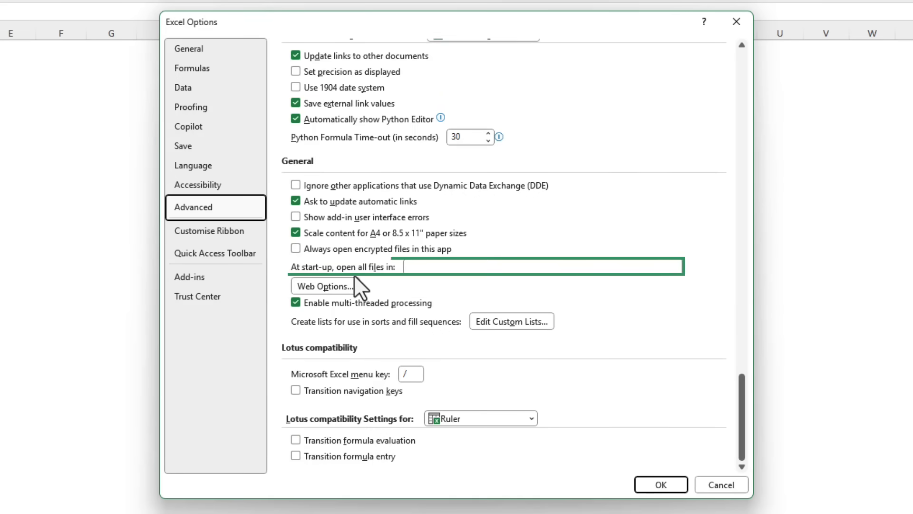
{"action": "left_click", "coordinate": [410, 267]}
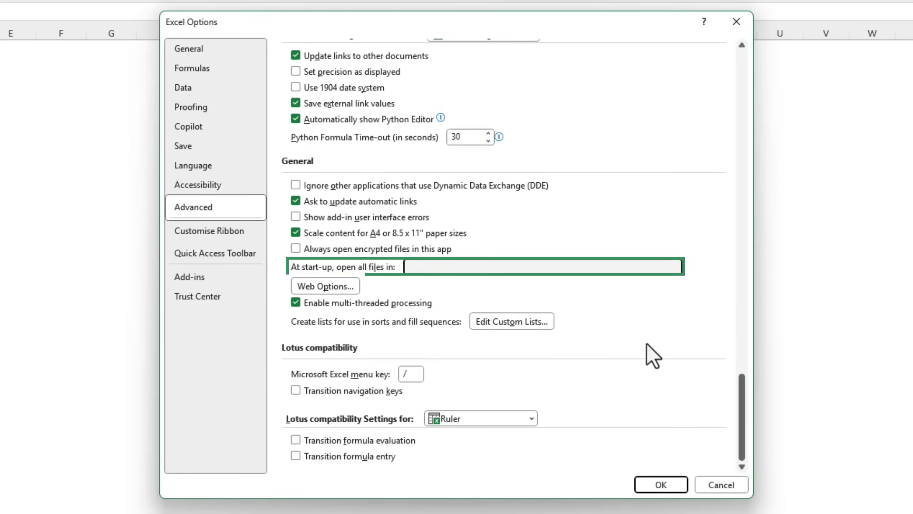
{"action": "key", "text": "ctrl+v"}
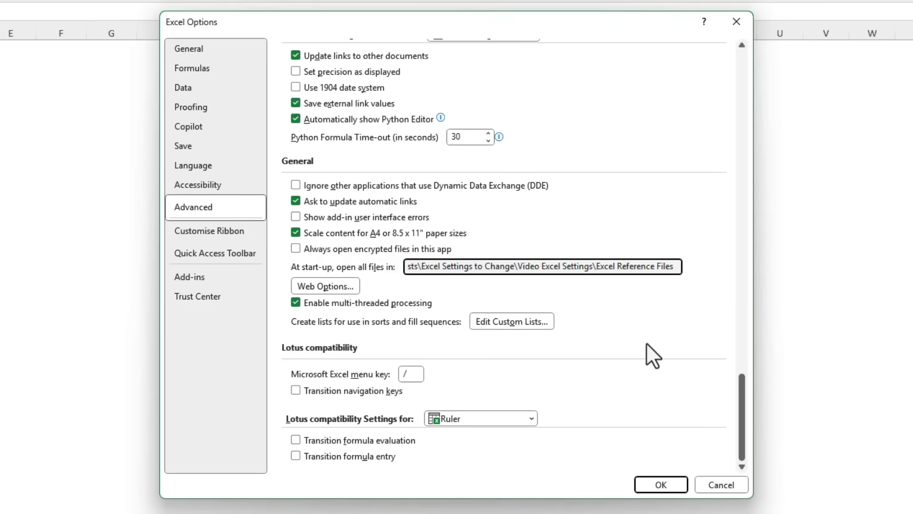
{"action": "key", "text": "Home"}
{"action": "key", "text": "Delete"}
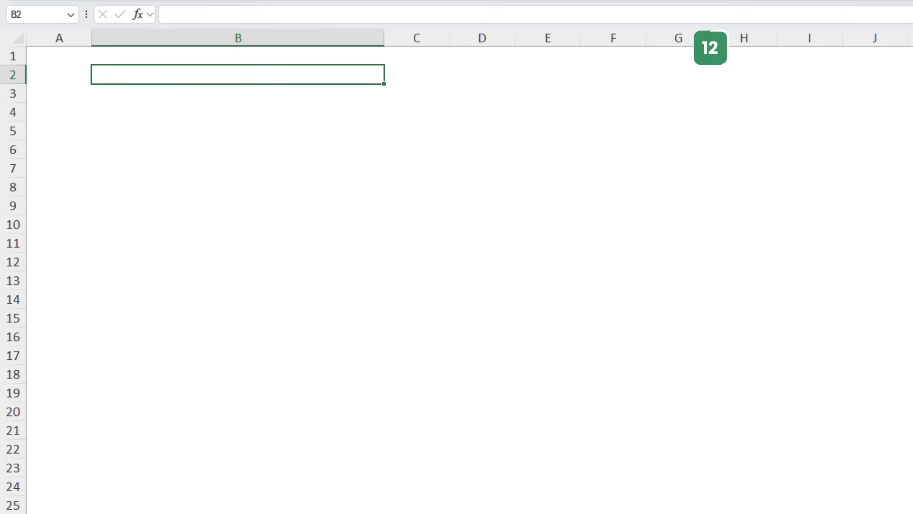
{"action": "type", "text": "www.MyOnline"}
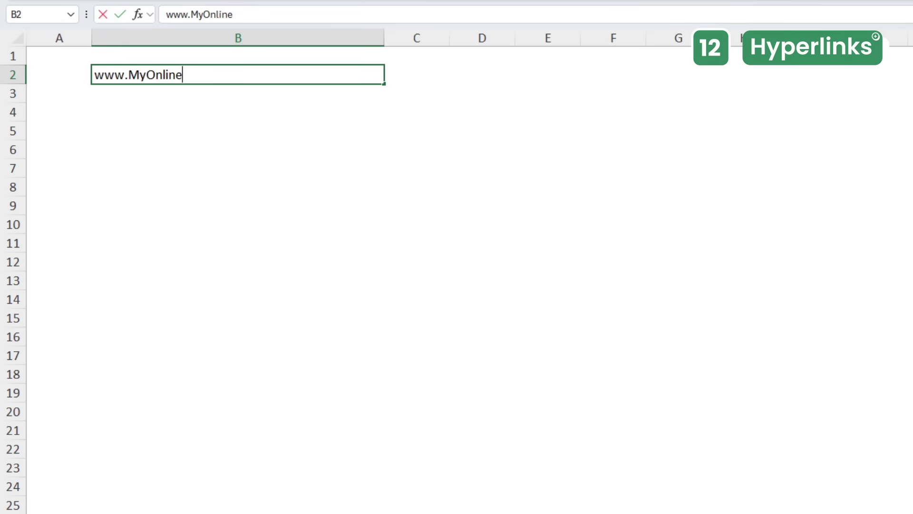
{"action": "type", "text": "TrainingHub.com"}
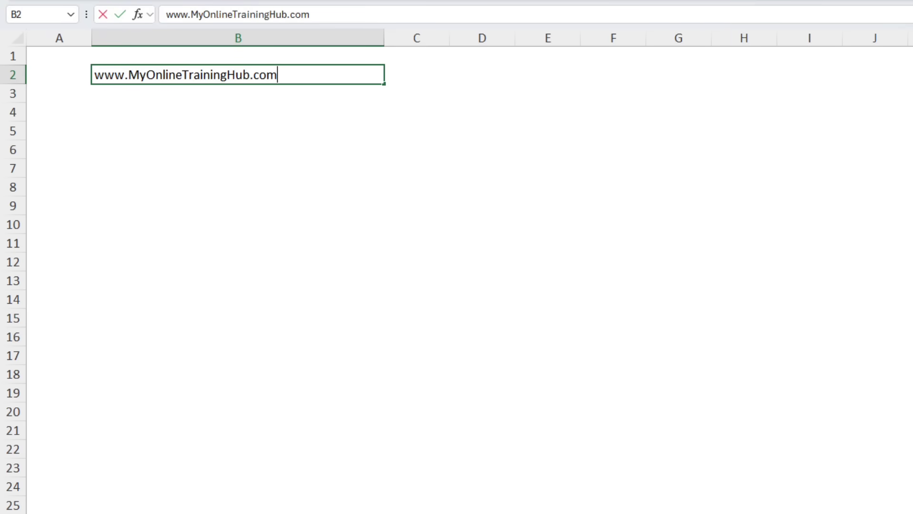
{"action": "key", "text": "Return"}
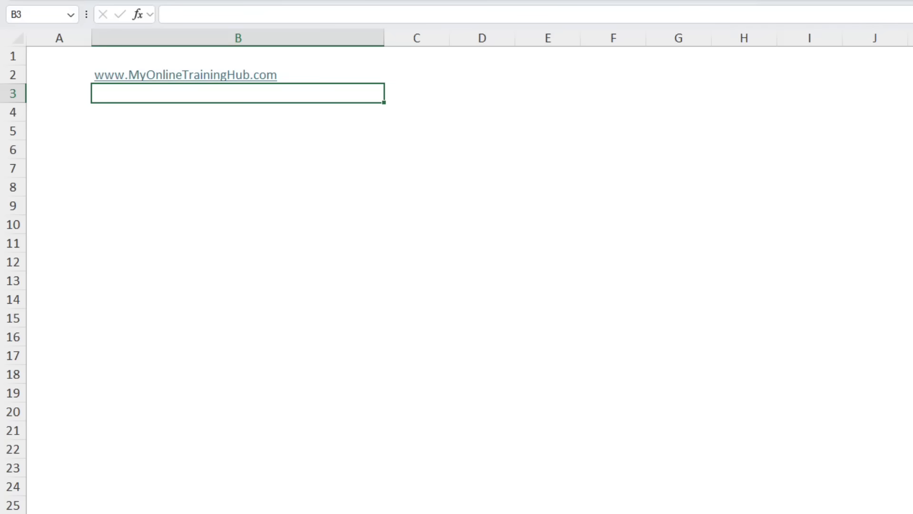
- Uncheck AutoFormat's 'Internet and network paths with hyperlinks', then enter the address in B3 as plain text
{"action": "key", "text": "alt"}
{"action": "key", "text": "f"}
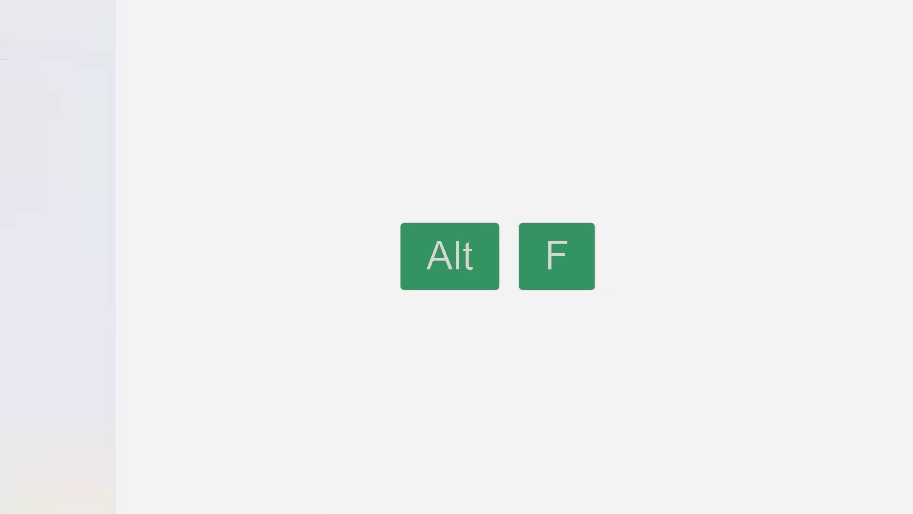
{"action": "key", "text": "t"}
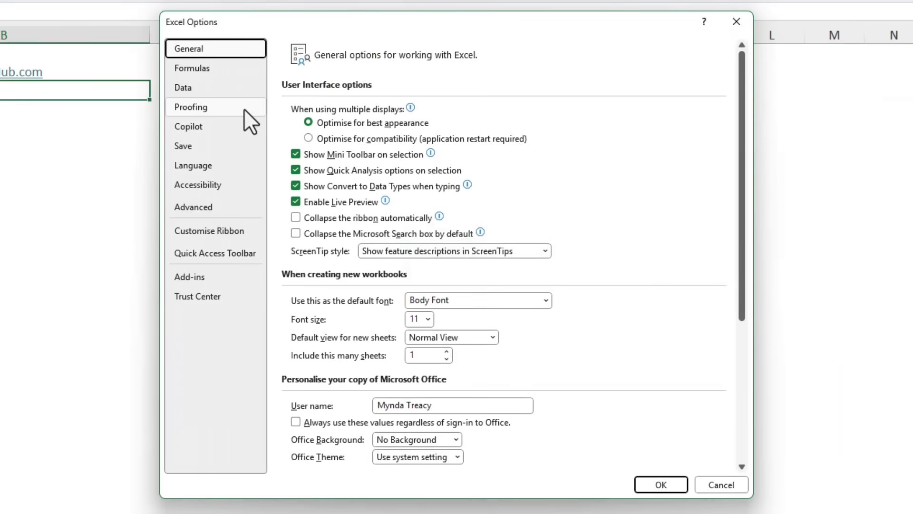
{"action": "left_click", "coordinate": [346, 111]}
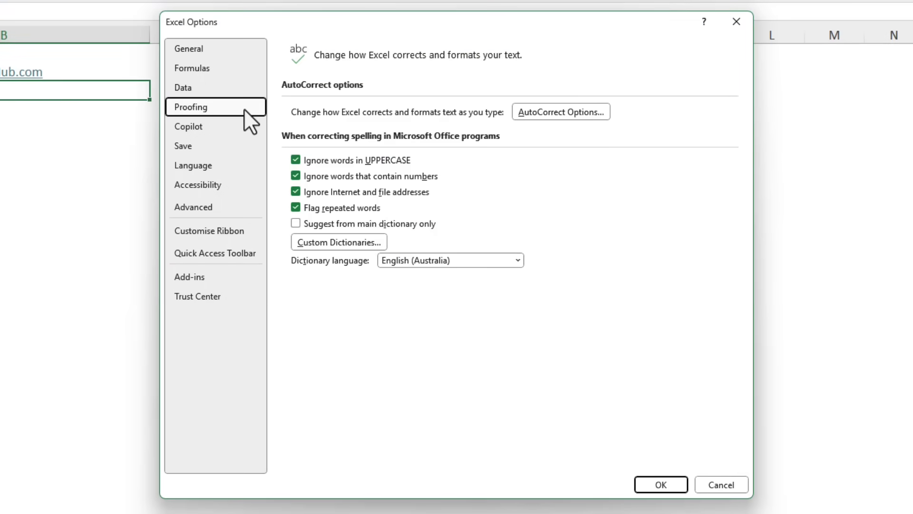
{"action": "left_click", "coordinate": [561, 111]}
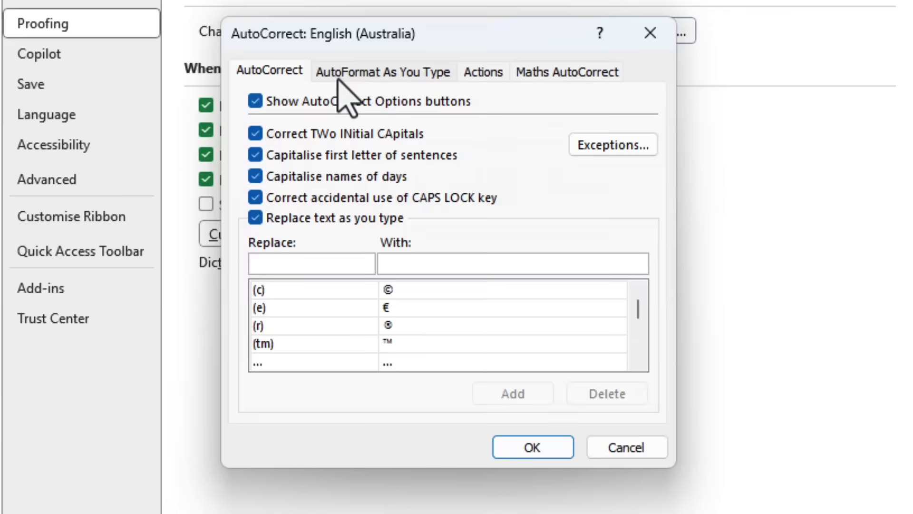
{"action": "left_click", "coordinate": [338, 73]}
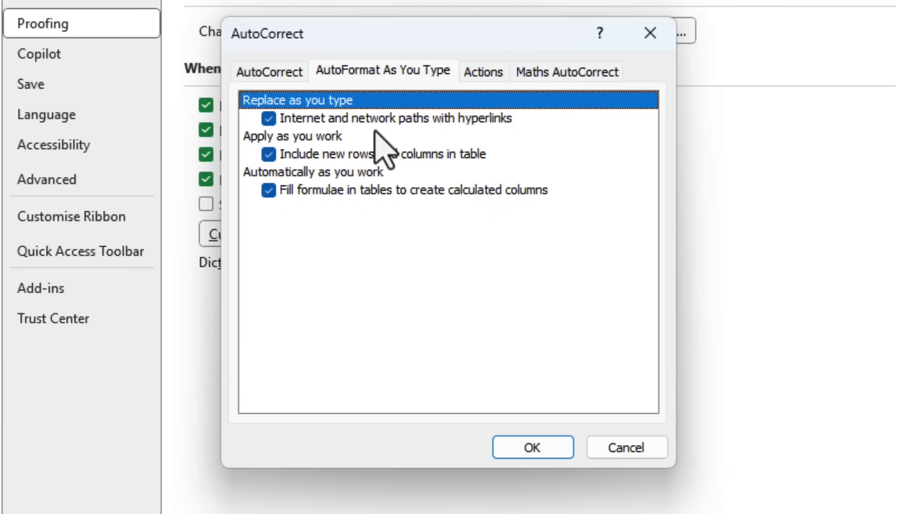
{"action": "left_click", "coordinate": [269, 118]}
{"action": "left_click", "coordinate": [514, 446]}
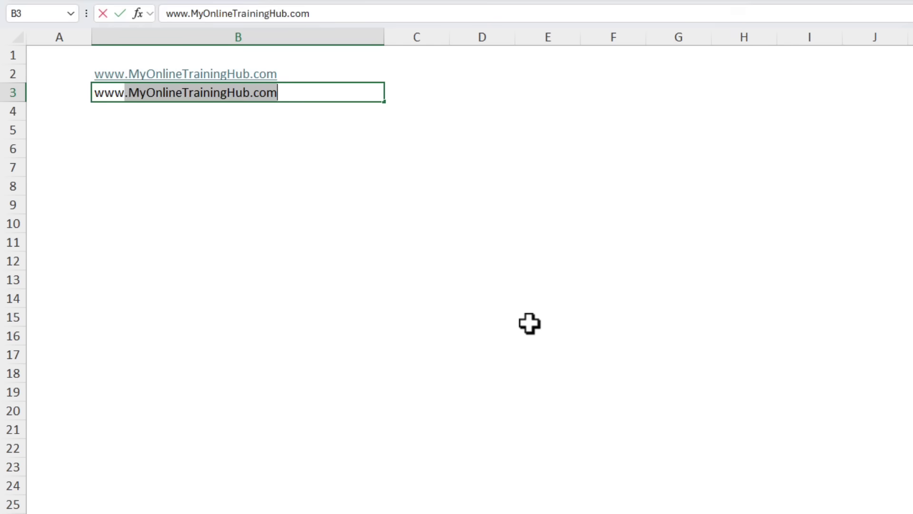
{"action": "type", "text": ".M"}
{"action": "key", "text": "Return"}
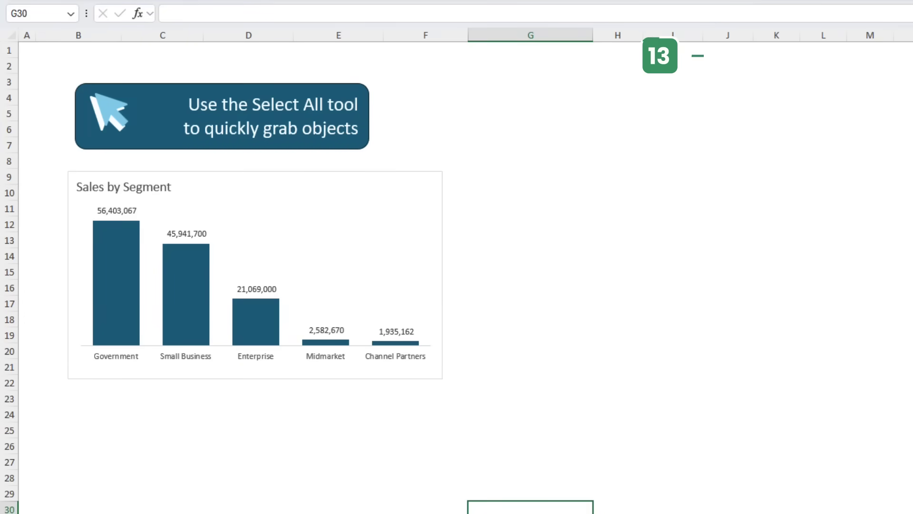
- Select the banner's arrow icon, underlying graphic and rectangle one by one, then deselect
{"action": "left_click", "coordinate": [101, 109]}
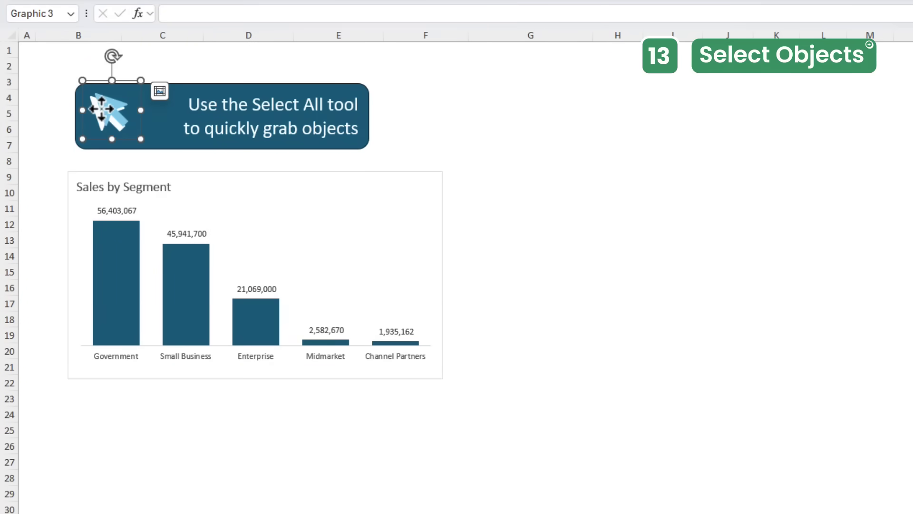
{"action": "left_click", "coordinate": [99, 113]}
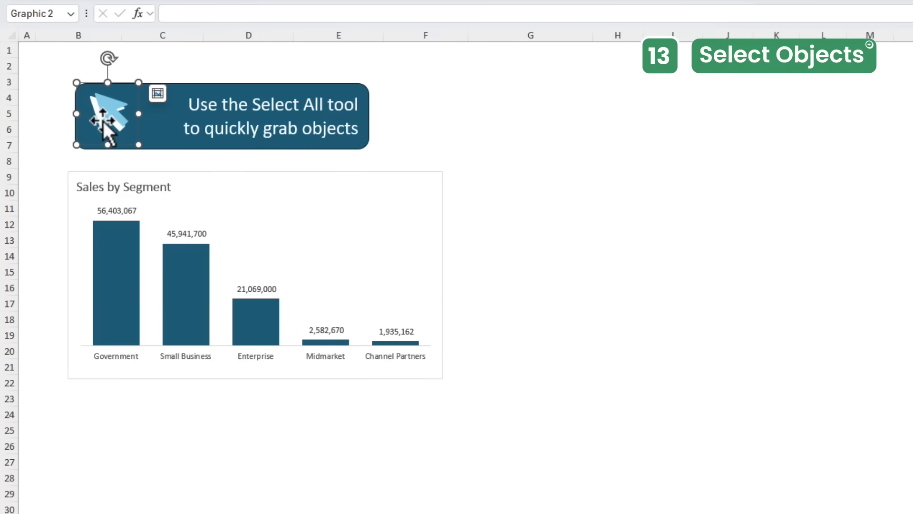
{"action": "left_click", "coordinate": [162, 121]}
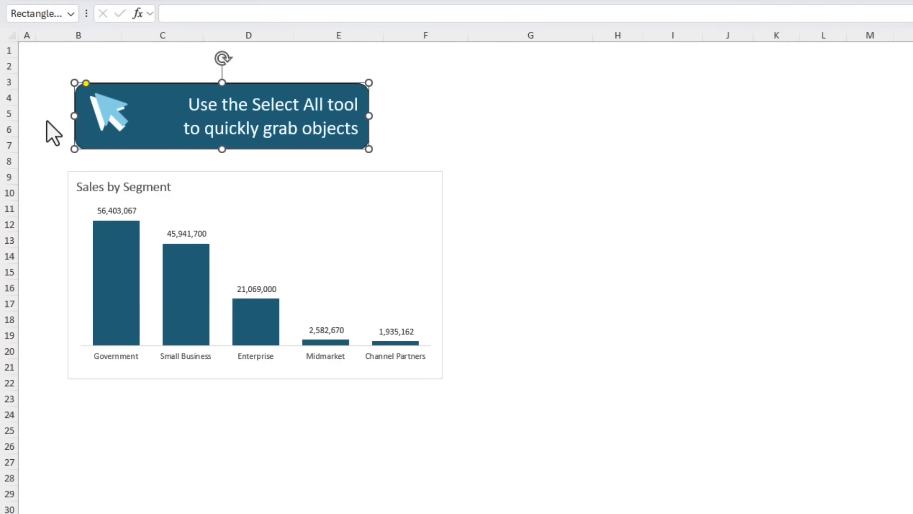
{"action": "key", "text": "Escape"}
- Turn on Select Objects, box-select and reposition the arrow icon, then add the chart with Ctrl+A
{"action": "left_click", "coordinate": [51, 13]}
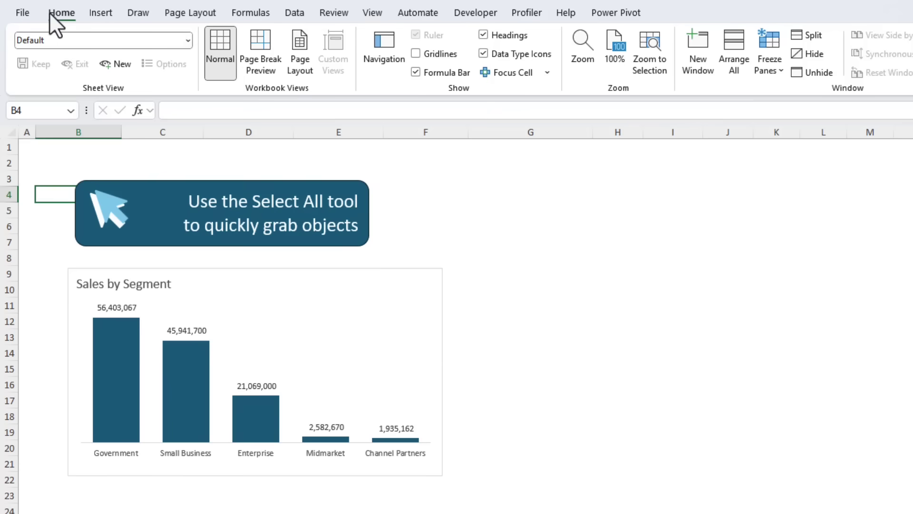
{"action": "left_click", "coordinate": [604, 70]}
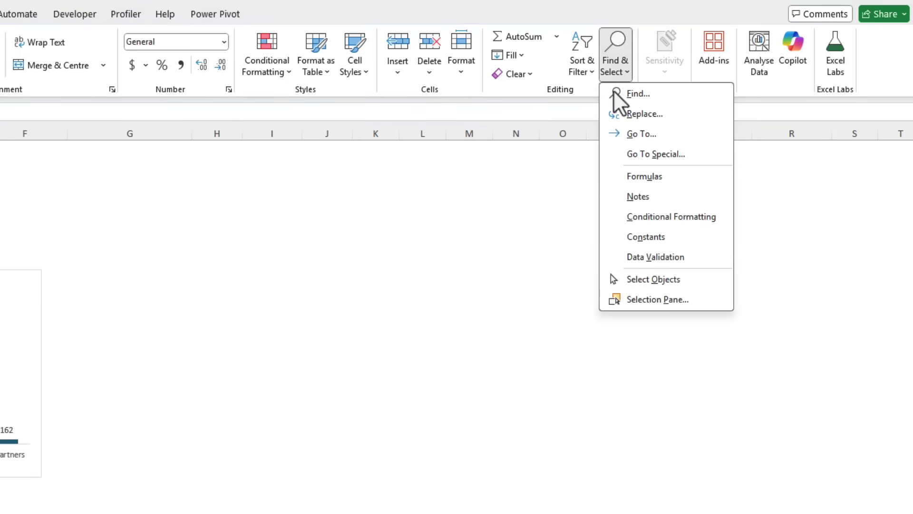
{"action": "left_click", "coordinate": [701, 278]}
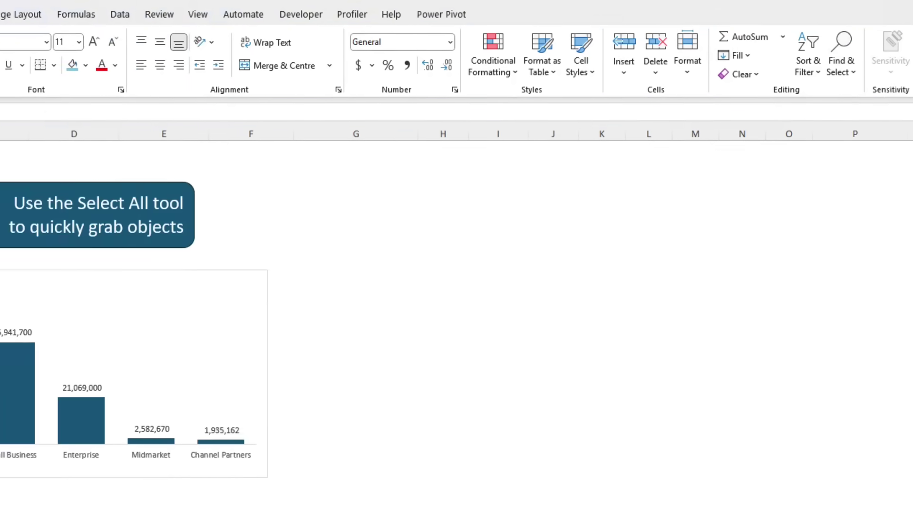
{"action": "left_click_drag", "start_coordinate": [36, 141], "coordinate": [173, 265]}
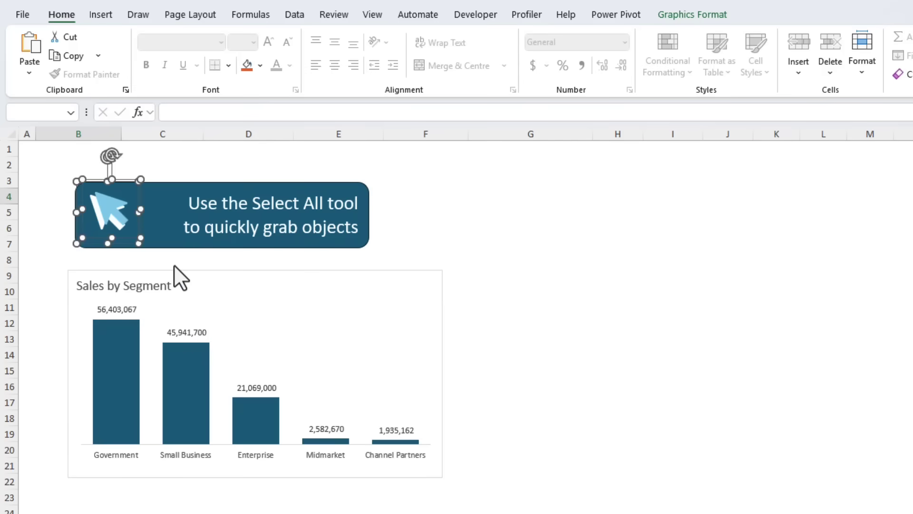
{"action": "mouse_move", "coordinate": [119, 219]}
{"action": "left_mouse_down"}
{"action": "mouse_move", "coordinate": [187, 252]}
{"action": "mouse_move", "coordinate": [345, 195]}
{"action": "mouse_move", "coordinate": [118, 212]}
{"action": "left_mouse_up"}
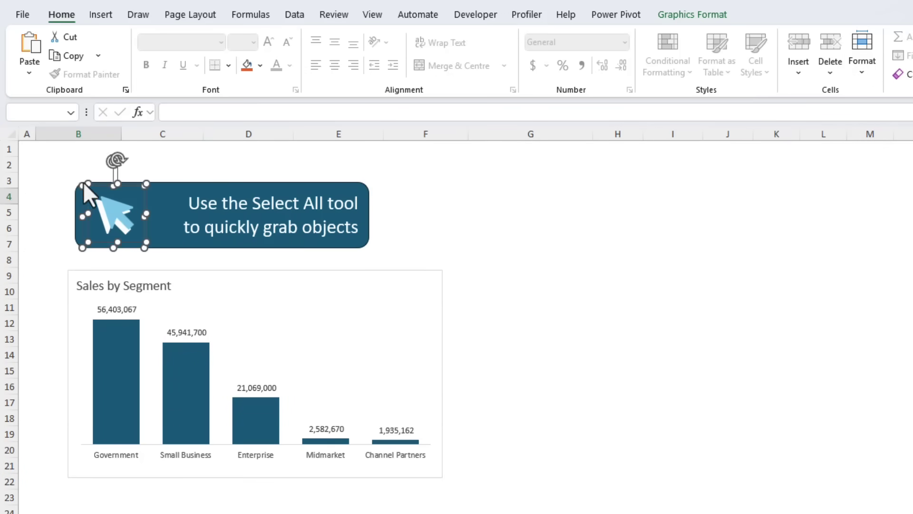
{"action": "left_click_drag", "start_coordinate": [46, 159], "coordinate": [405, 270]}
{"action": "mouse_move", "coordinate": [262, 246]}
{"action": "left_mouse_down"}
{"action": "mouse_move", "coordinate": [405, 269]}
{"action": "mouse_move", "coordinate": [245, 219]}
{"action": "mouse_move", "coordinate": [267, 234]}
{"action": "left_mouse_up"}
{"action": "key", "text": "ctrl+a"}
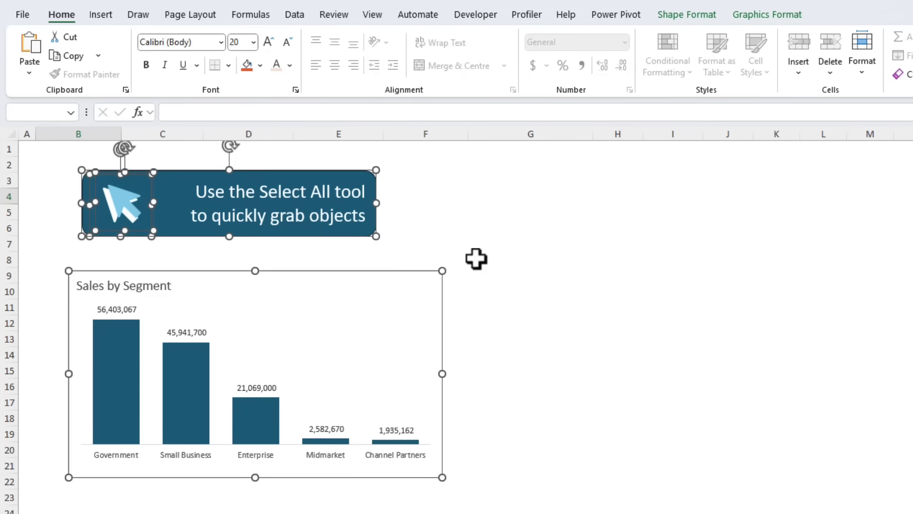
- Select cells B2:G8 behind the shapes, then pick the banner and select all objects with Ctrl+A
{"action": "left_click", "coordinate": [724, 68]}
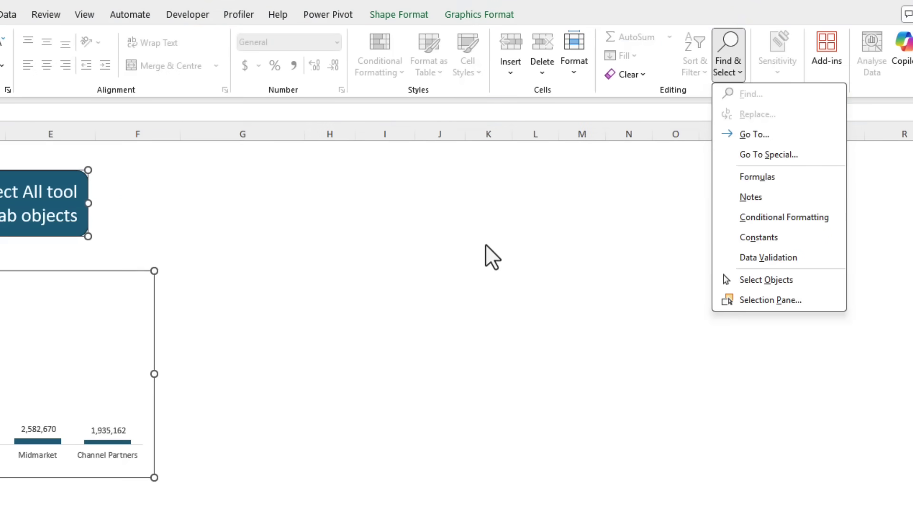
{"action": "key", "text": "Escape"}
{"action": "key", "text": "Escape"}
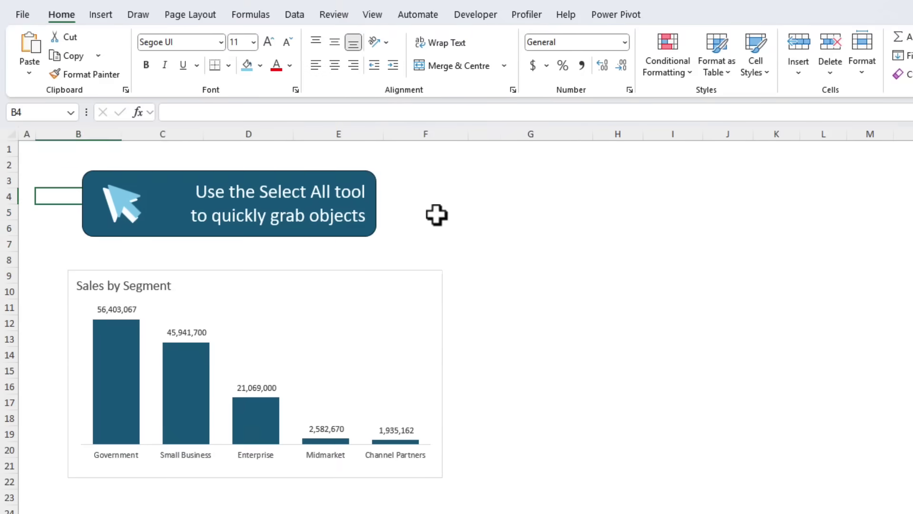
{"action": "left_click_drag", "start_coordinate": [0, 164], "coordinate": [197, 261]}
{"action": "left_click_drag", "start_coordinate": [485, 261], "coordinate": [592, 266]}
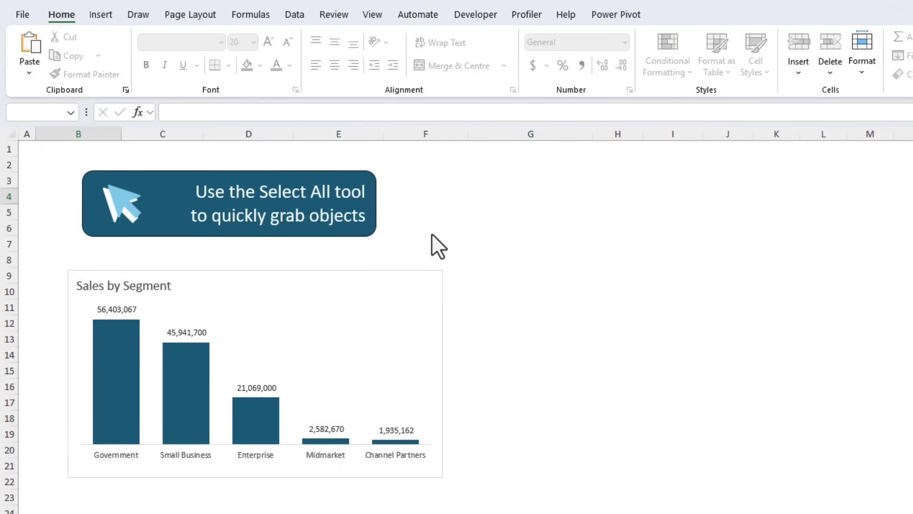
{"action": "left_click", "coordinate": [348, 222]}
{"action": "key", "text": "ctrl+a"}
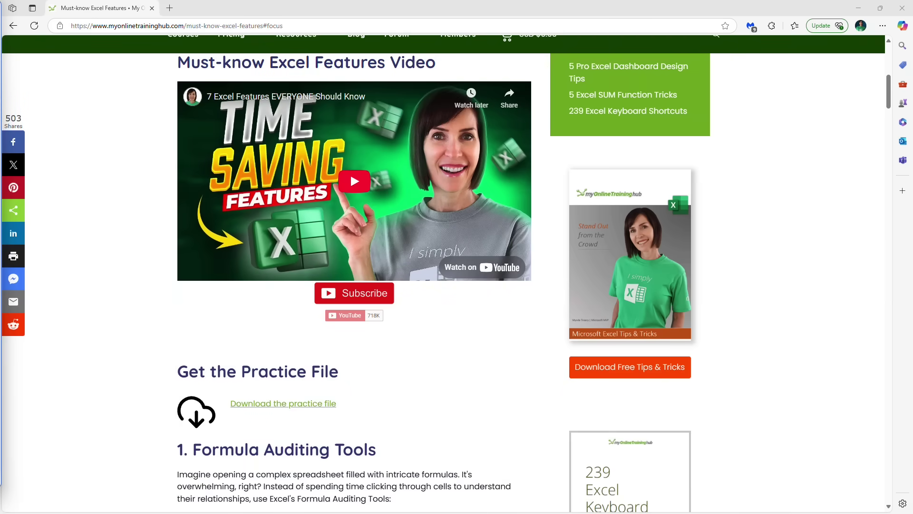
- Turn off 'Open Office files in the browser' in Edge's Downloads settings
{"action": "left_click", "coordinate": [883, 27]}
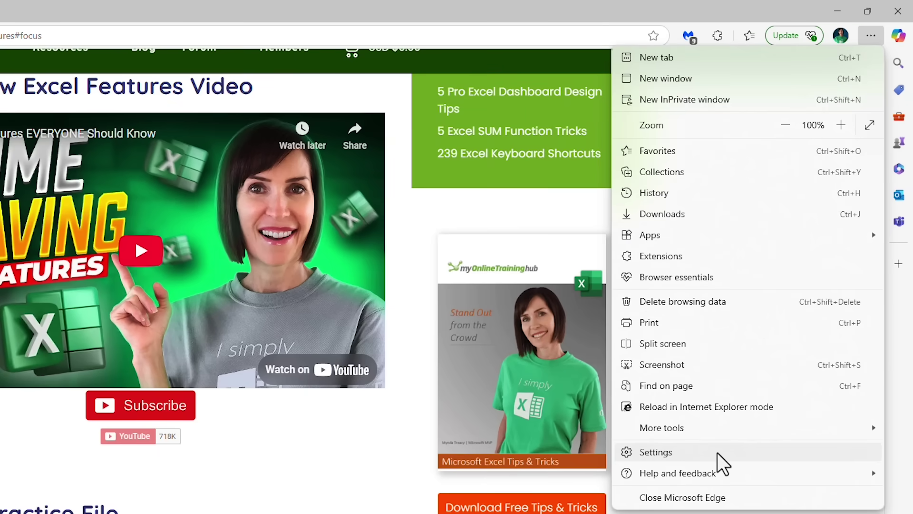
{"action": "left_click", "coordinate": [717, 452]}
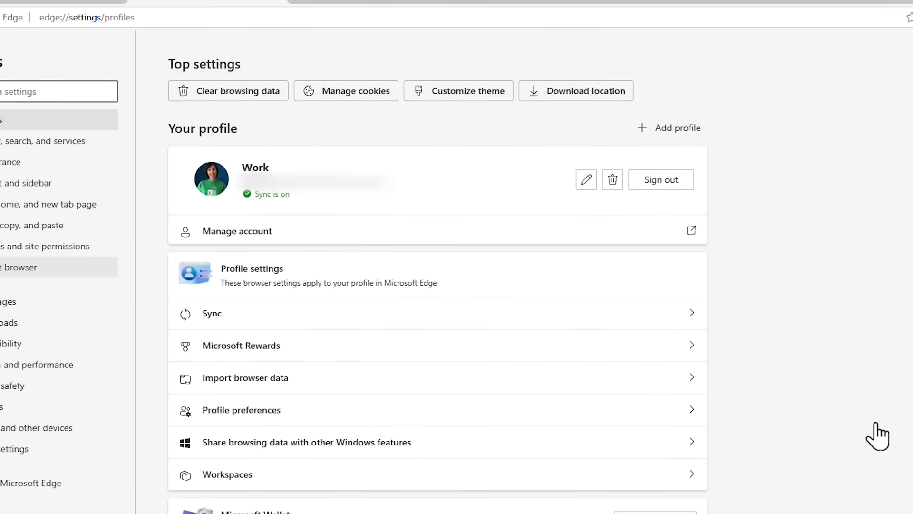
{"action": "left_click", "coordinate": [117, 320]}
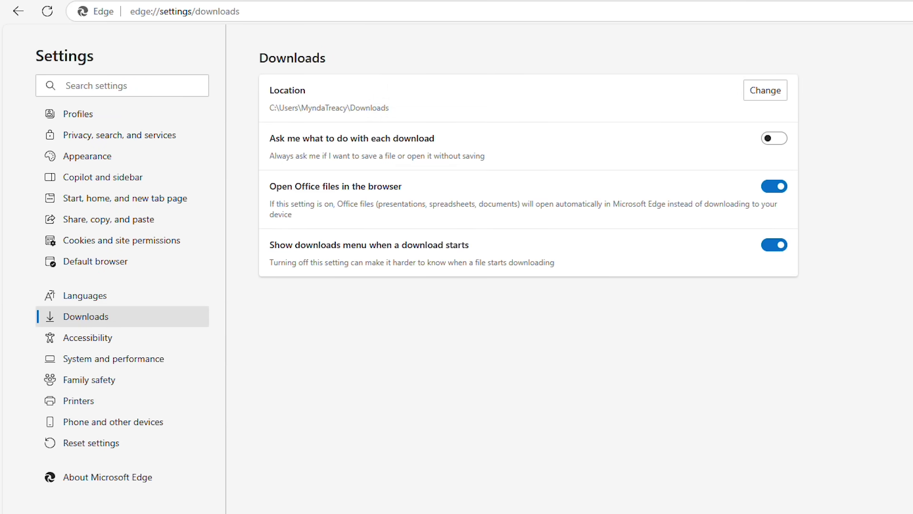
{"action": "left_click", "coordinate": [773, 187]}
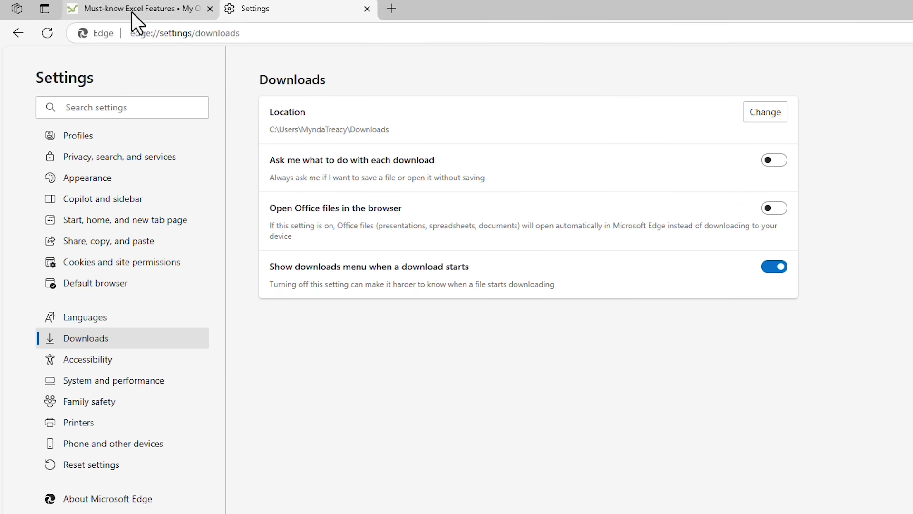
- Download the practice file from the Must-know Excel Features page and open it
{"action": "left_click", "coordinate": [132, 14]}
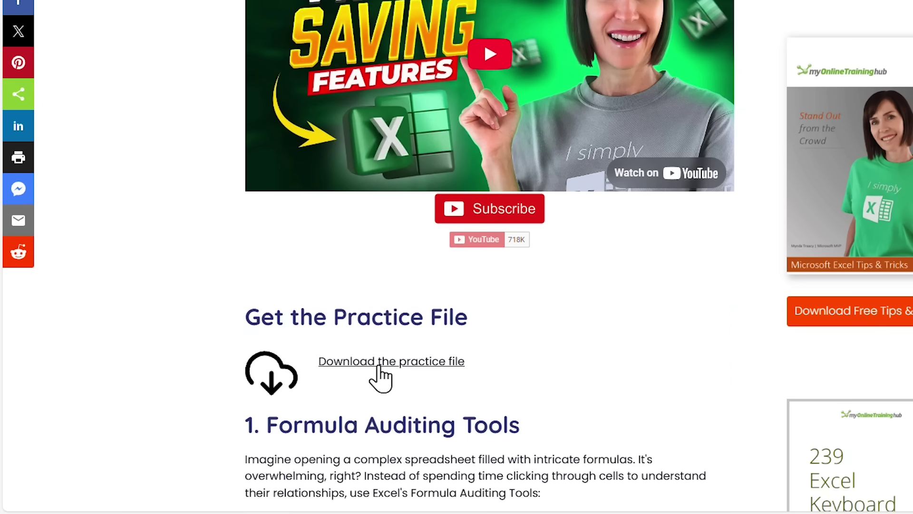
{"action": "left_click", "coordinate": [380, 366]}
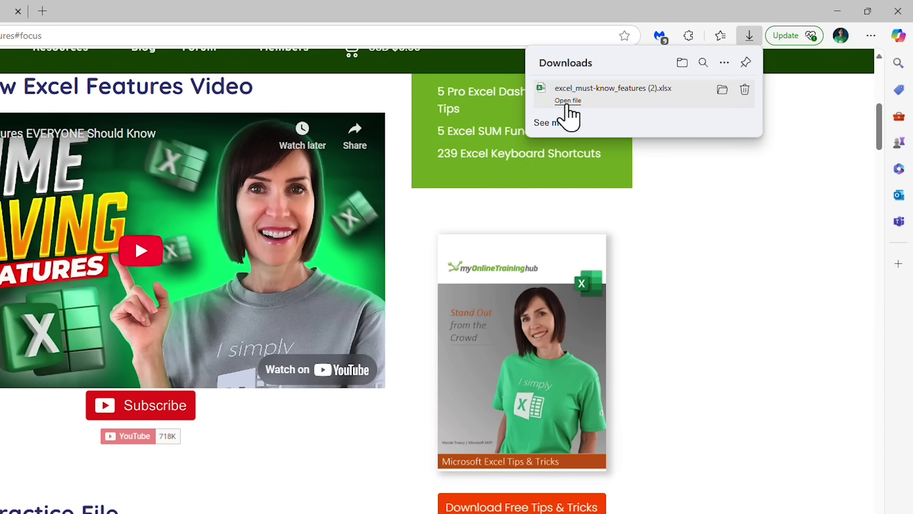
{"action": "left_click", "coordinate": [567, 104]}
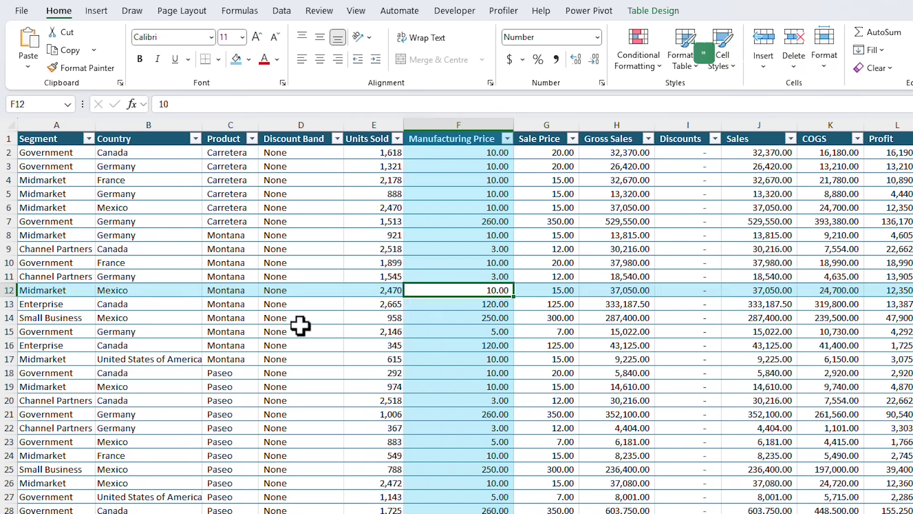
- Select cells D15, C9, F7, H20, F14 and F12 repeatedly to show the current highlighting
{"action": "left_click", "coordinate": [300, 331]}
{"action": "left_click", "coordinate": [224, 246]}
{"action": "left_click", "coordinate": [506, 221]}
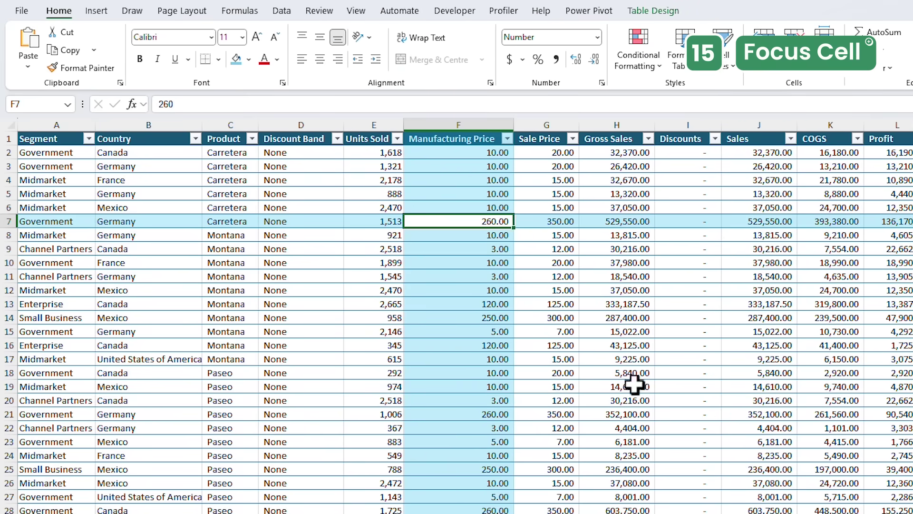
{"action": "left_click", "coordinate": [647, 400]}
{"action": "left_click", "coordinate": [421, 316]}
{"action": "left_click", "coordinate": [401, 275]}
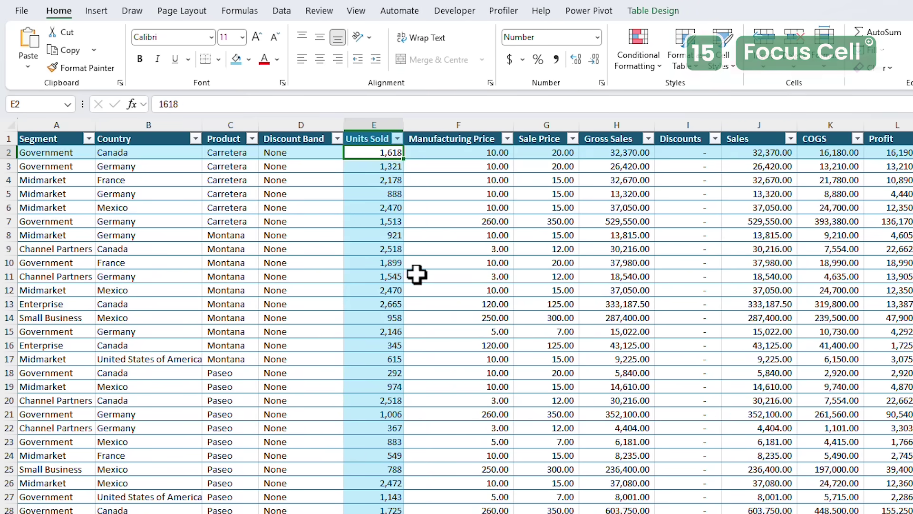
{"action": "left_click", "coordinate": [421, 291]}
{"action": "left_click", "coordinate": [301, 329]}
{"action": "left_click", "coordinate": [224, 247]}
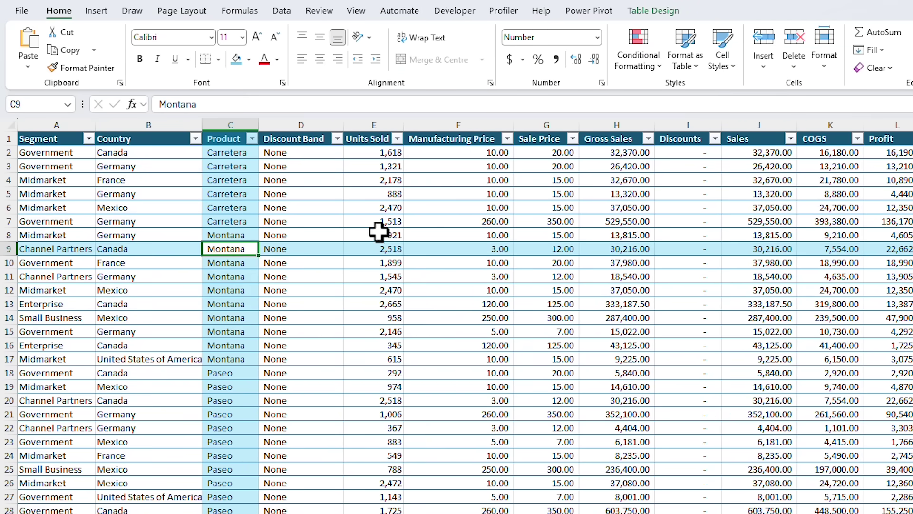
{"action": "left_click", "coordinate": [507, 222]}
{"action": "left_click", "coordinate": [643, 401]}
{"action": "left_click", "coordinate": [420, 314]}
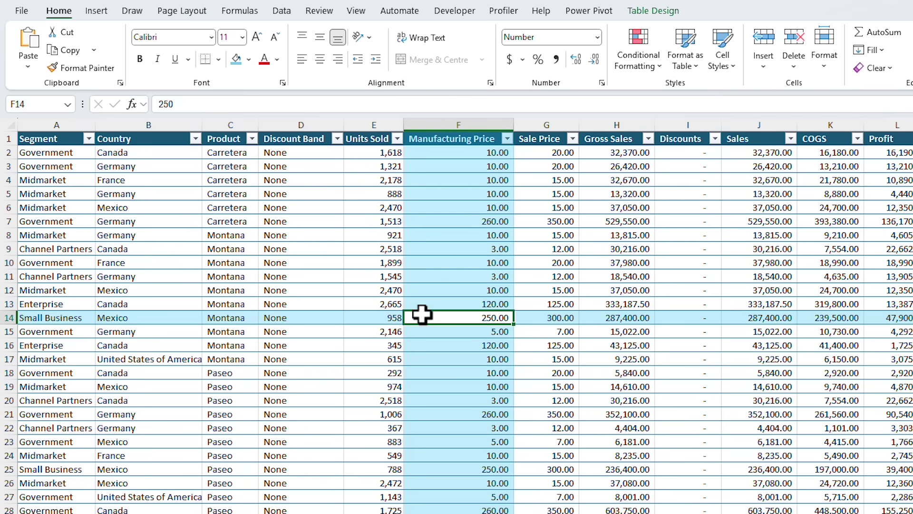
{"action": "left_click", "coordinate": [401, 276]}
{"action": "left_click", "coordinate": [422, 291]}
{"action": "left_click", "coordinate": [287, 330]}
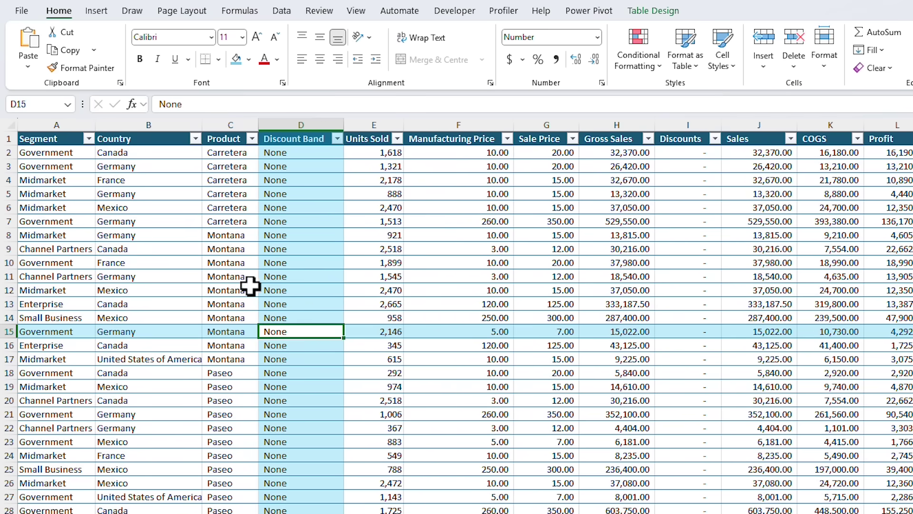
{"action": "left_click", "coordinate": [224, 245]}
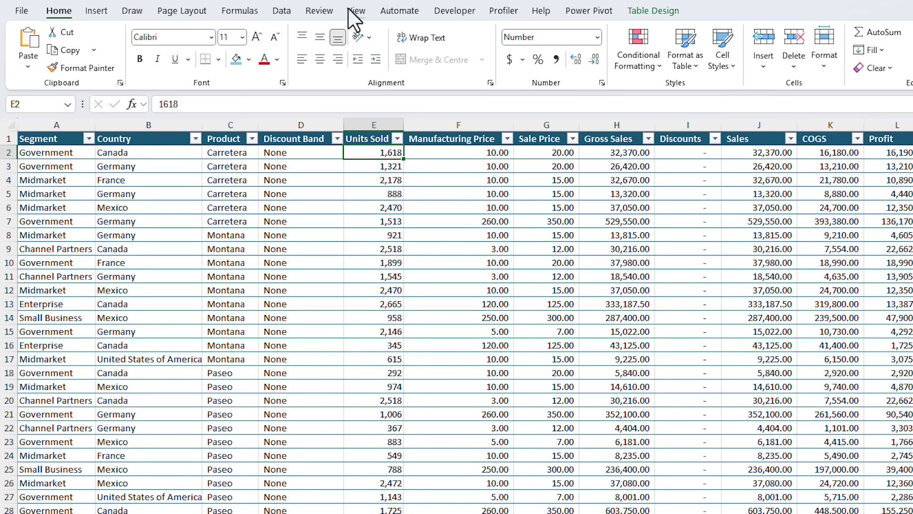
- Turn Focus Cell on and watch it highlight F12, D15, C9, F7, H20, F14, D11, F22 and D24
{"action": "left_click", "coordinate": [355, 13]}
{"action": "left_click", "coordinate": [488, 71]}
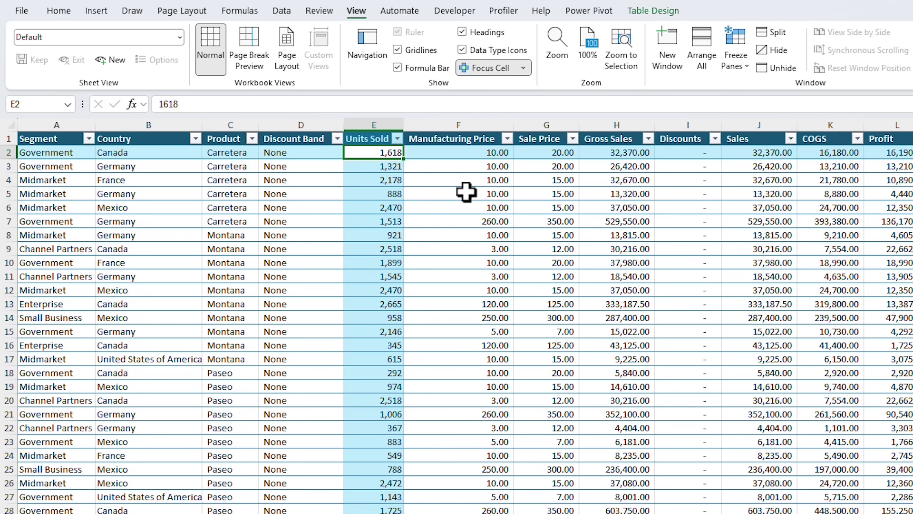
{"action": "left_click", "coordinate": [448, 286]}
{"action": "left_click", "coordinate": [277, 330]}
{"action": "left_click", "coordinate": [231, 248]}
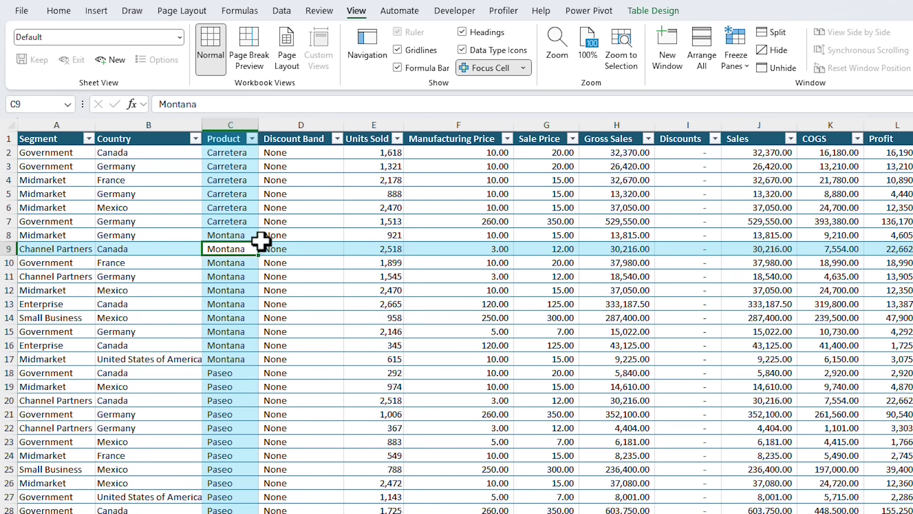
{"action": "left_click", "coordinate": [495, 222]}
{"action": "left_click", "coordinate": [646, 401]}
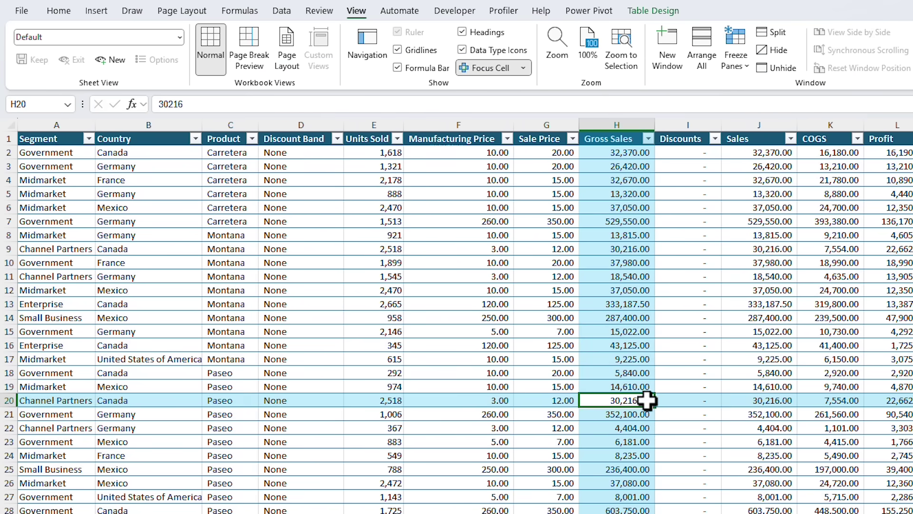
{"action": "left_click", "coordinate": [421, 314]}
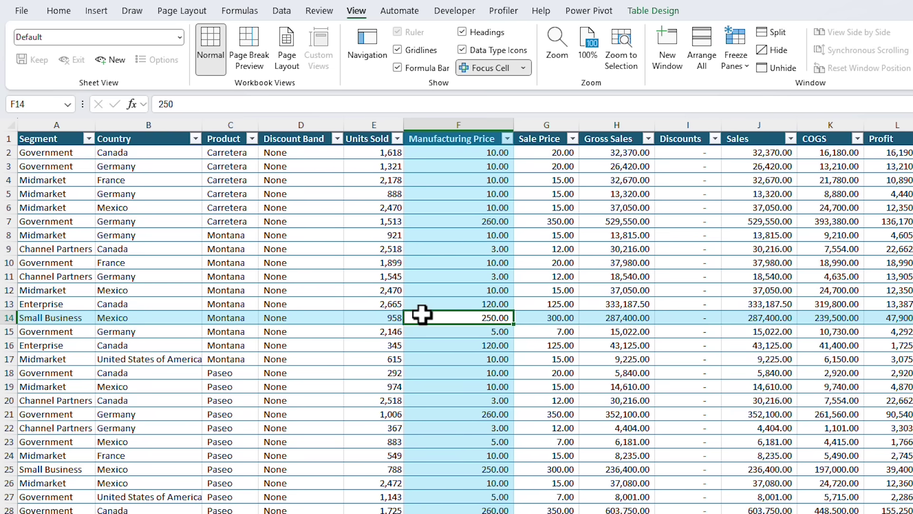
{"action": "left_click", "coordinate": [337, 272]}
{"action": "left_click", "coordinate": [467, 430]}
{"action": "left_click", "coordinate": [321, 452]}
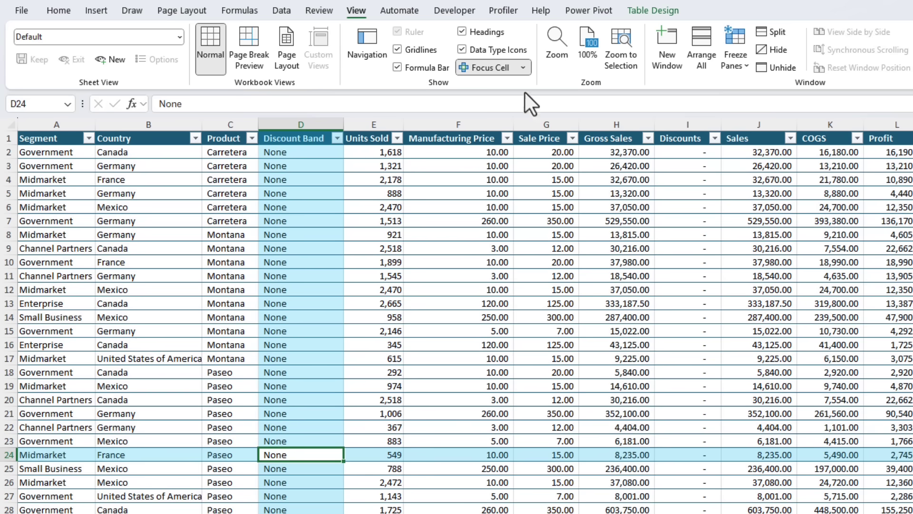
- Look through the Focus Cell options list, then switch Focus Cell highlighting off
{"action": "left_click", "coordinate": [524, 69]}
{"action": "mouse_move", "coordinate": [534, 90]}
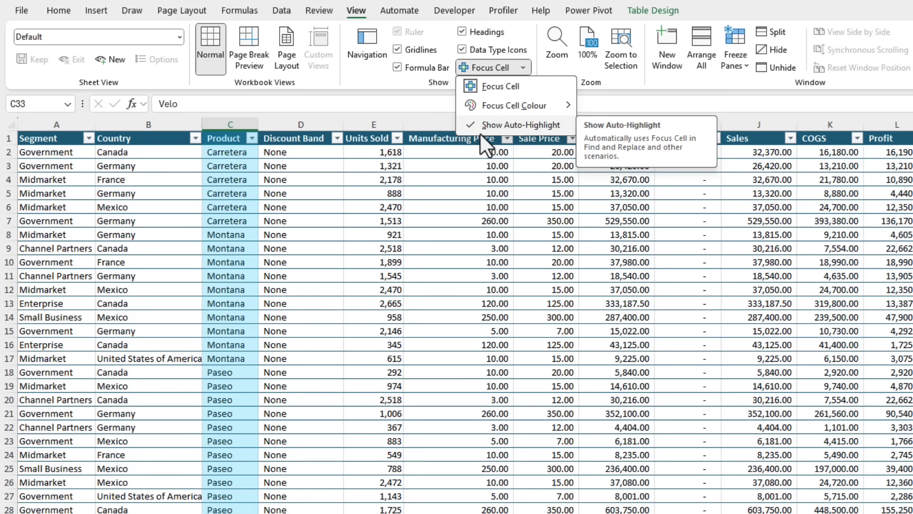
{"action": "left_click", "coordinate": [522, 67]}
{"action": "left_click", "coordinate": [485, 71]}
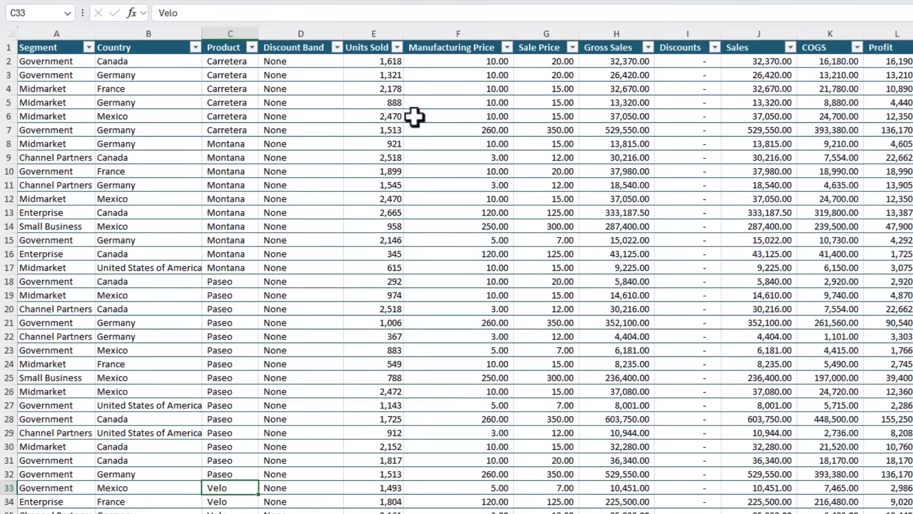
- Find the next Paseo entry, at C55, then close Find and Replace
{"action": "key", "text": "ctrl+f"}
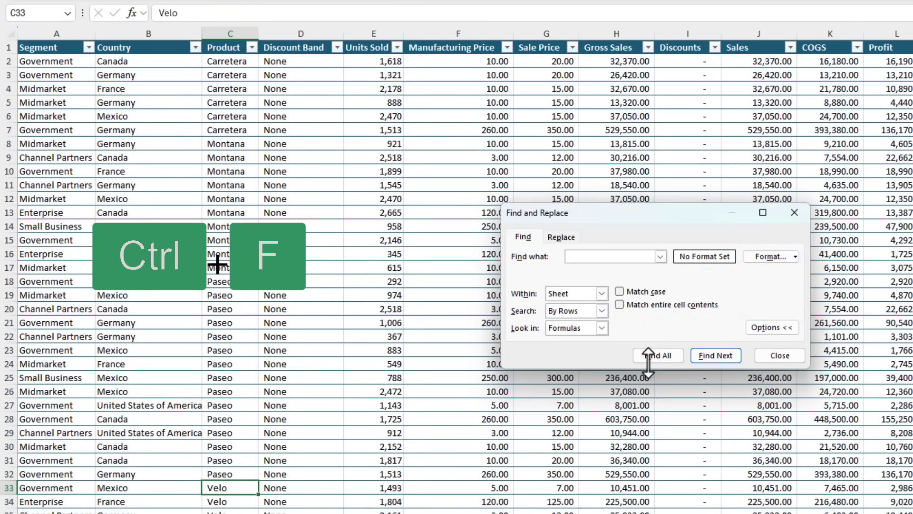
{"action": "type", "text": "Paseo"}
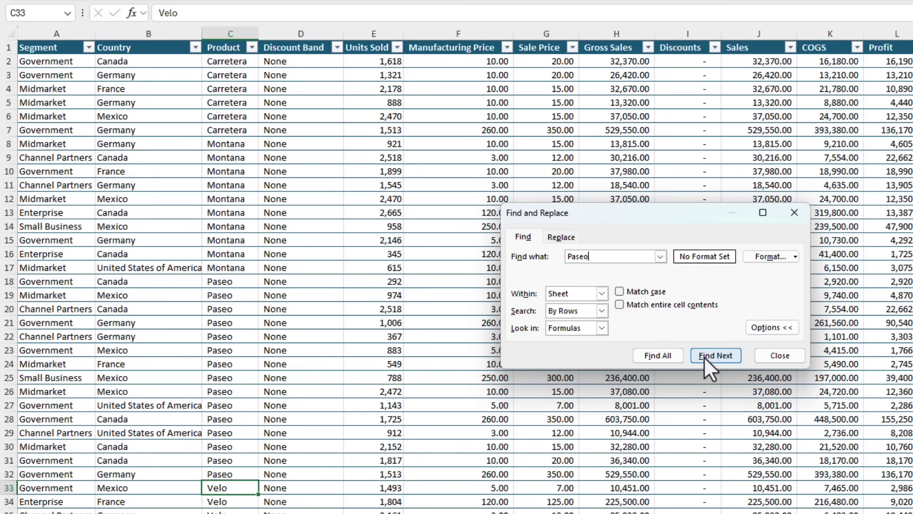
{"action": "left_click", "coordinate": [704, 356]}
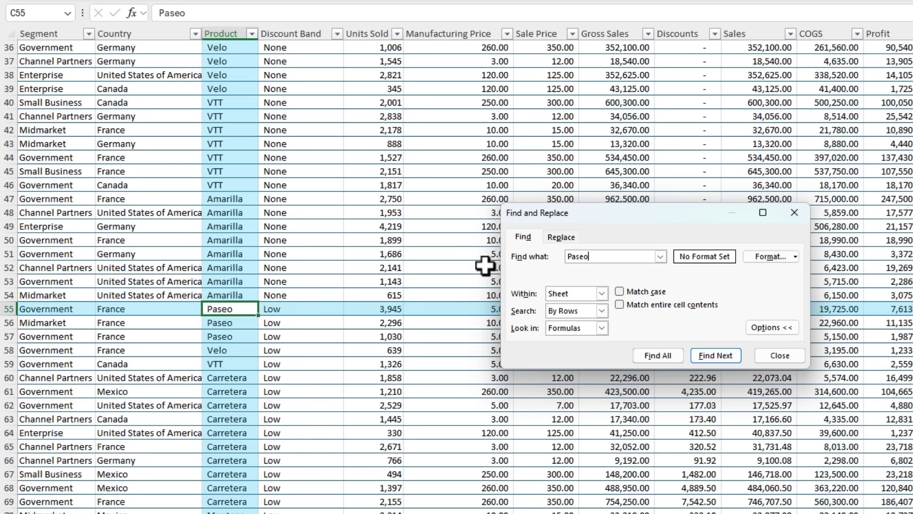
{"action": "key", "text": "Escape"}
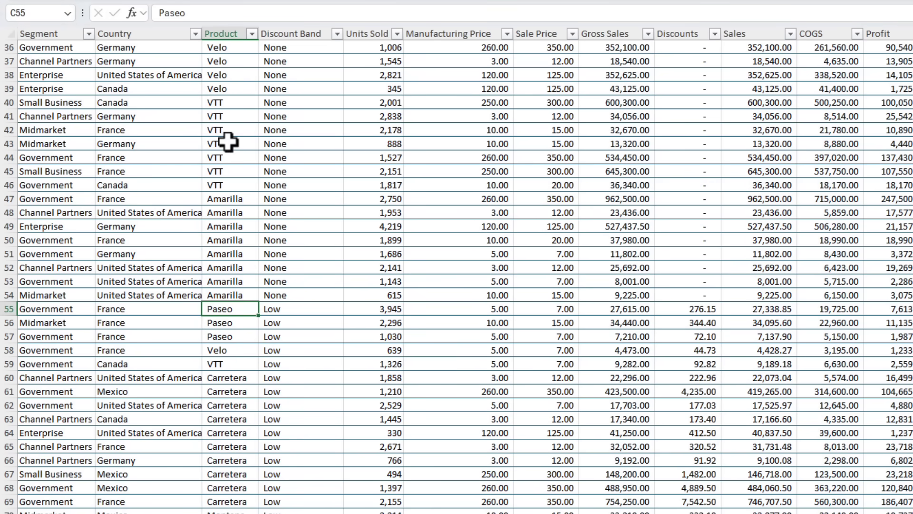
{"action": "scroll", "coordinate": [228, 142], "scroll_direction": "up", "scroll_amount": 12}
{"action": "left_click", "coordinate": [433, 197]}
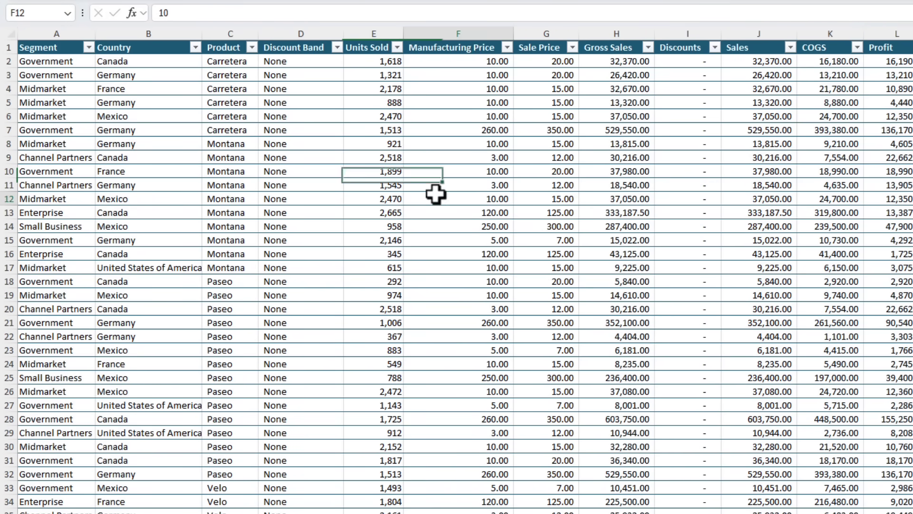